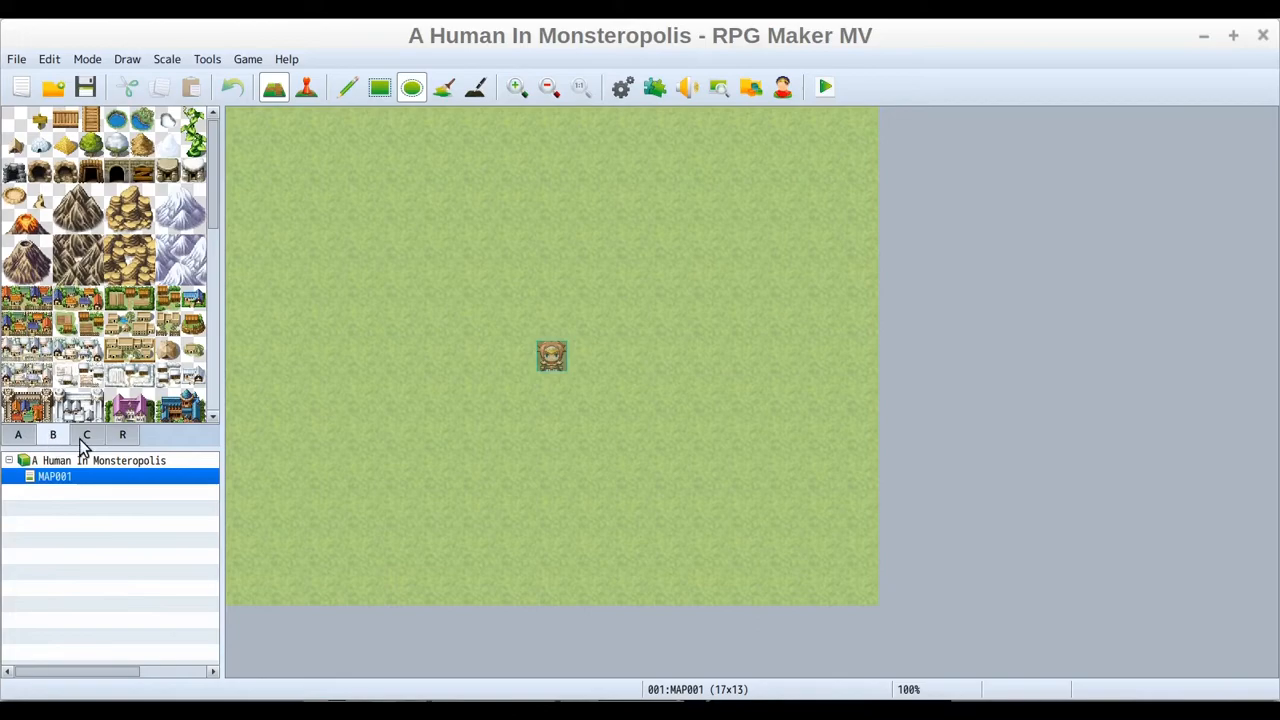
Examine the map's Overworld tilesets A, B and C and the numbered region palette R
click(84, 438)
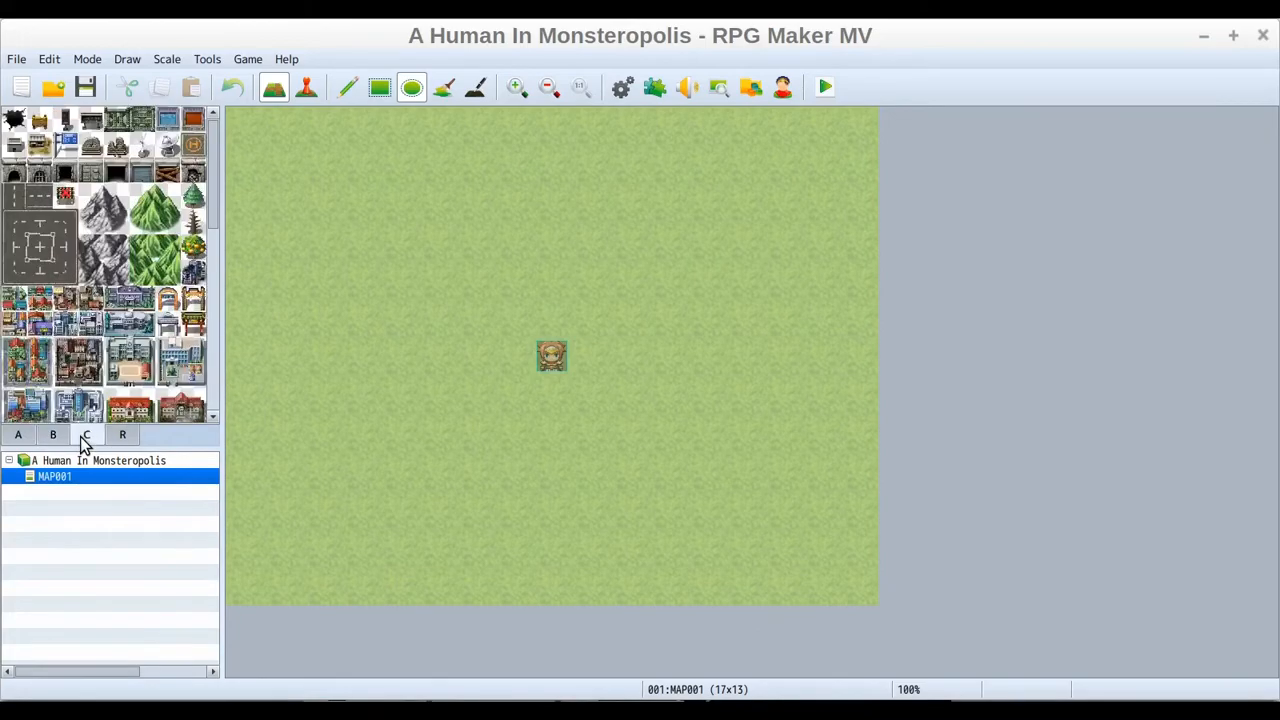
click(130, 438)
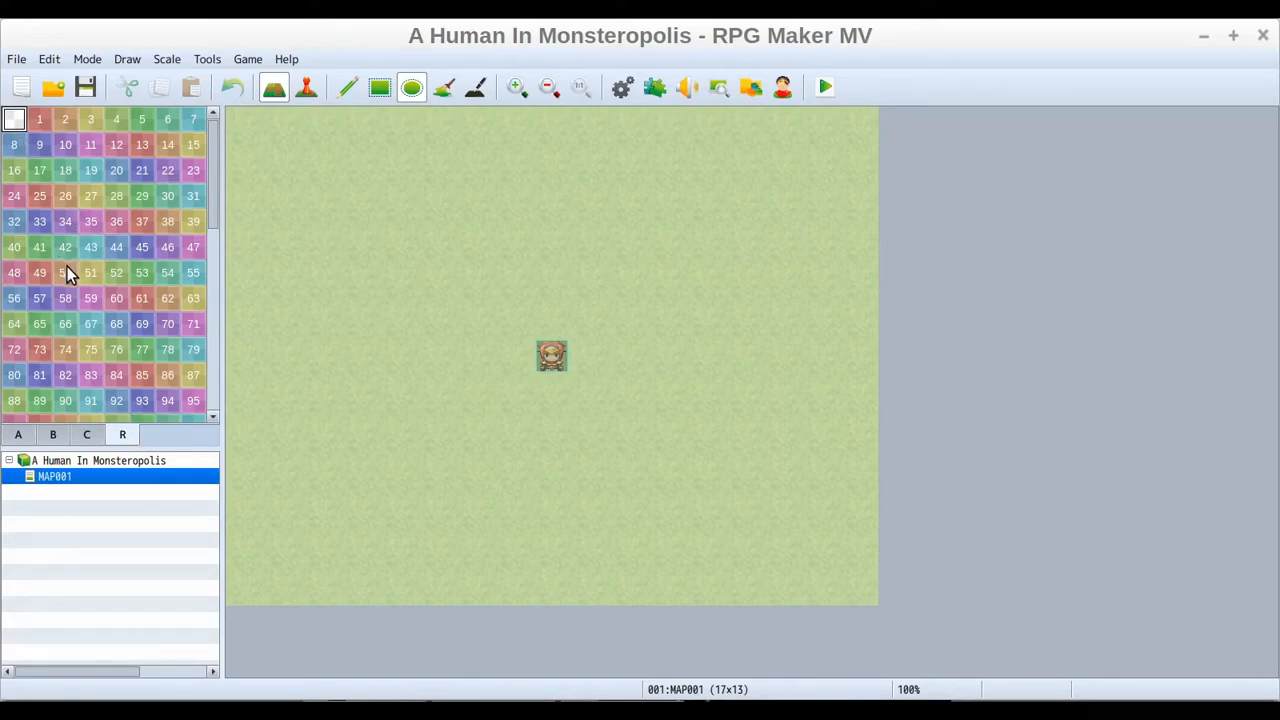
click(86, 437)
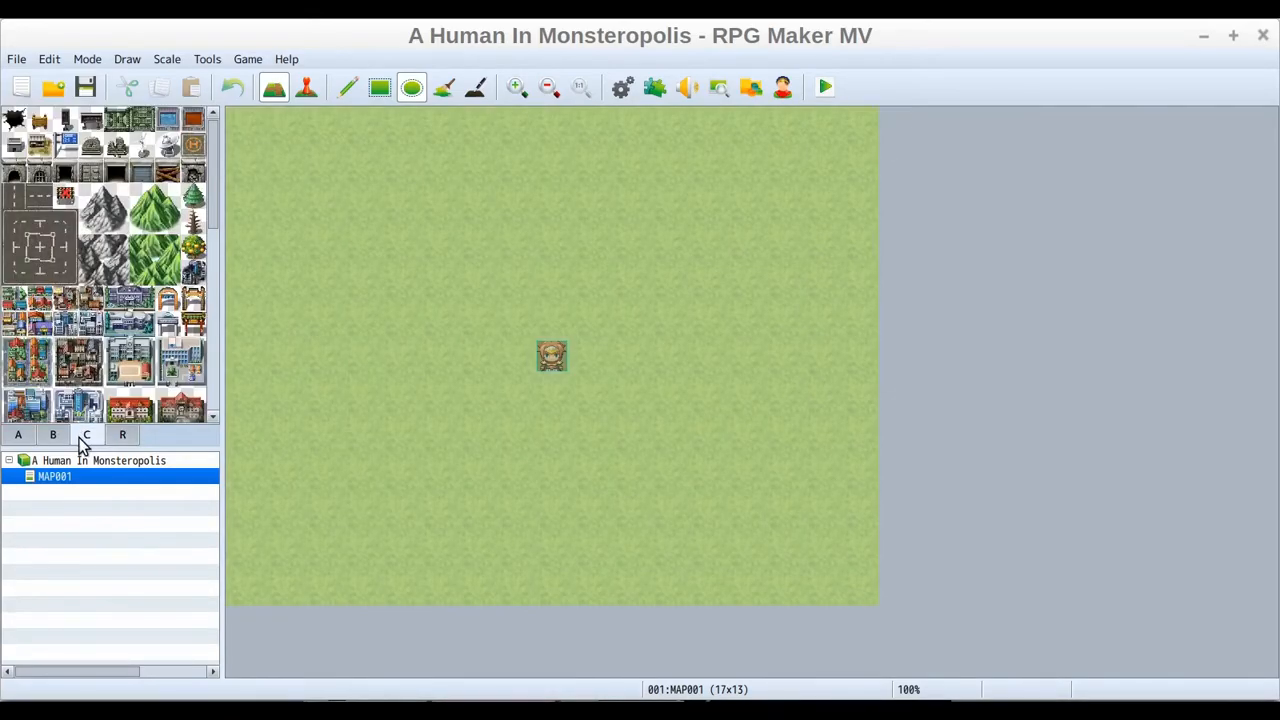
click(119, 437)
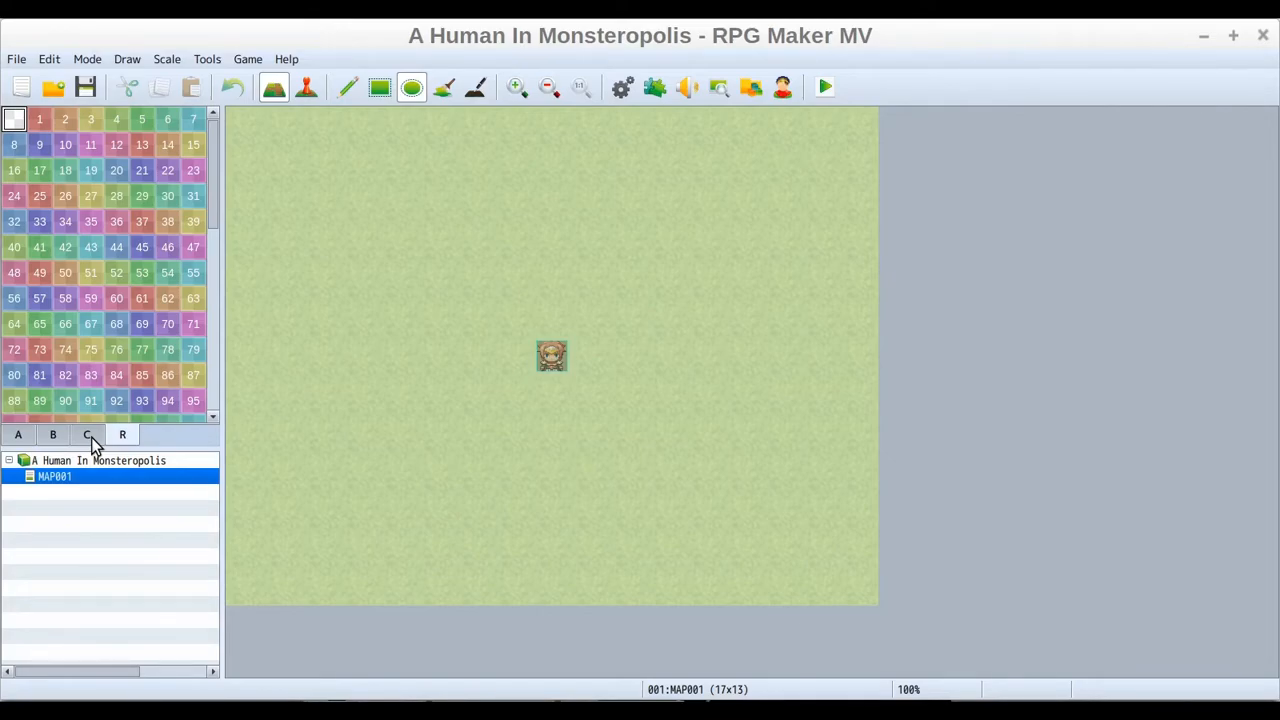
click(91, 437)
click(60, 437)
click(20, 437)
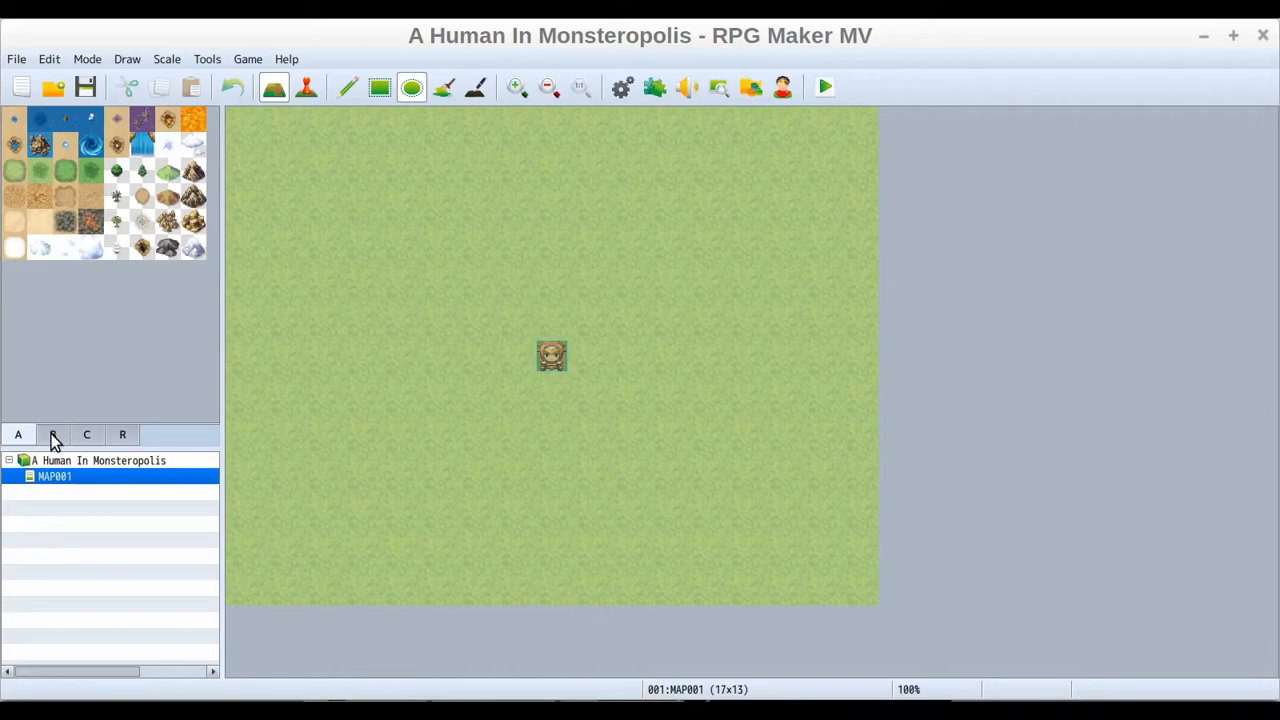
click(52, 437)
scroll(160, 262, down, 5)
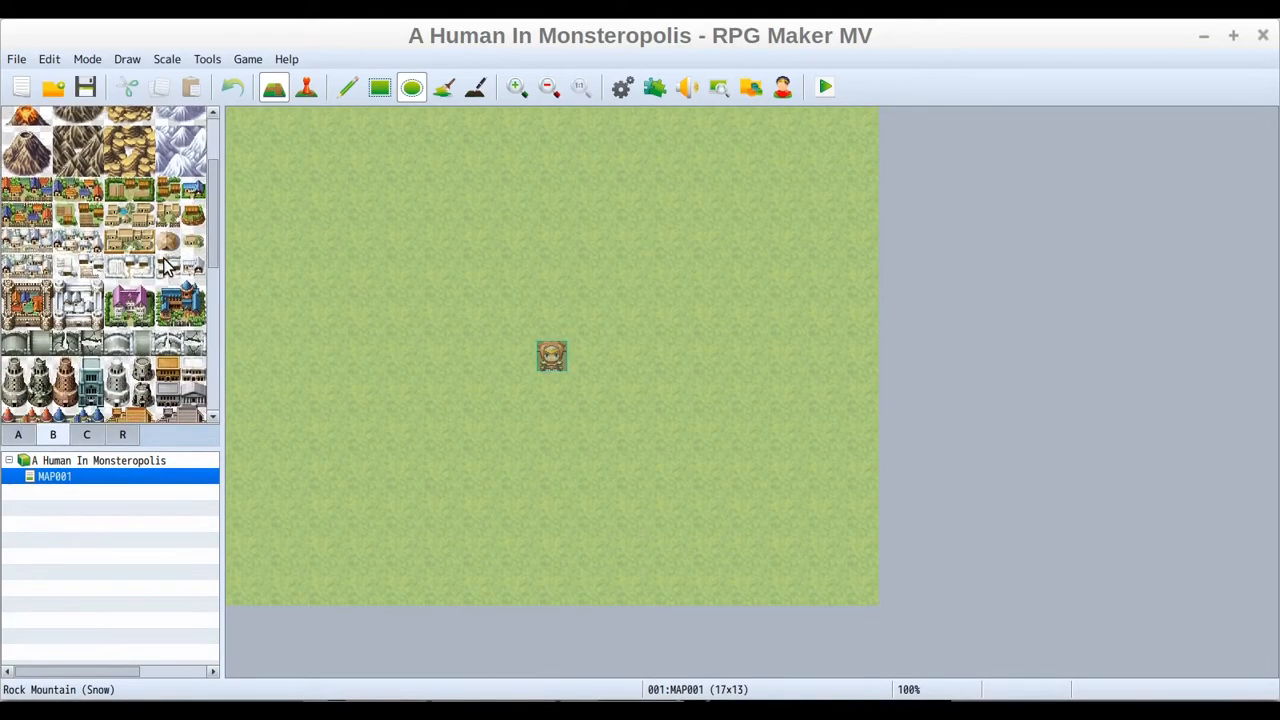
drag(211, 228, 225, 129)
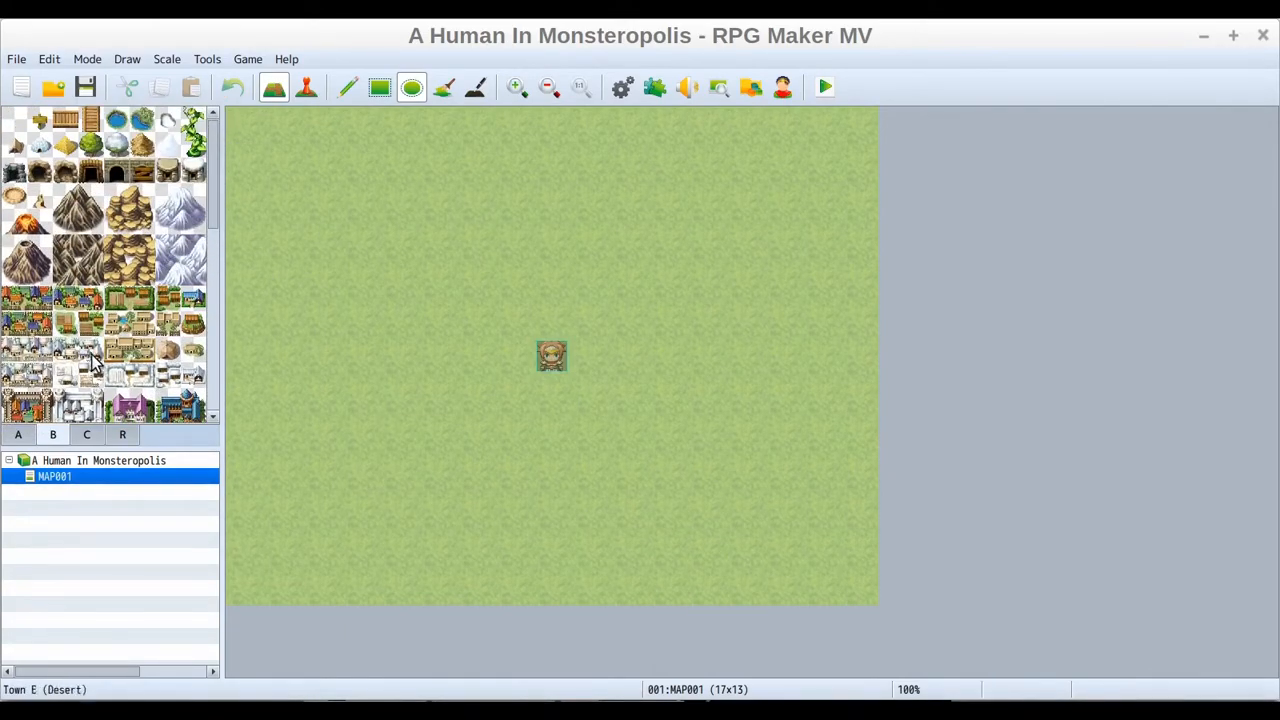
click(86, 434)
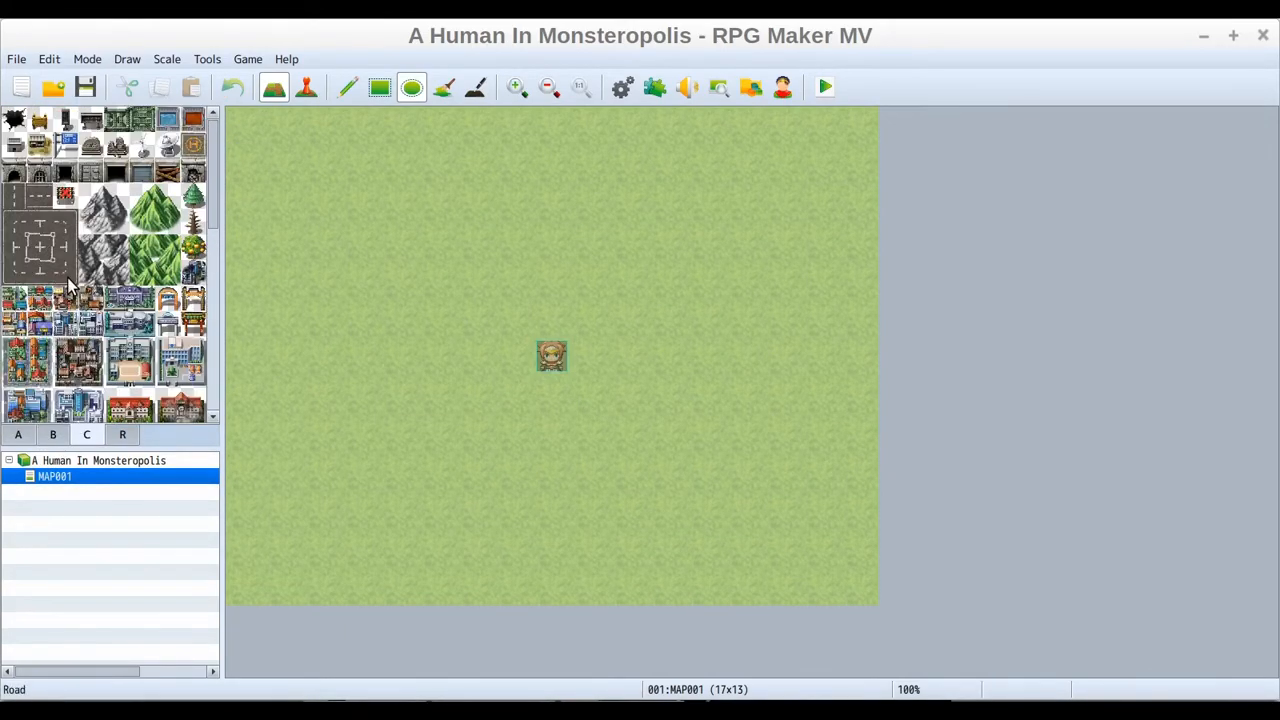
mouse_move(212, 144)
mouse_down()
mouse_move(212, 372)
mouse_move(208, 280)
mouse_move(228, 166)
mouse_move(217, 121)
mouse_up()
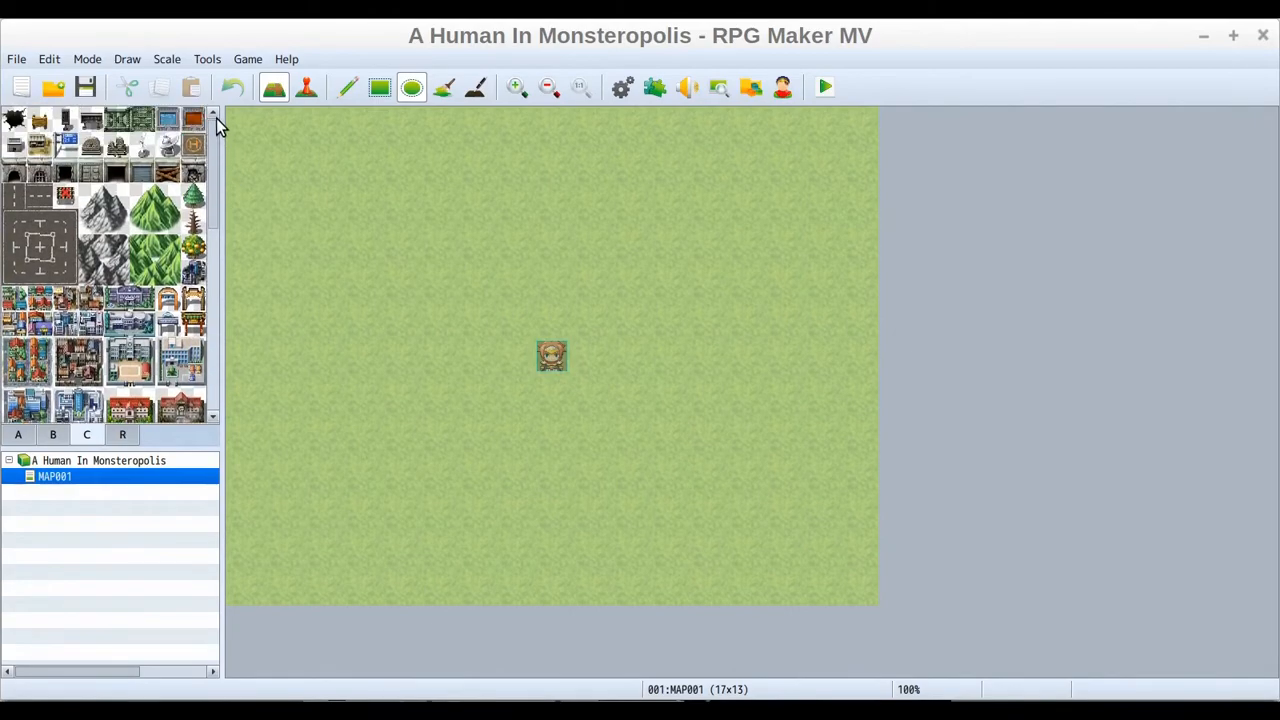
click(21, 436)
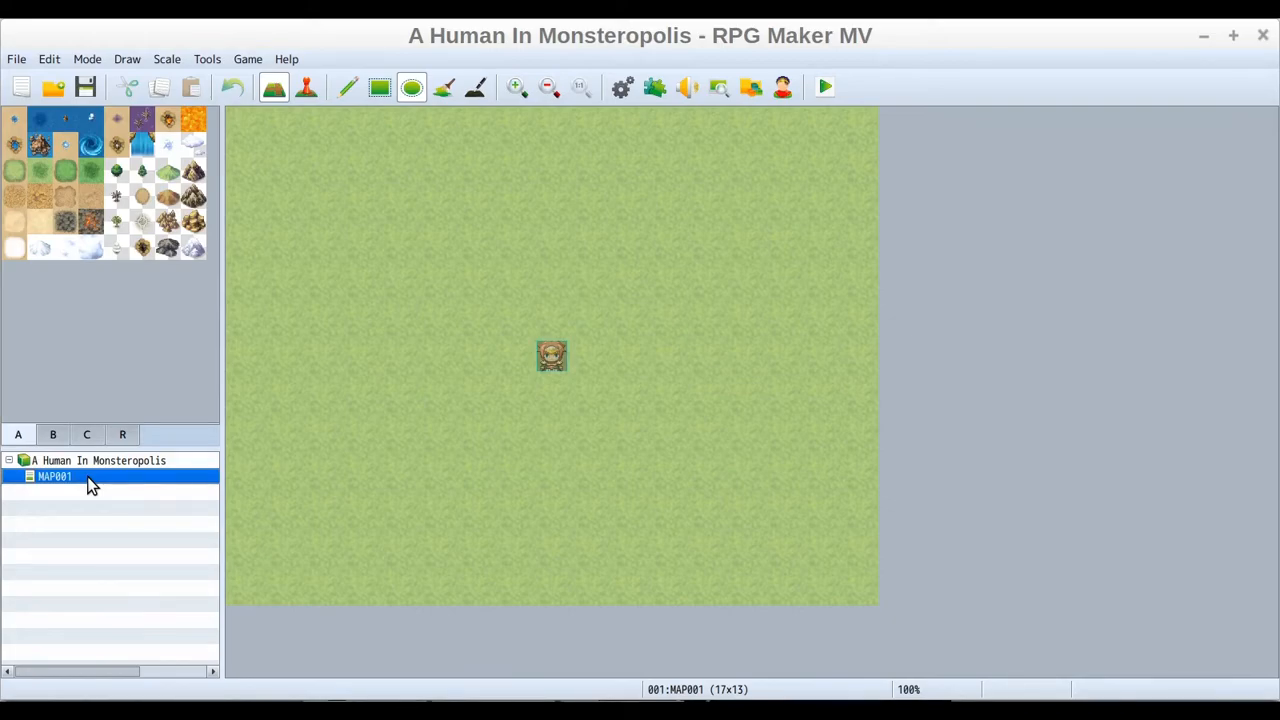
Change the tileset of MAP001 to 0002 Outside in its map properties
right_click(88, 478)
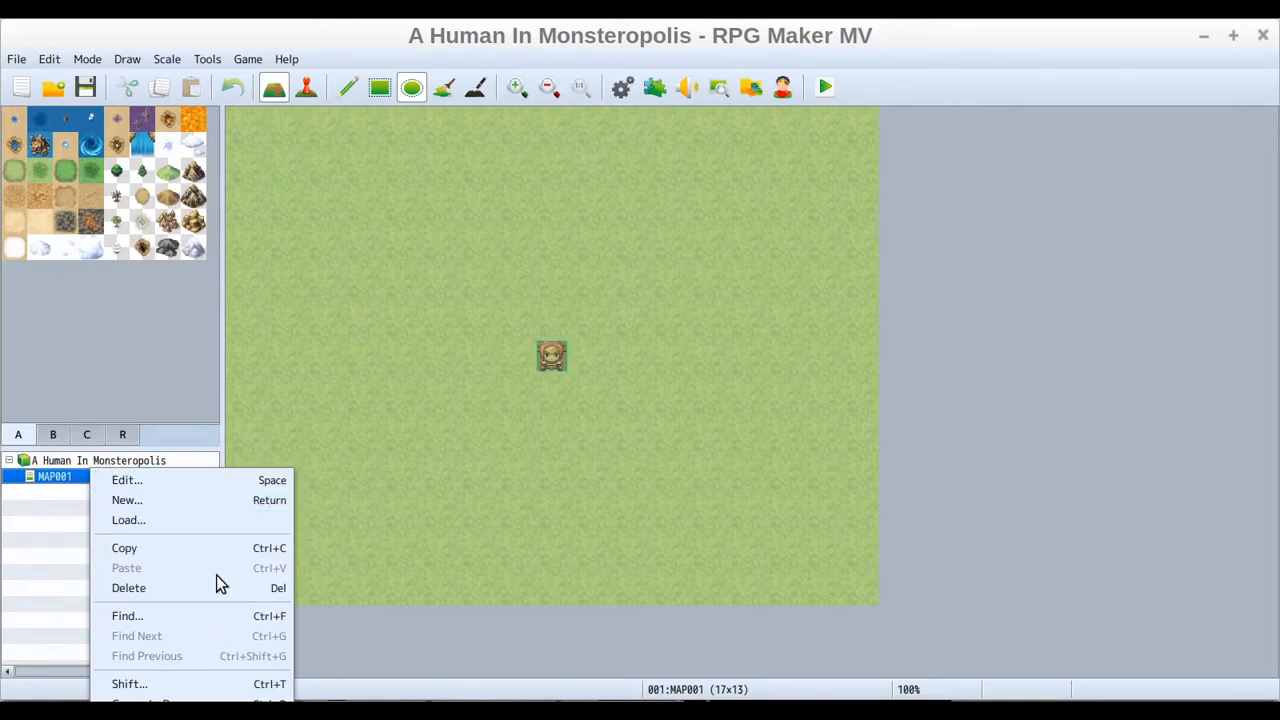
click(203, 480)
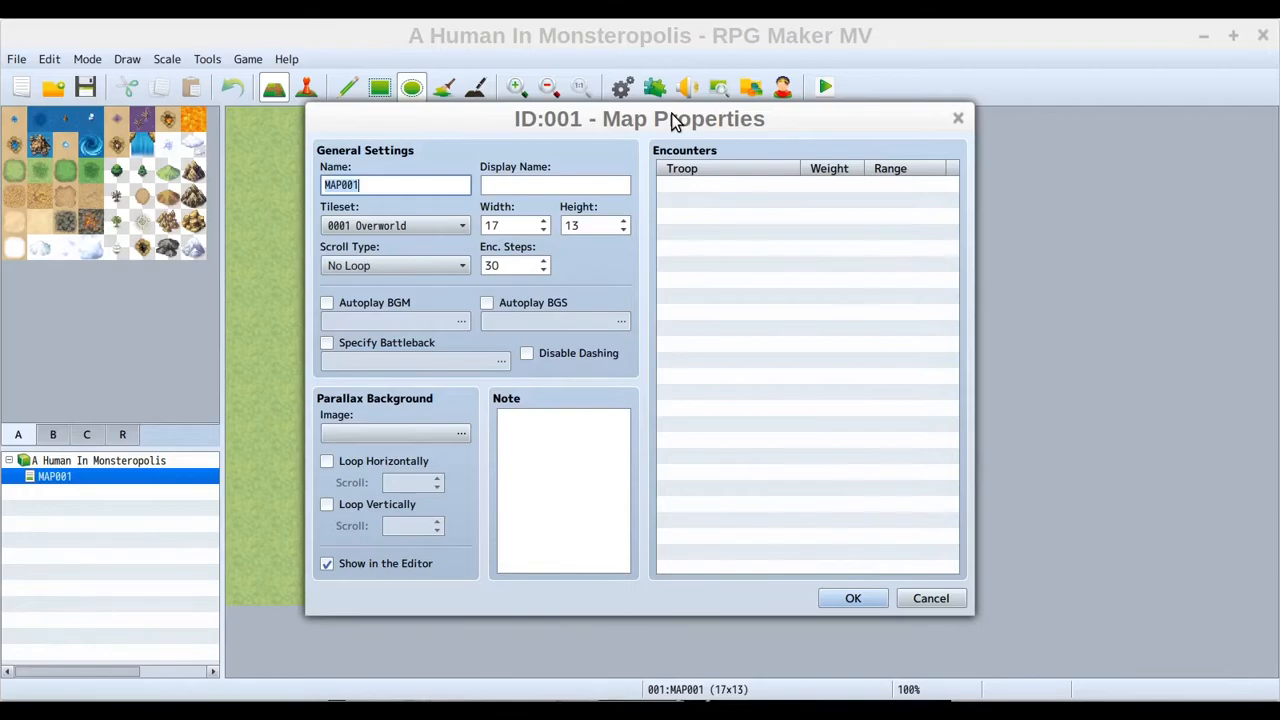
click(456, 229)
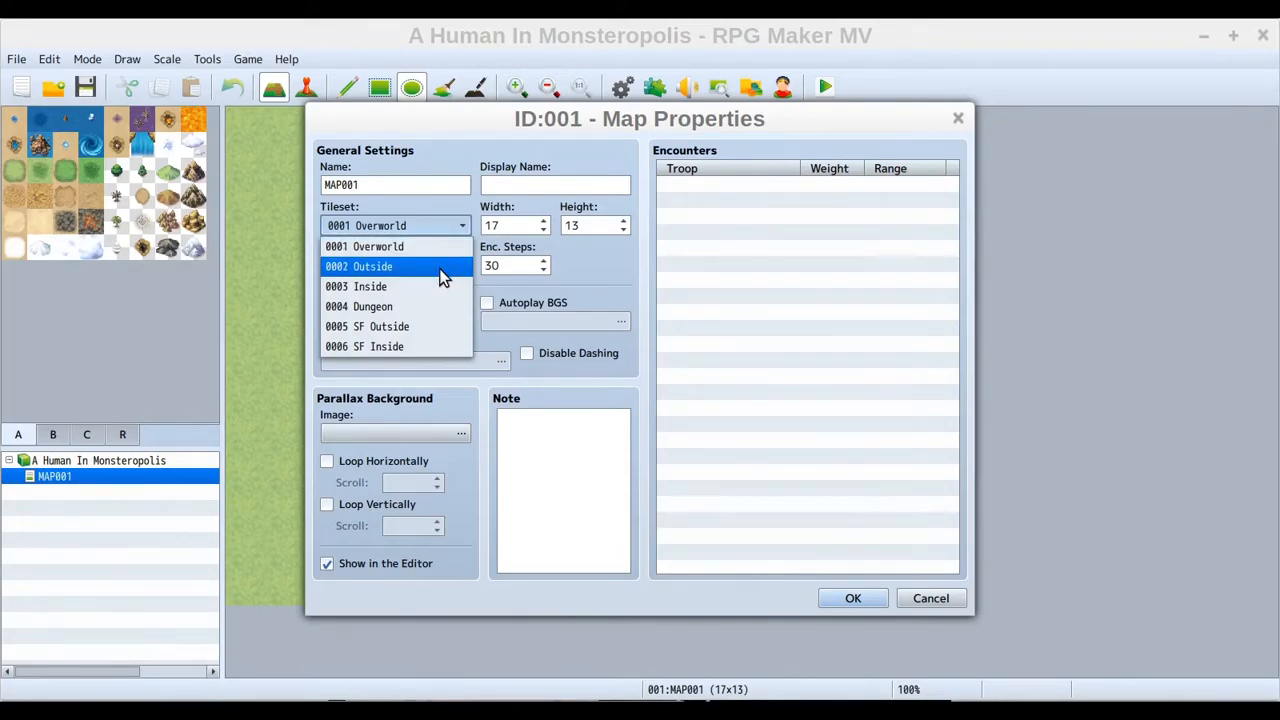
click(443, 268)
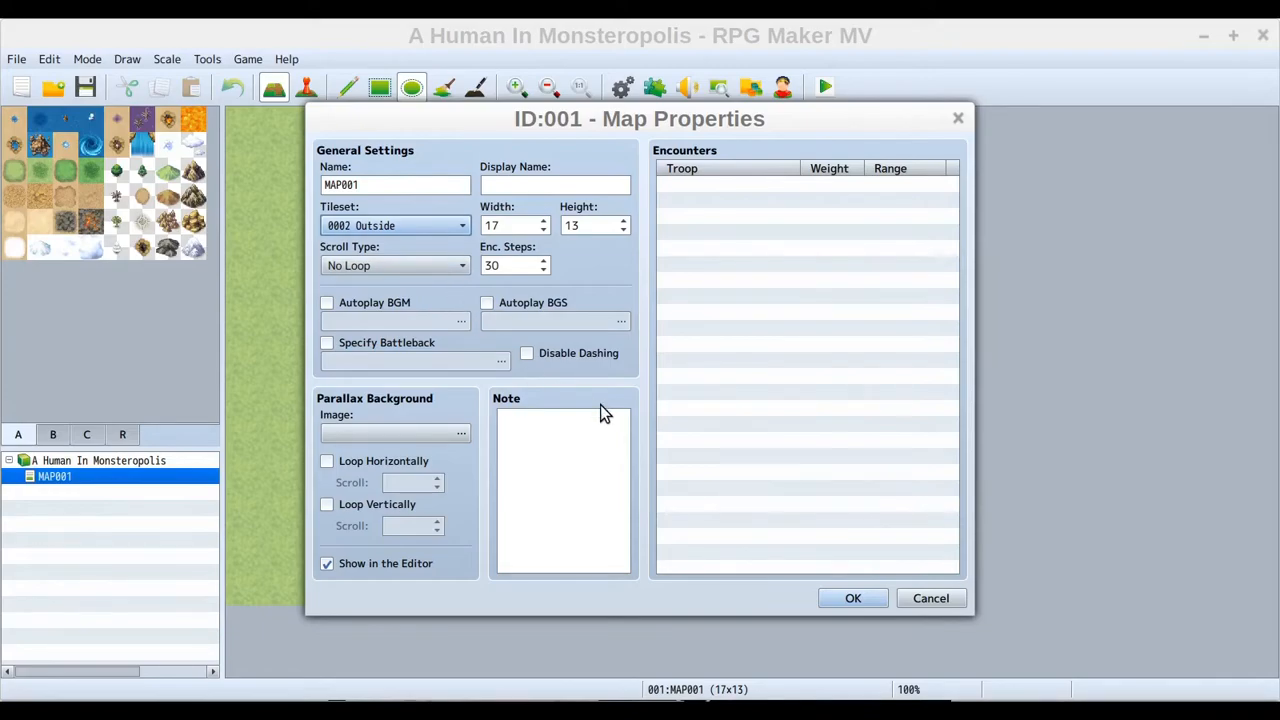
click(854, 601)
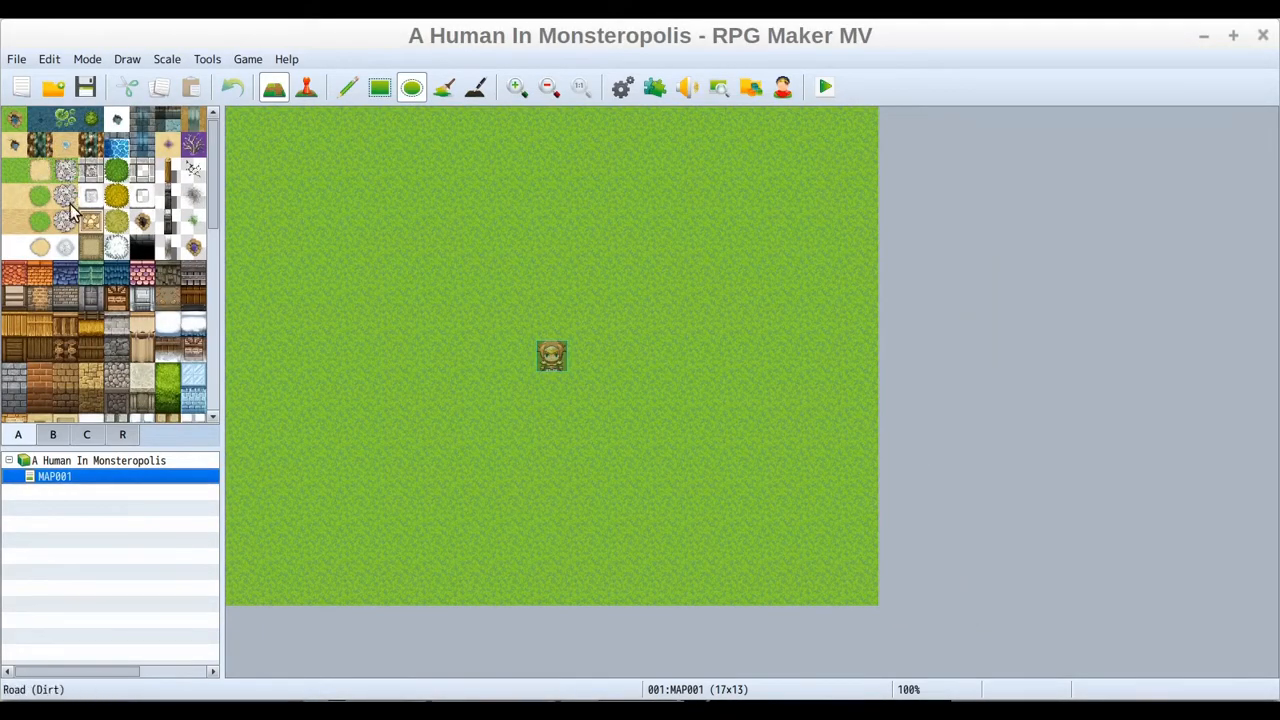
Switch to the Pencil drawing tool and look through the Outside tileset's A tiles for the ledge and cliff pieces
mouse_move(208, 138)
mouse_down()
mouse_move(217, 173)
mouse_move(217, 125)
mouse_up()
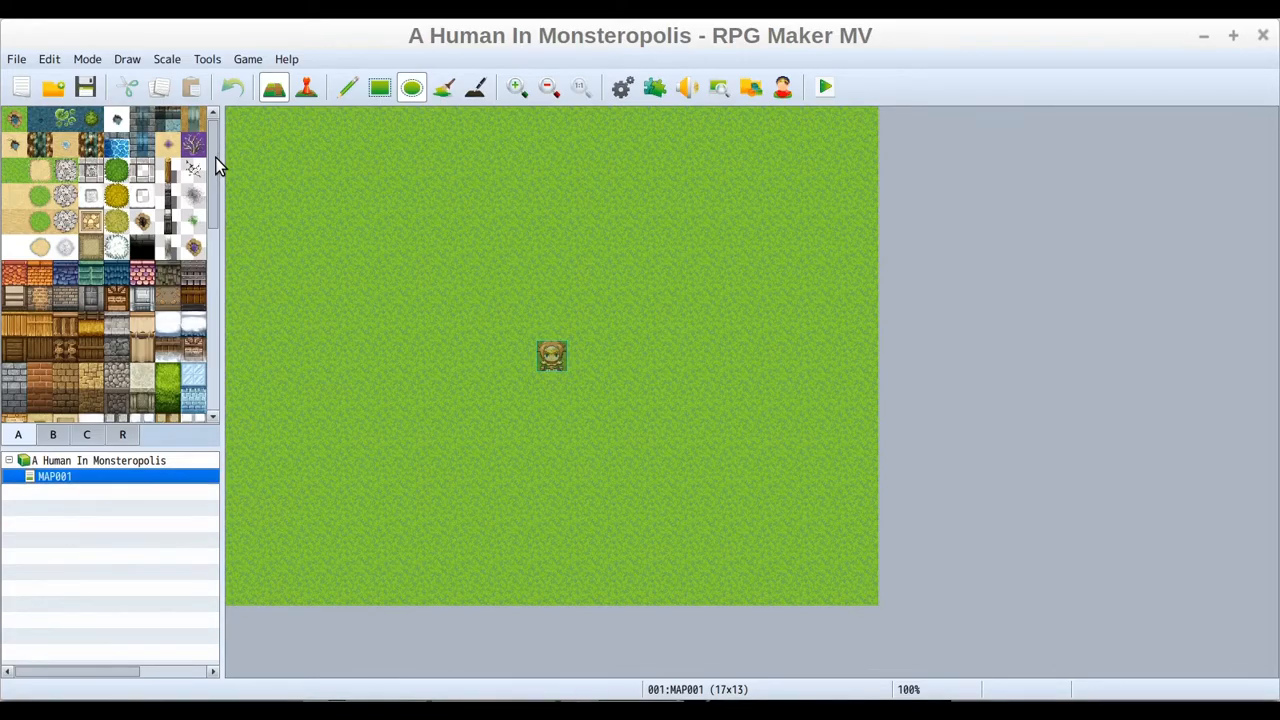
drag(215, 157, 223, 121)
click(349, 89)
scroll(211, 142, down, 5)
drag(221, 207, 224, 376)
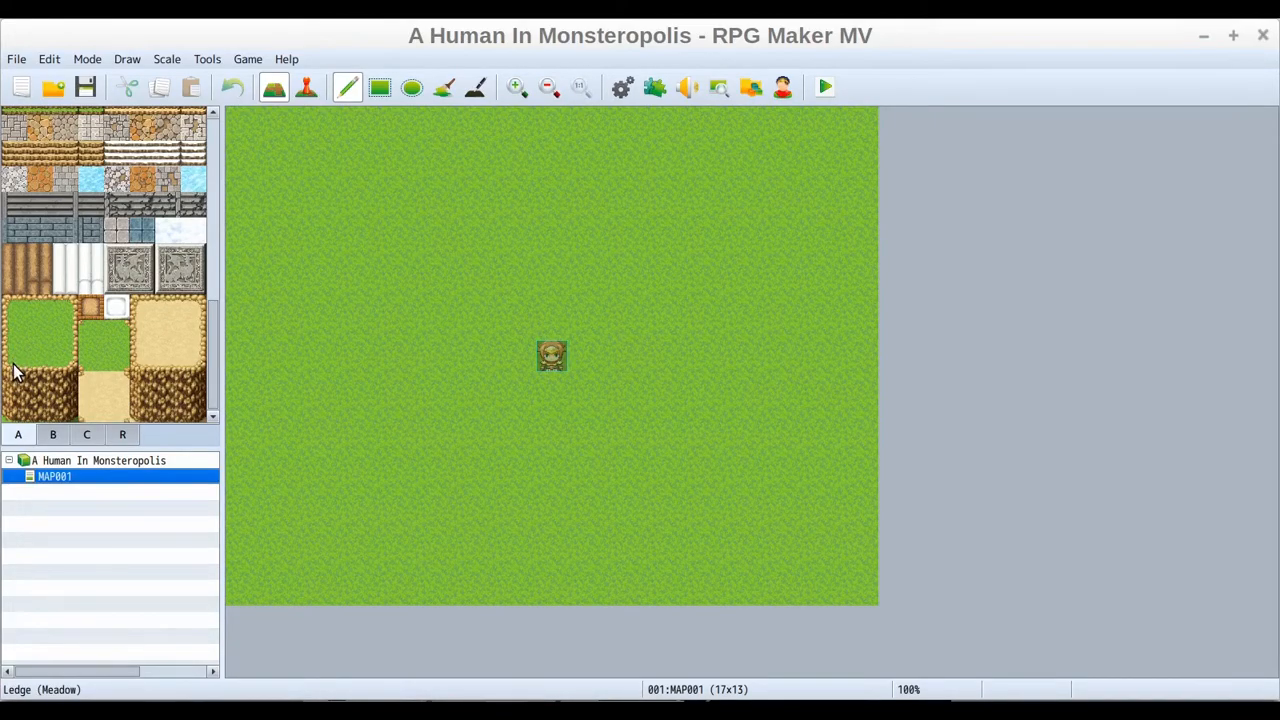
drag(216, 325, 214, 229)
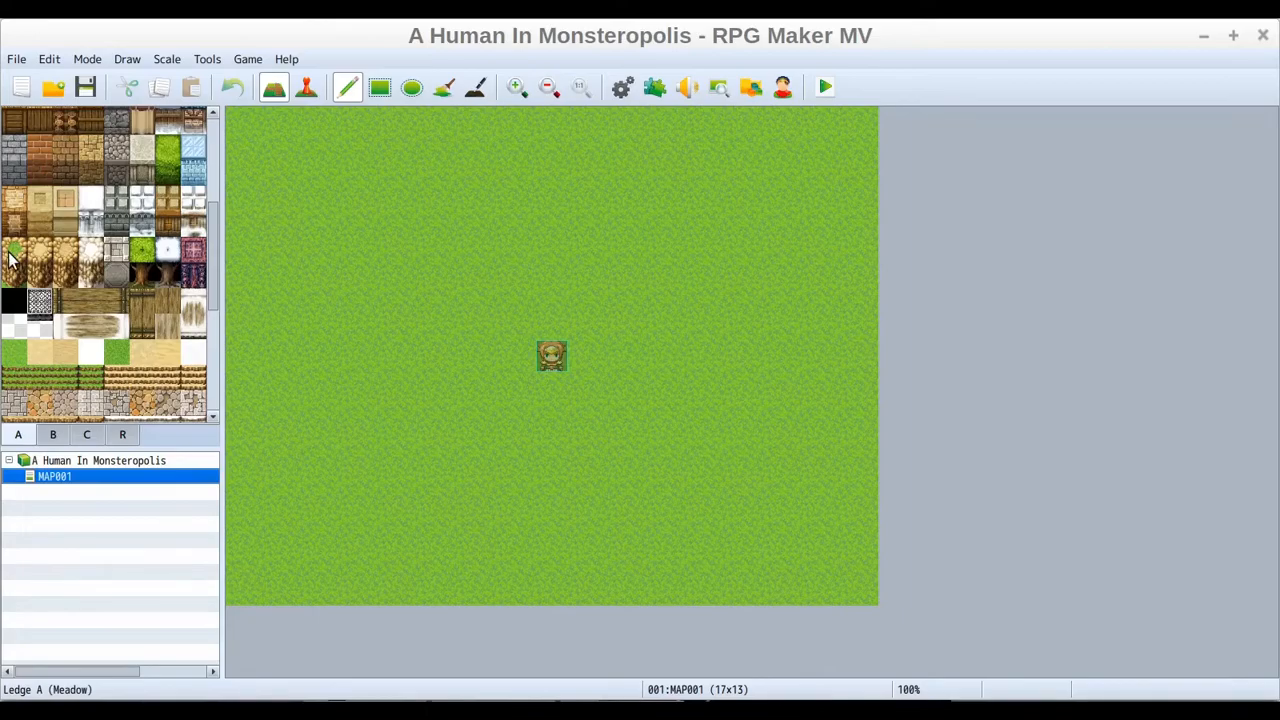
drag(207, 278, 239, 375)
Place a single lower-left corner tile of Cliff (Meadow) on the grass at map position 3,5
click(39, 350)
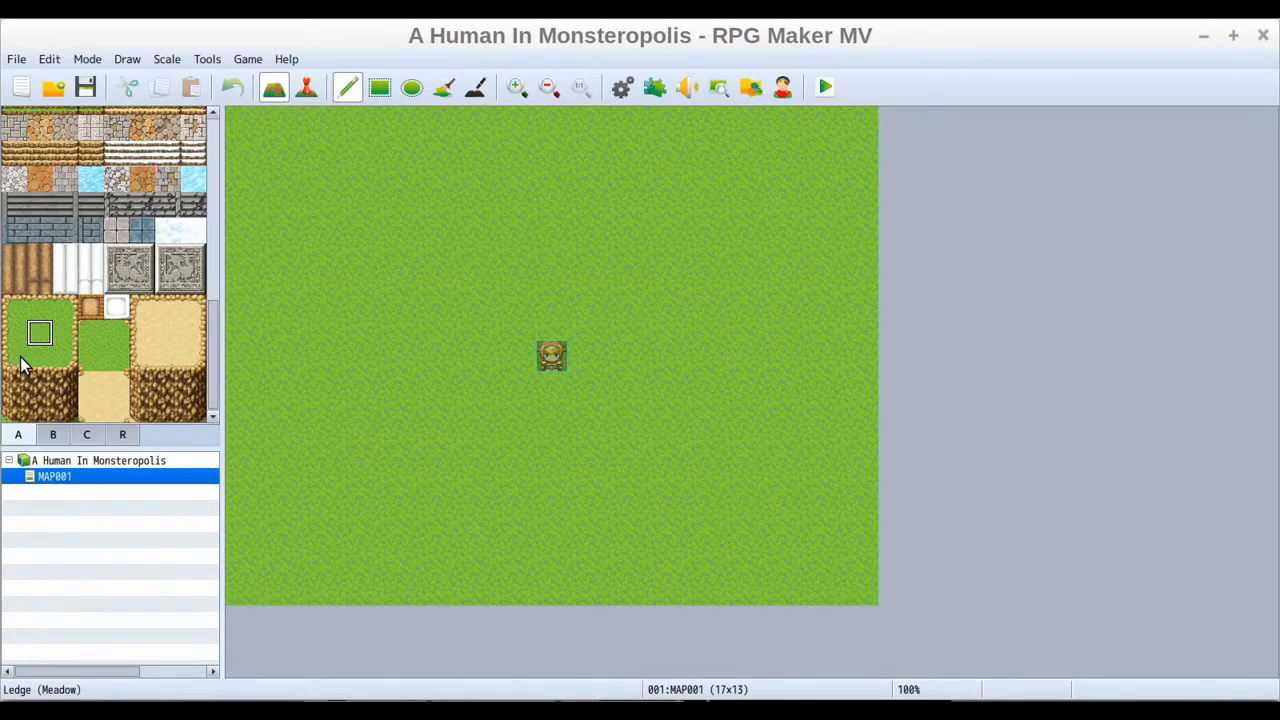
click(65, 310)
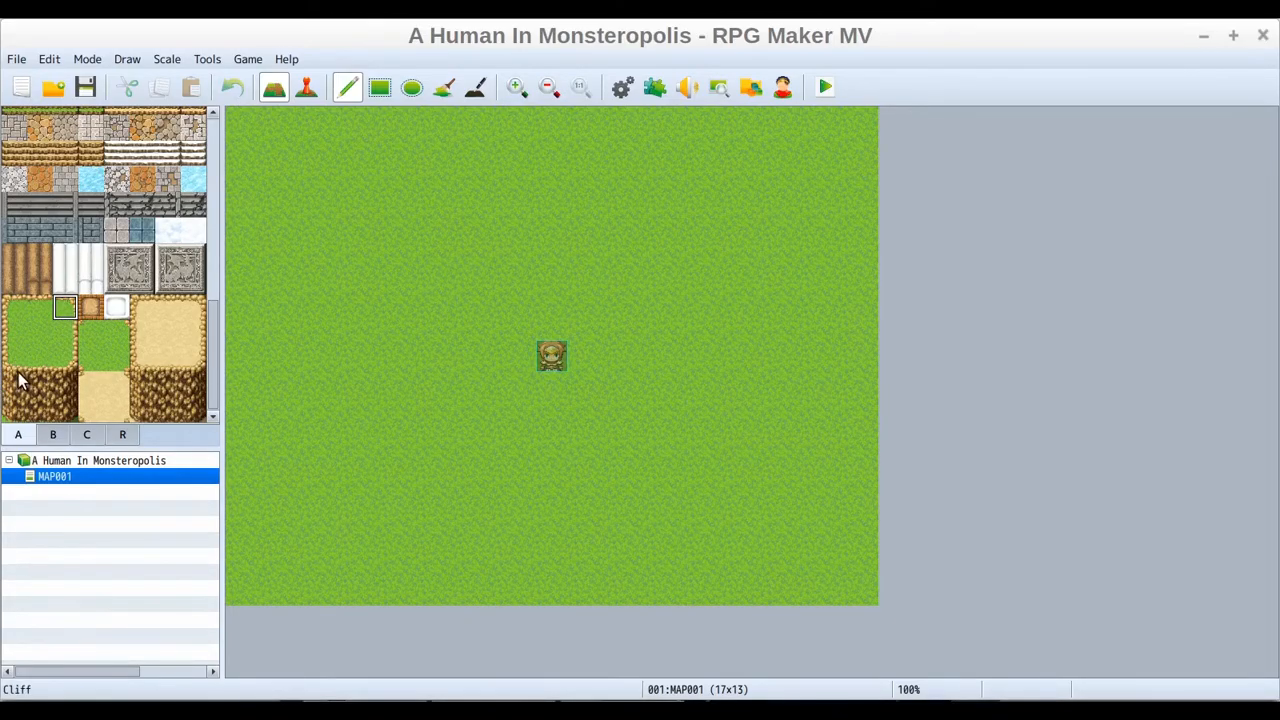
click(10, 412)
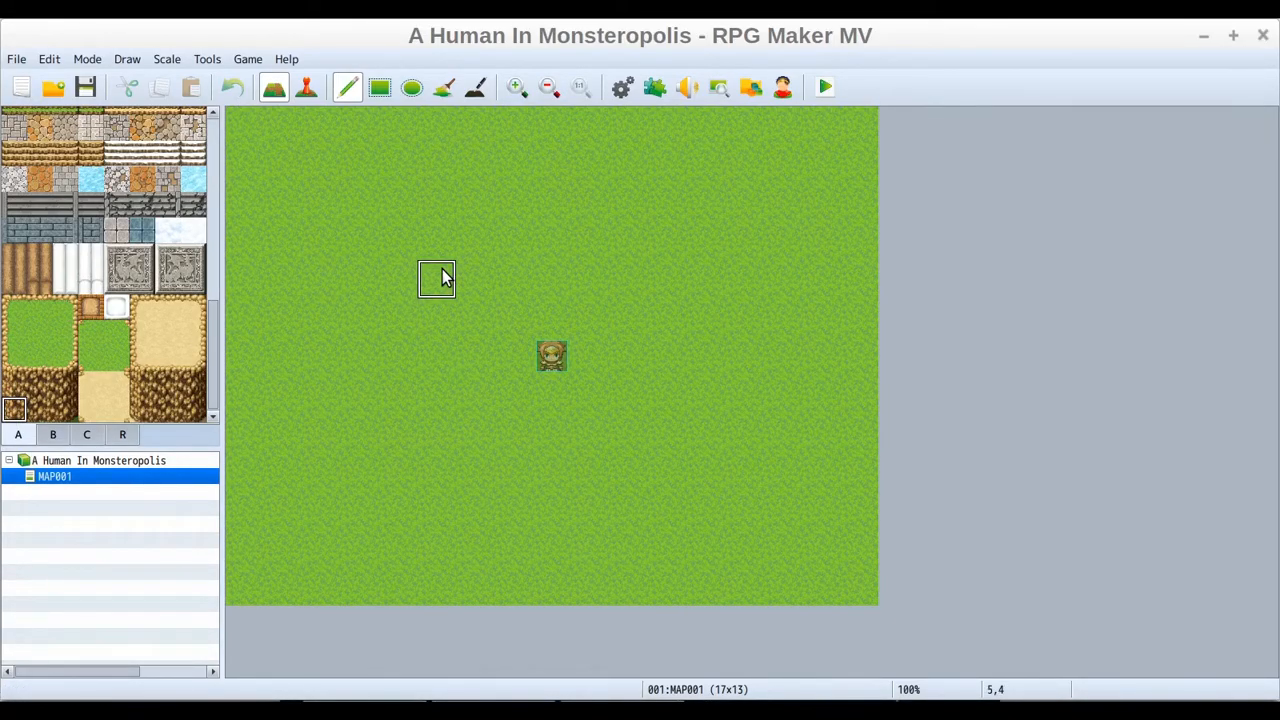
click(350, 308)
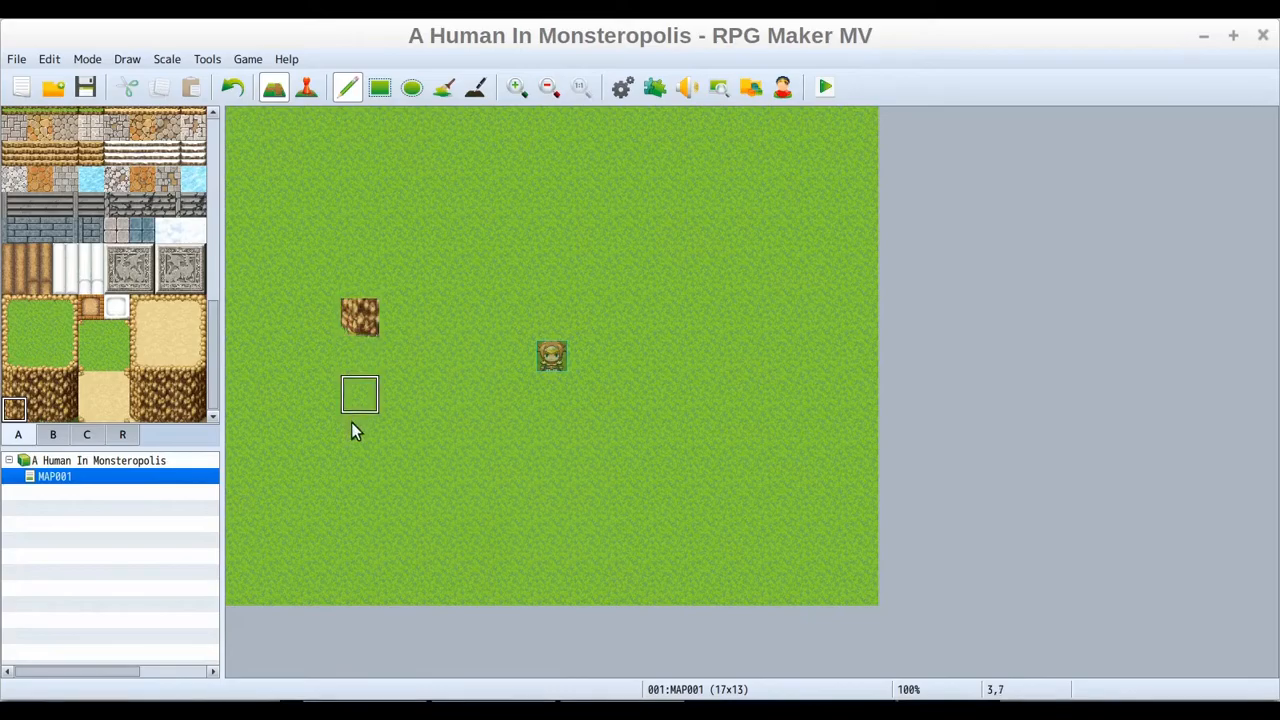
Stamp the full 3-by-5 block of meadow ledge and cliff tiles with its upper-left corner at map position 3,1
click(12, 385)
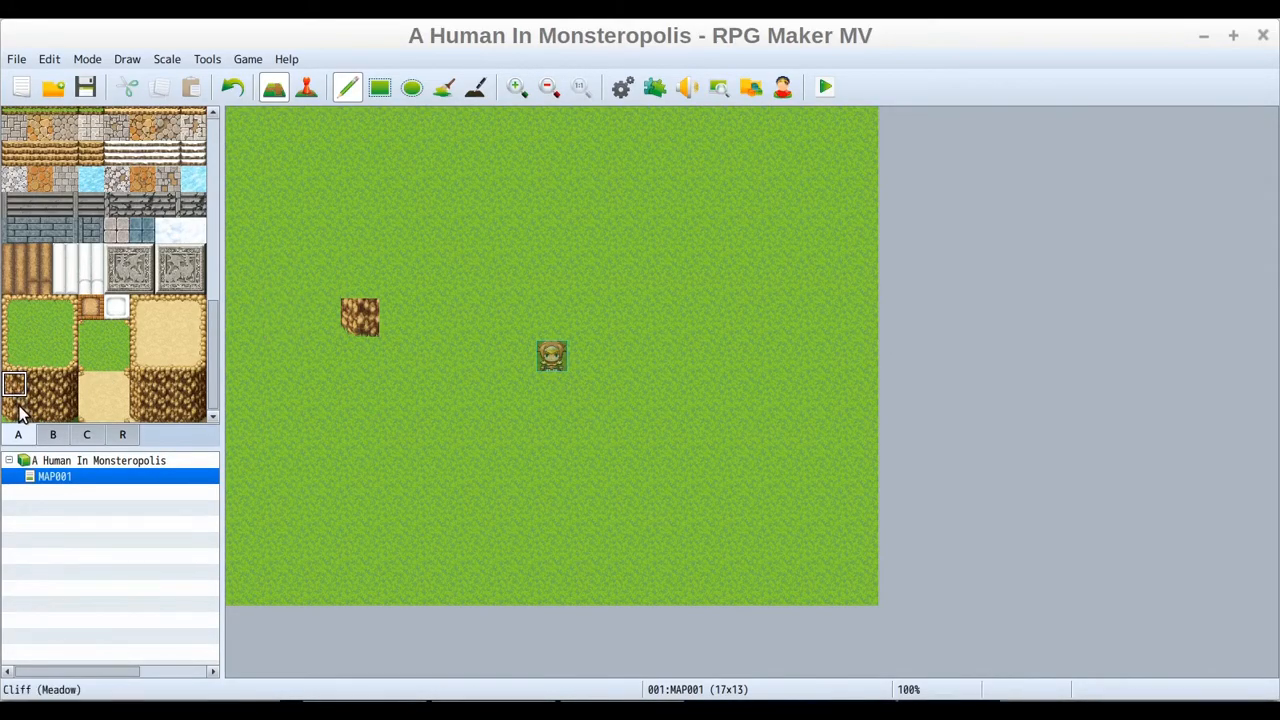
click(14, 409)
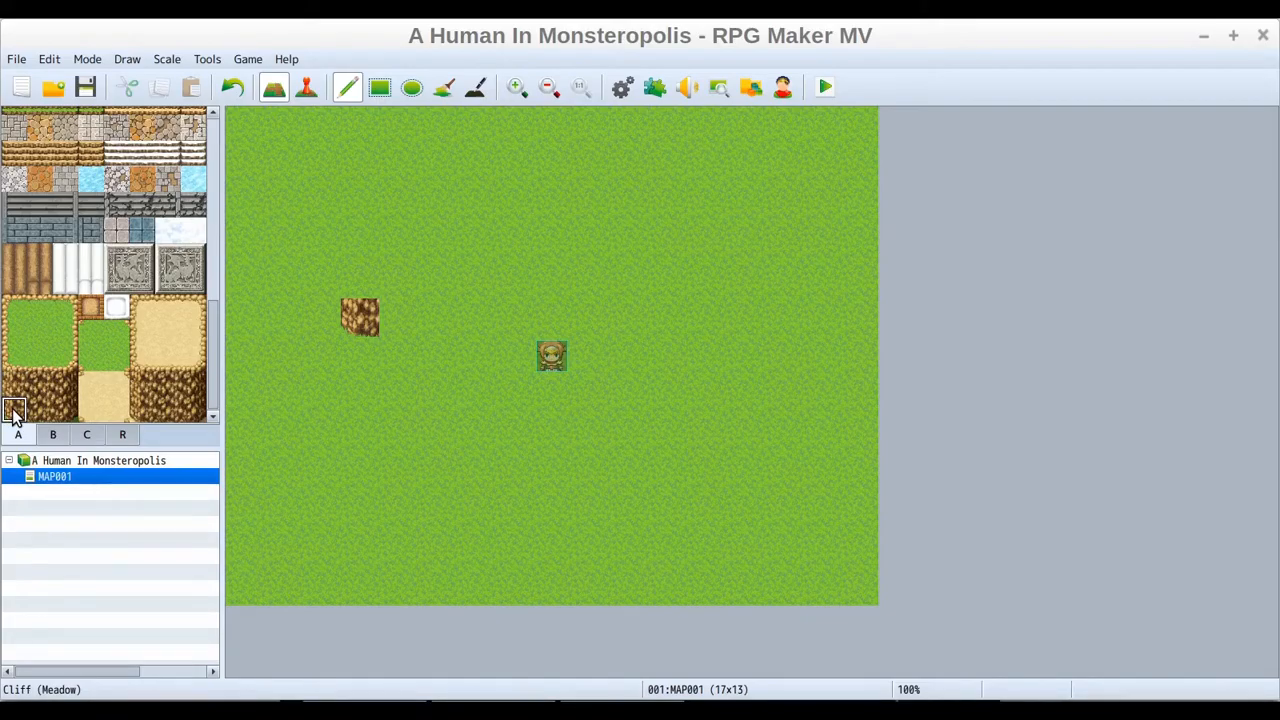
drag(18, 407, 60, 306)
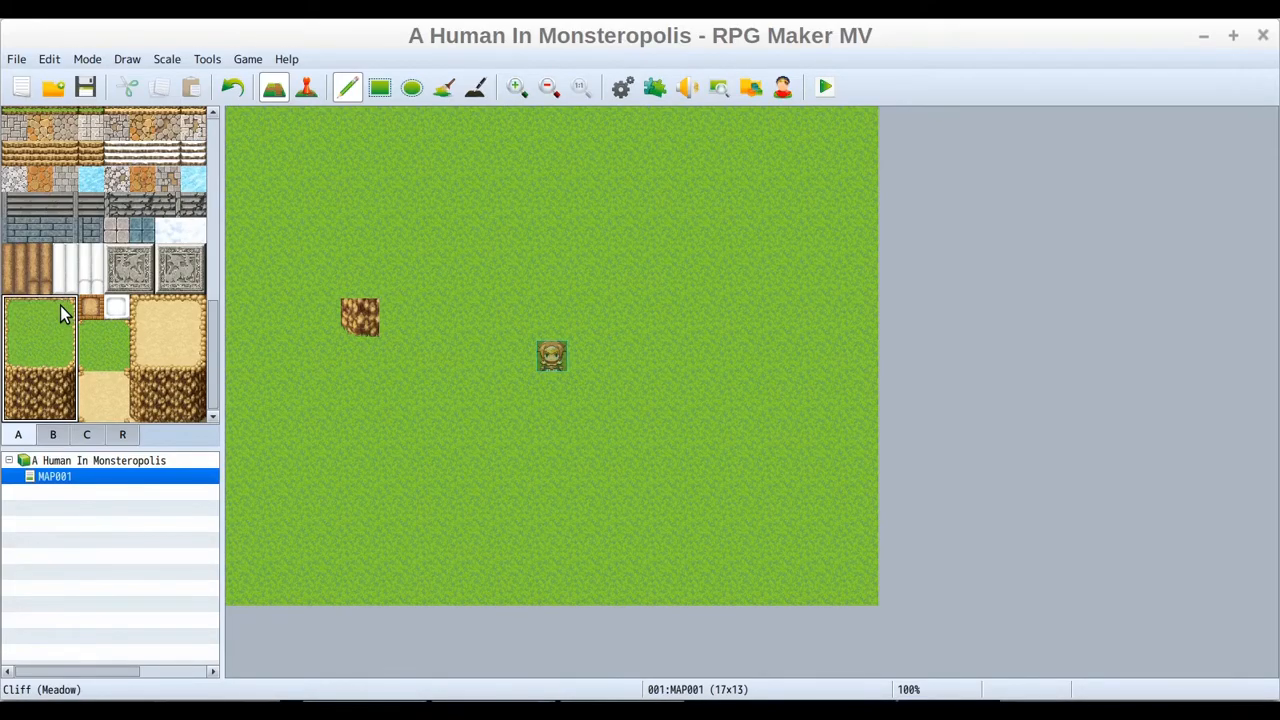
click(369, 173)
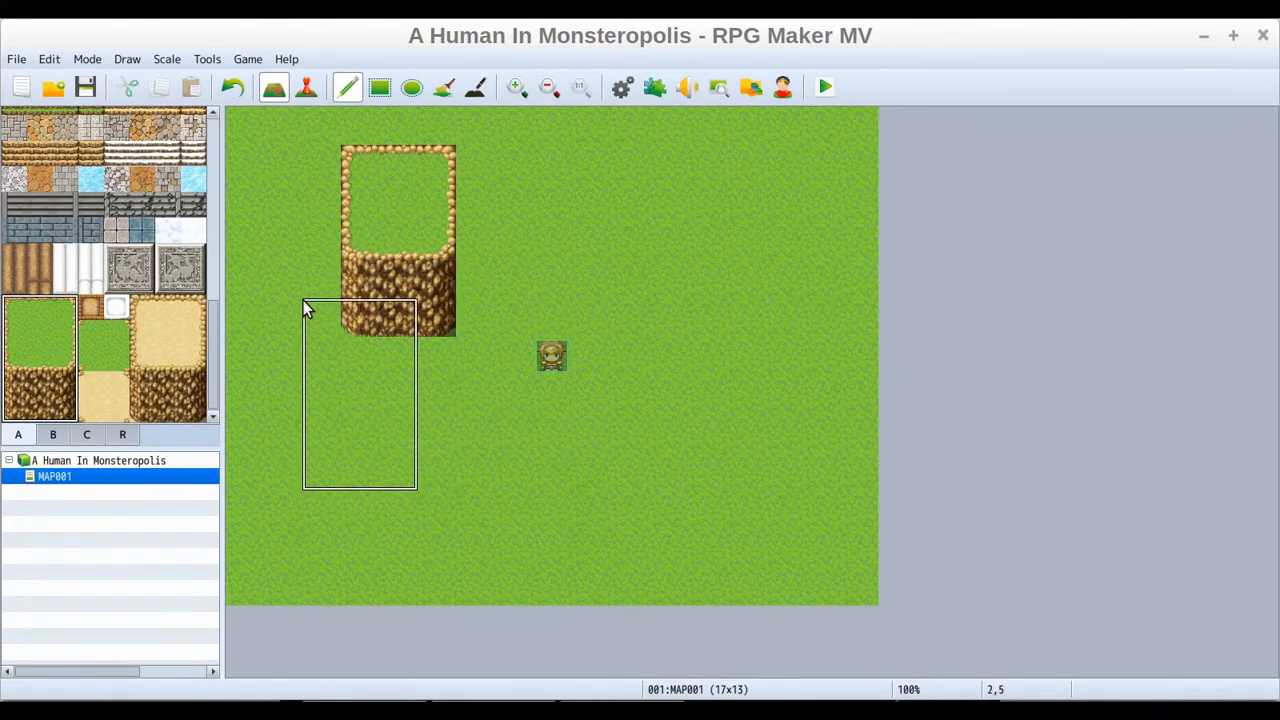
Place two single Cliff (Meadow) corner tiles on the grass below the raised block and undo both placements
click(46, 327)
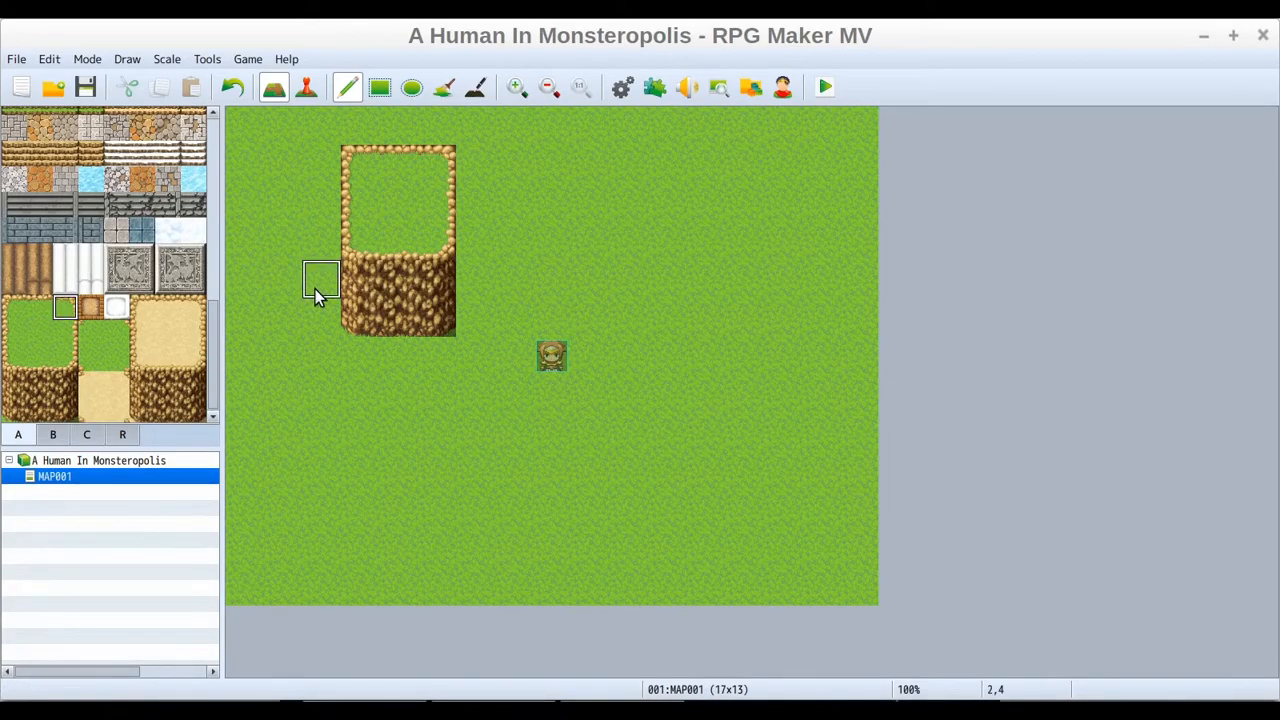
click(13, 412)
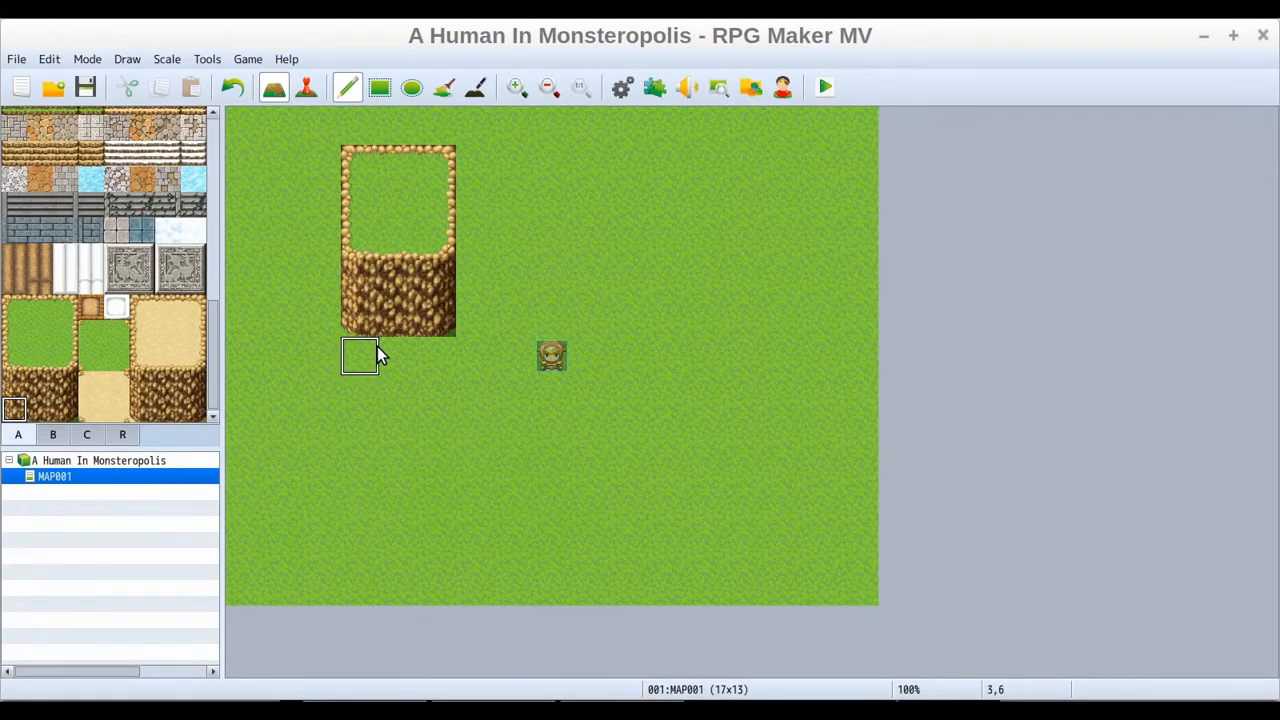
click(440, 430)
click(590, 510)
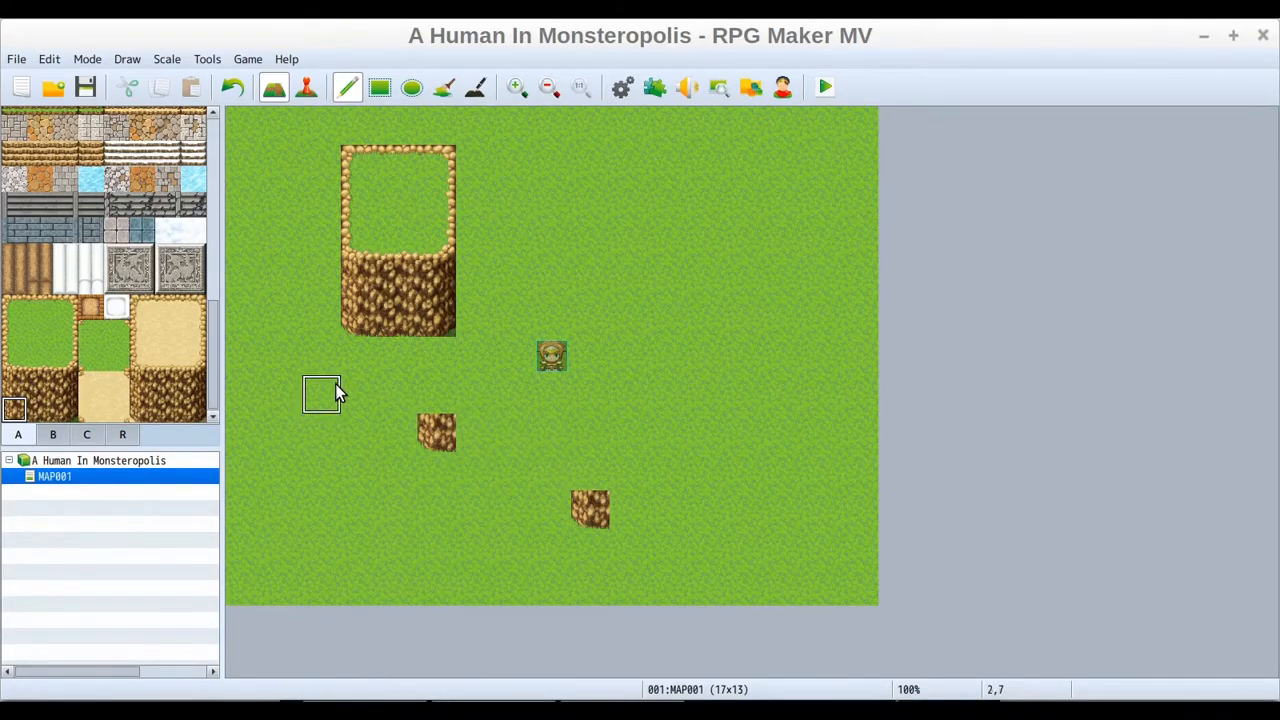
click(228, 93)
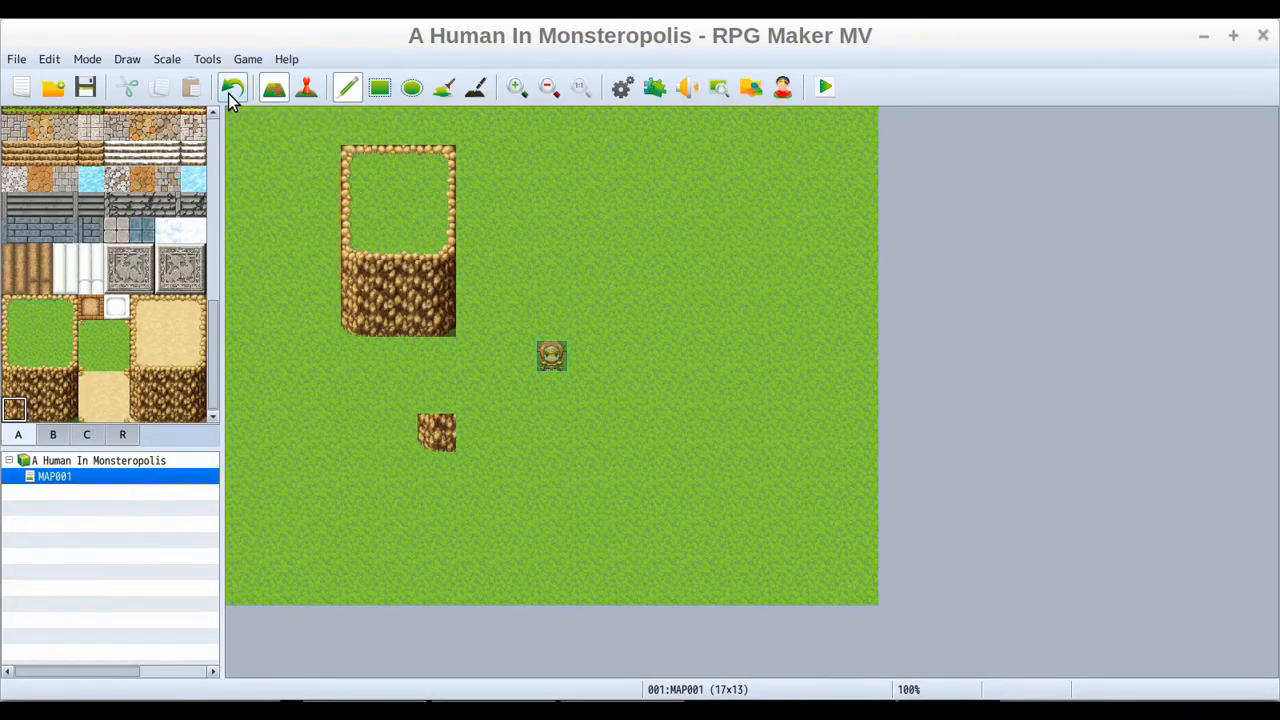
click(228, 93)
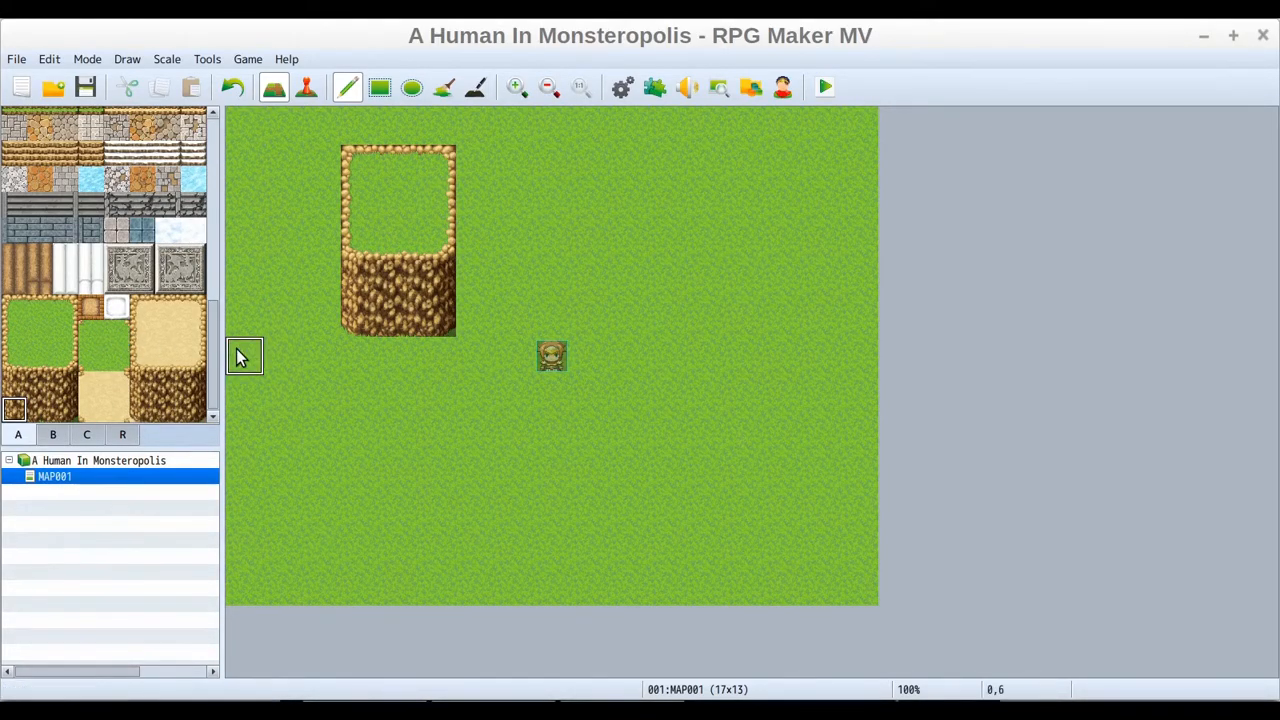
Place loose Cliff (Meadow) corner tiles on the grass at map positions 4,8 and 9,11
drag(214, 350, 211, 377)
click(398, 432)
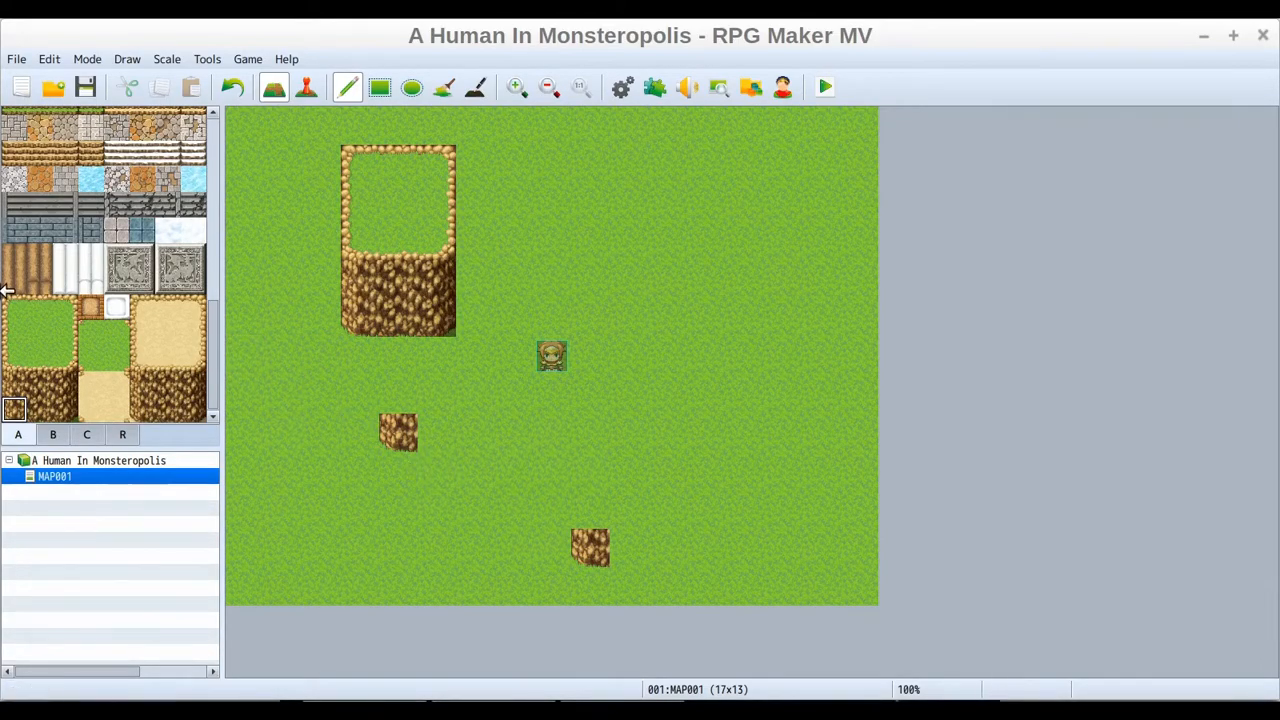
Erase the loose cliff tile at map position 4,8 by painting over it with the Meadow ground tile
click(40, 332)
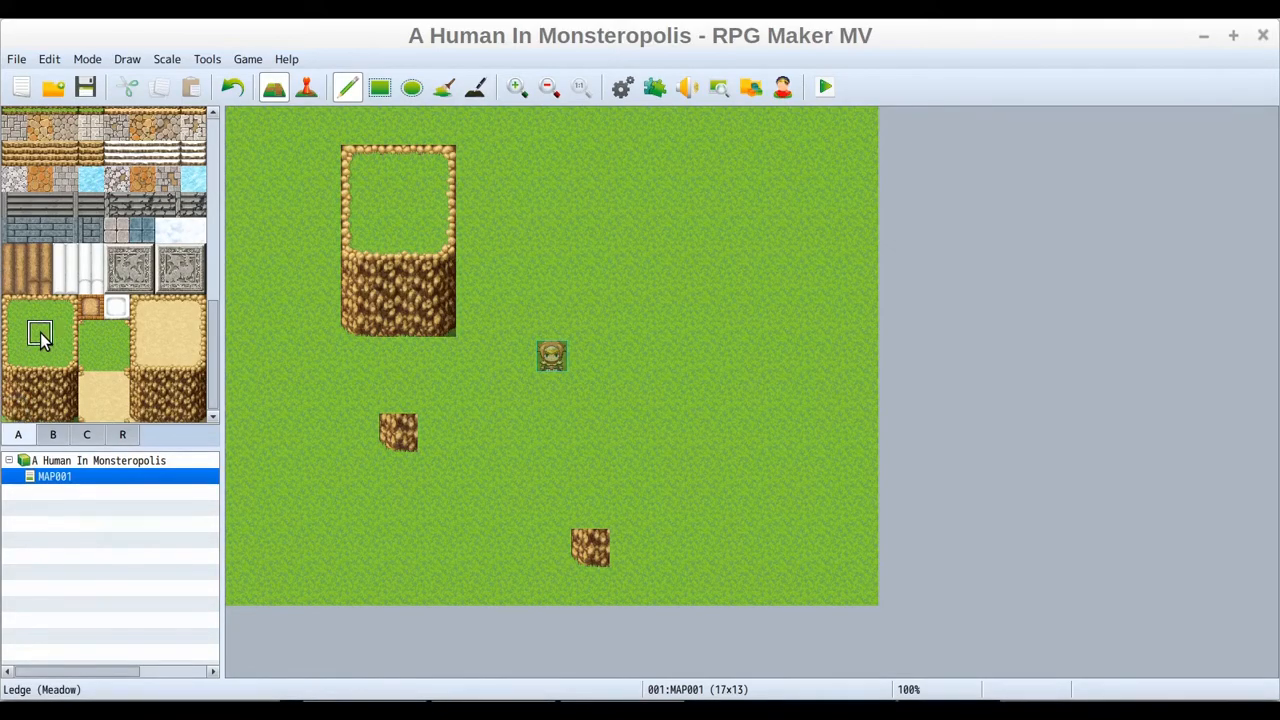
drag(215, 351, 206, 124)
click(14, 172)
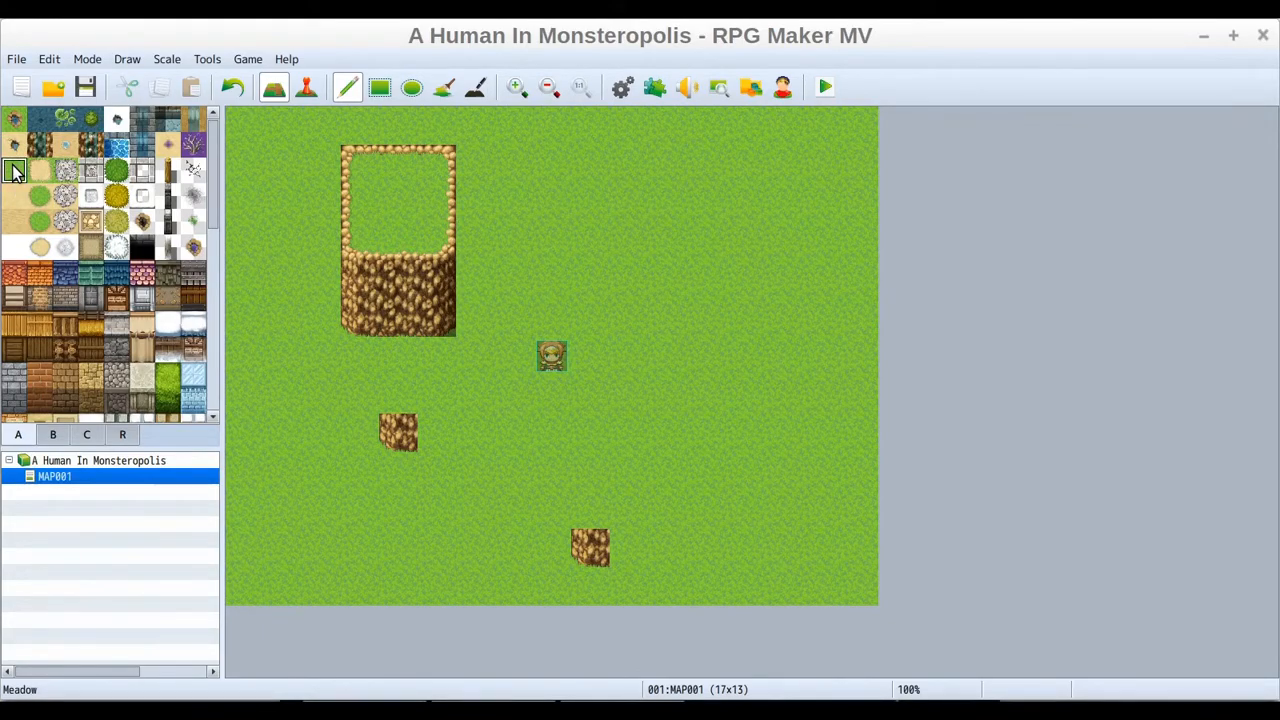
click(401, 441)
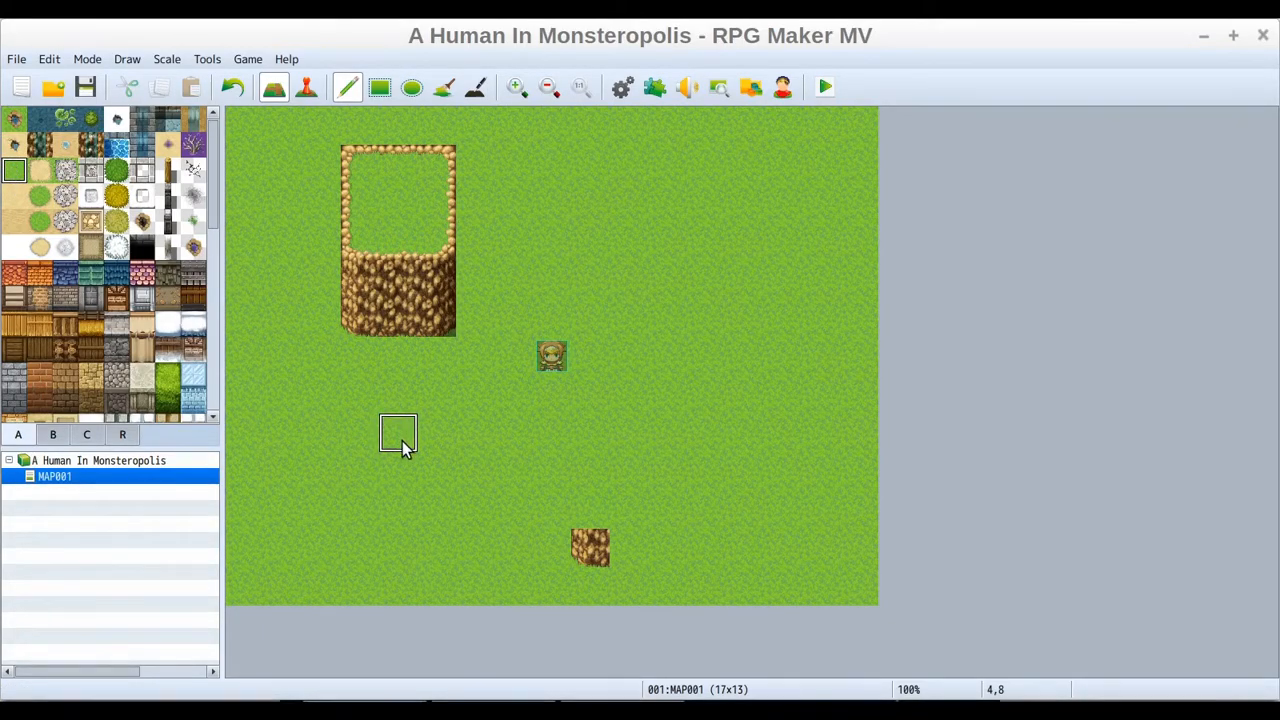
Erase the loose cliff tile at map position 9,11 by painting over it with the Meadow ground tile
click(590, 545)
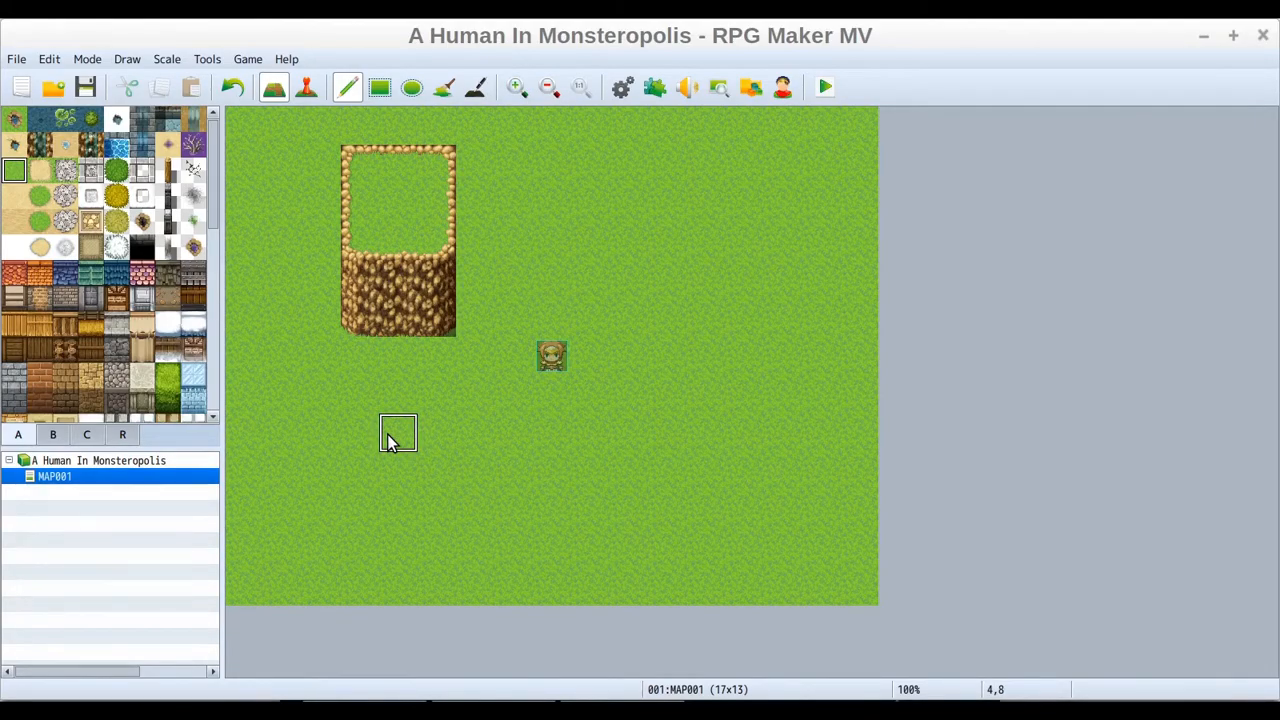
scroll(209, 175, down, 1)
scroll(211, 170, up, 1)
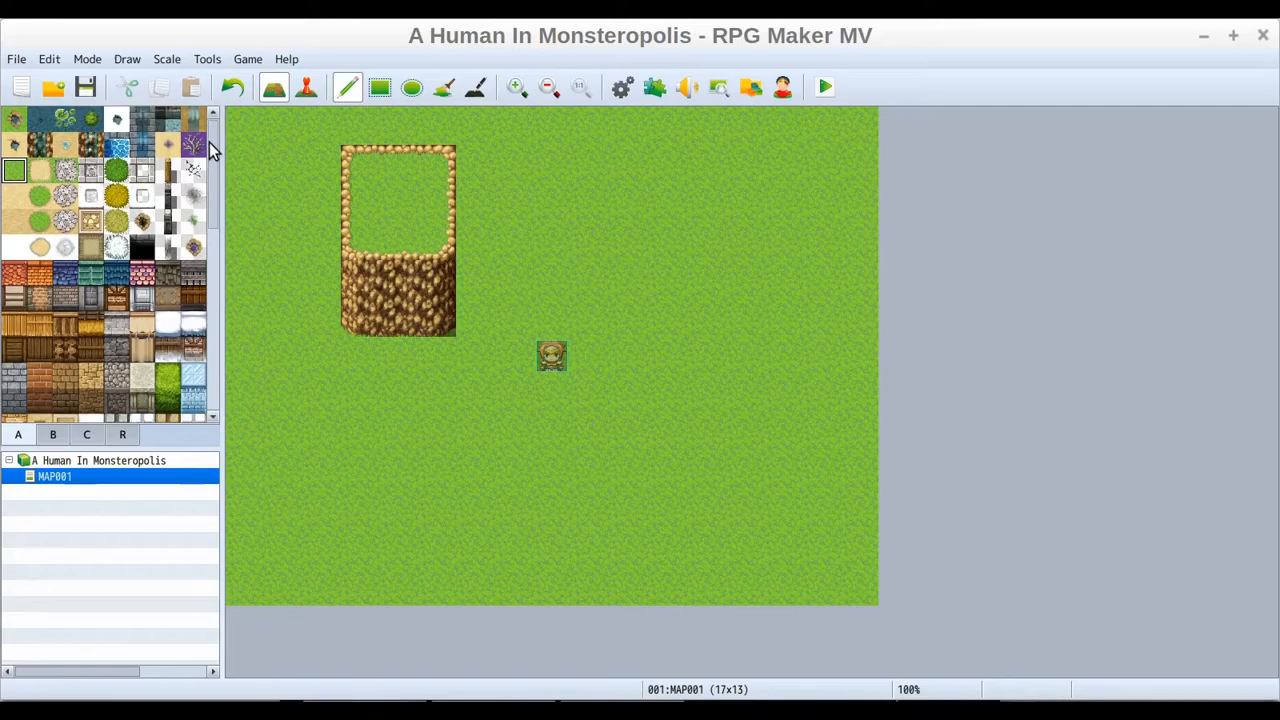
Paint a stepped Dirt patch with the Pencil from column 2: three tiles on row 8, two on row 9 and one on row 10
click(383, 89)
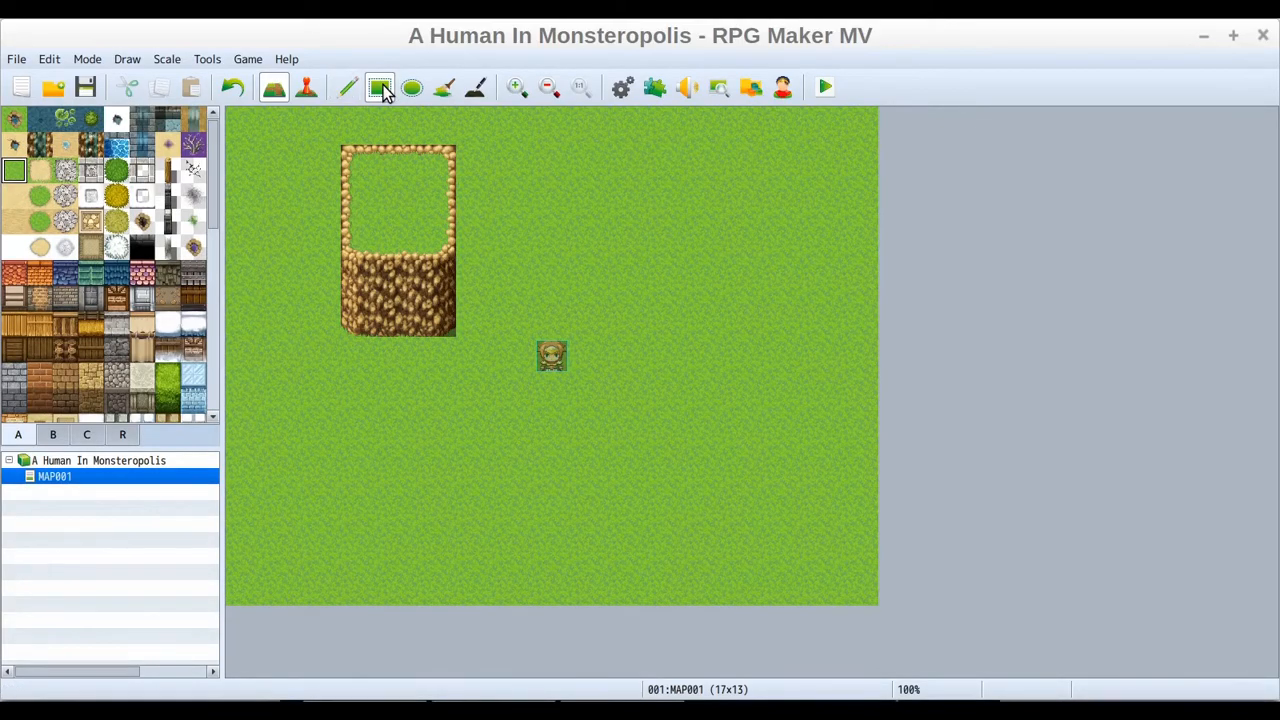
click(14, 197)
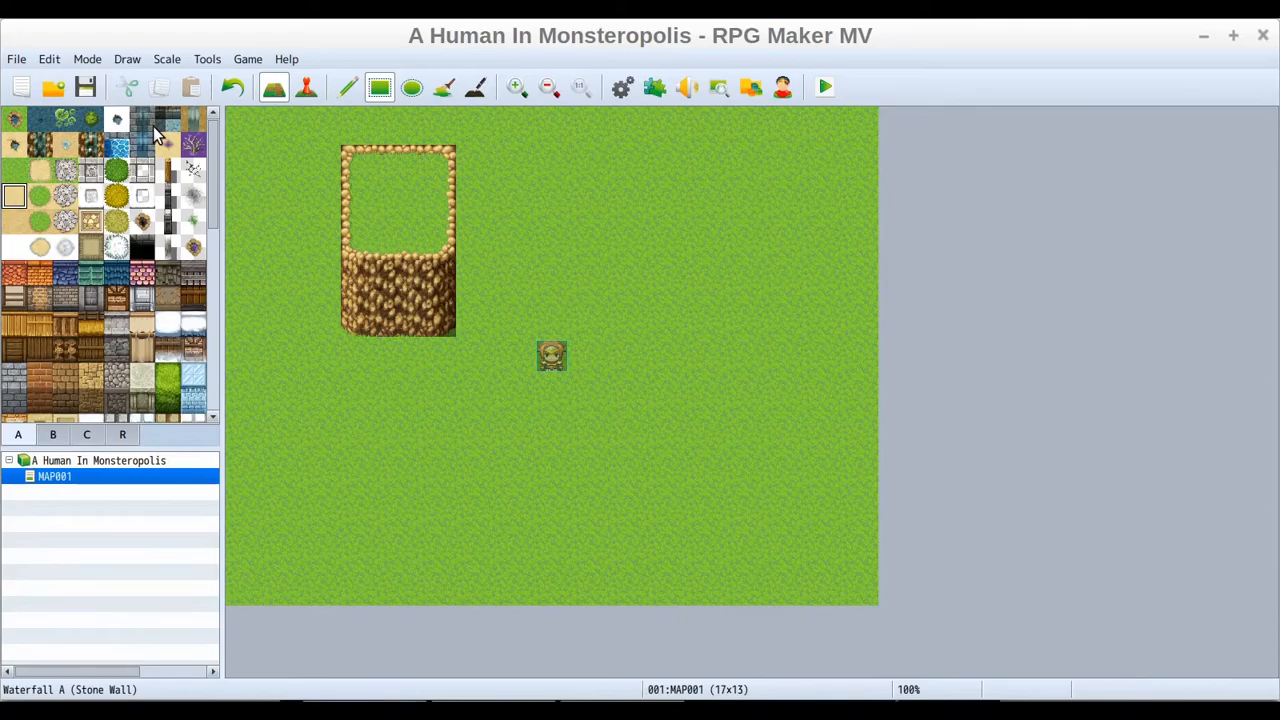
click(343, 91)
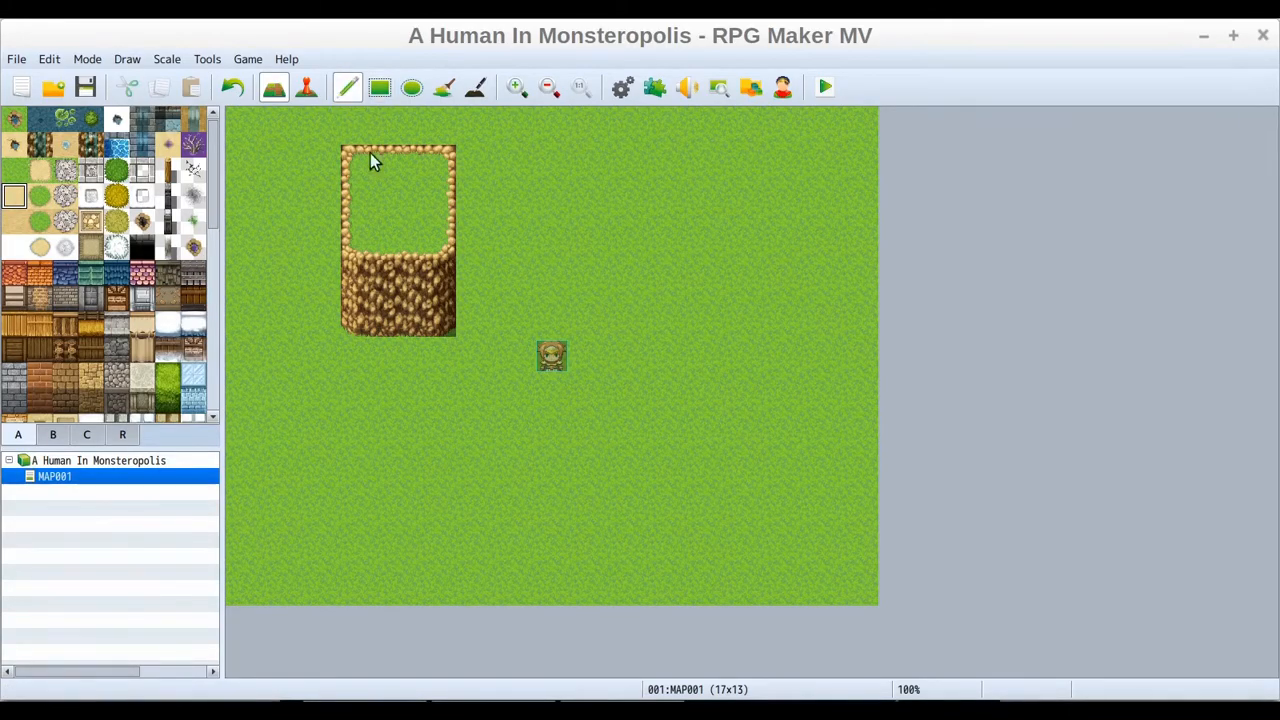
drag(324, 440, 408, 437)
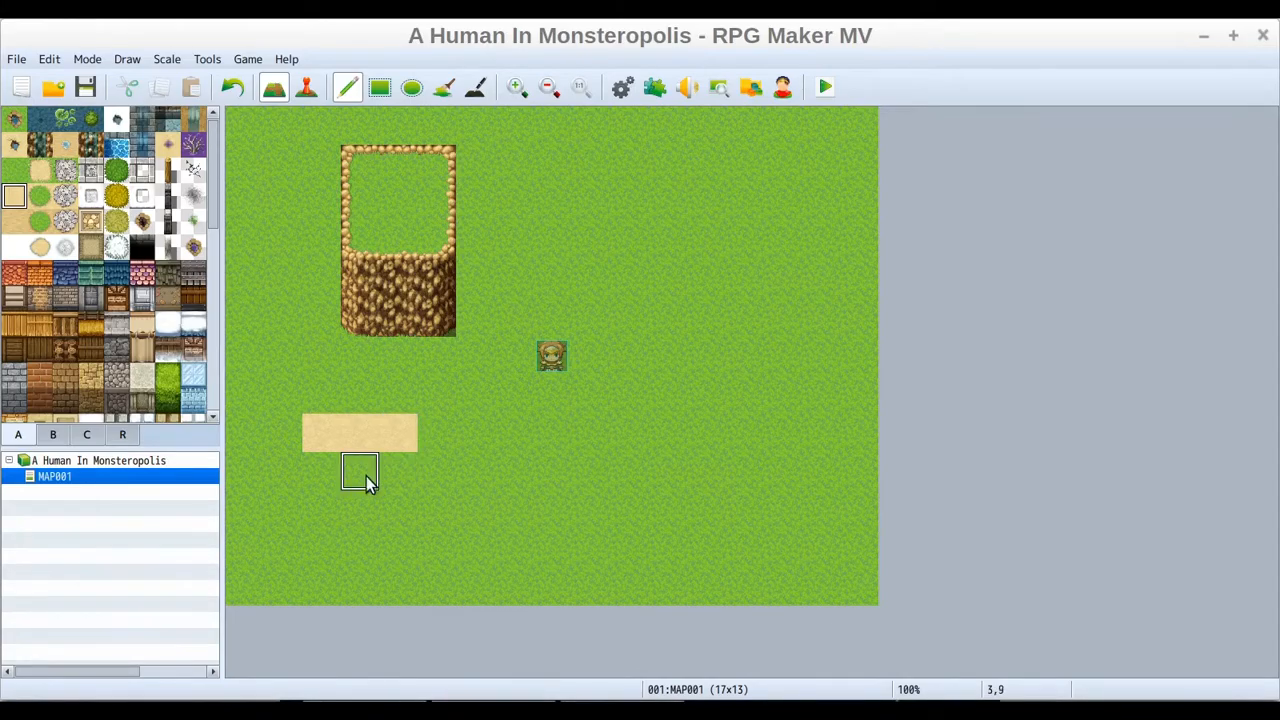
drag(363, 482, 325, 513)
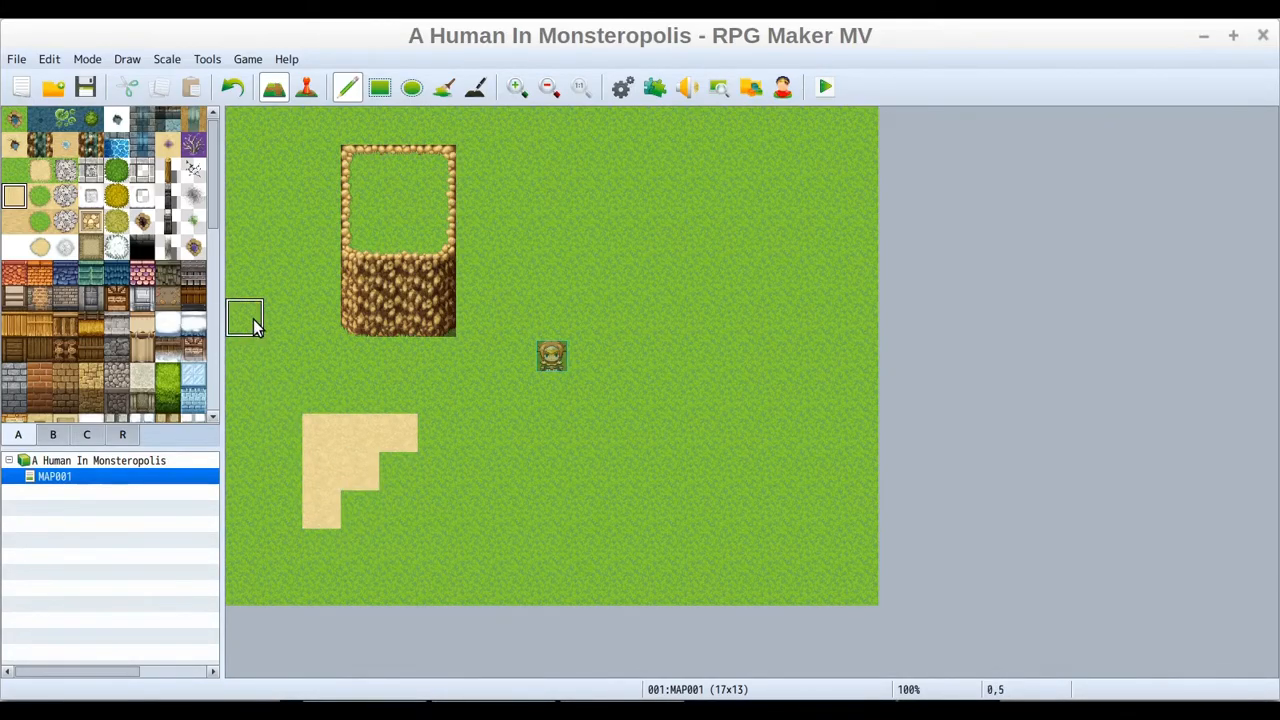
Draw a 5-by-7 Dirt rectangle from map position 10,1 to 14,7, and undo it together with the freehand Dirt patch
click(379, 88)
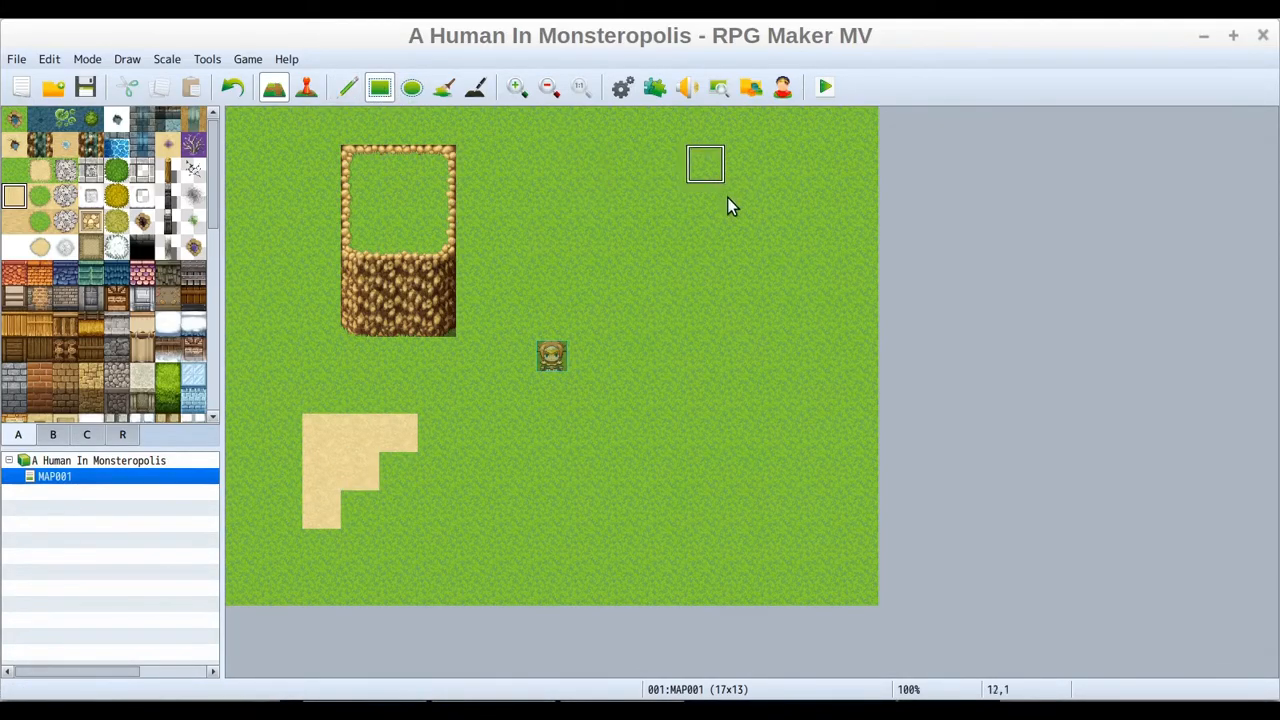
drag(635, 176, 787, 392)
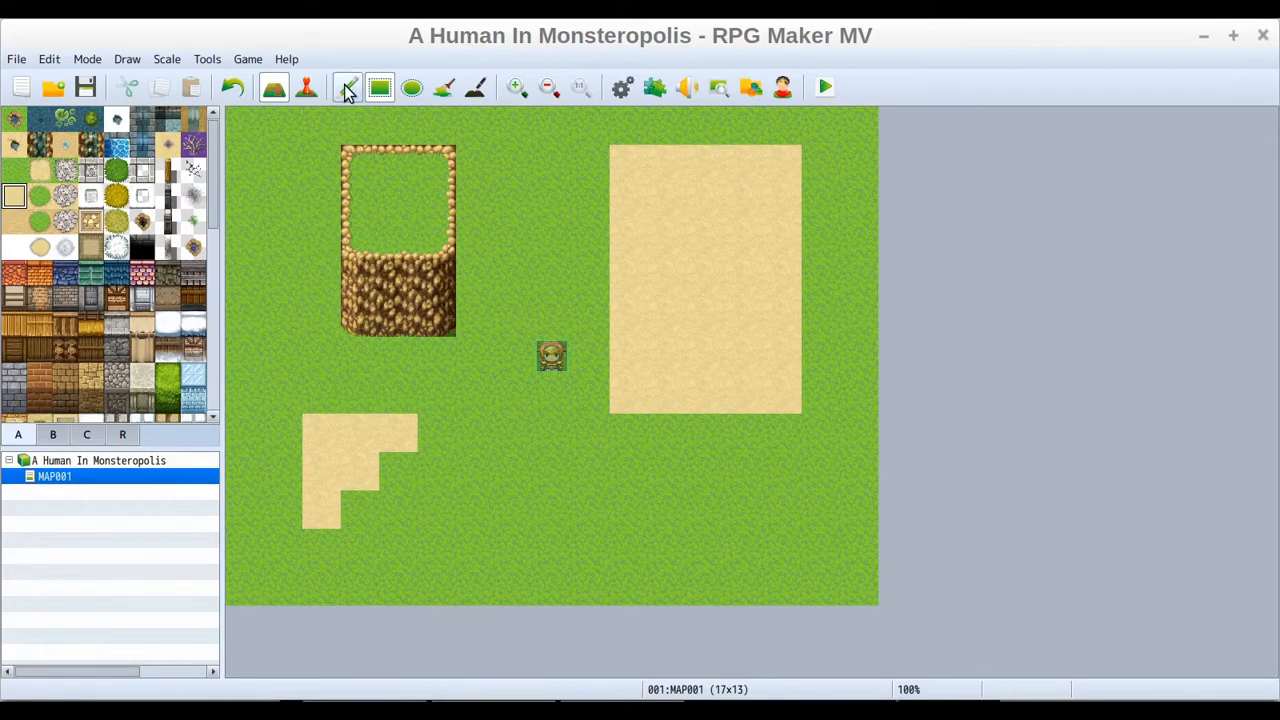
click(235, 88)
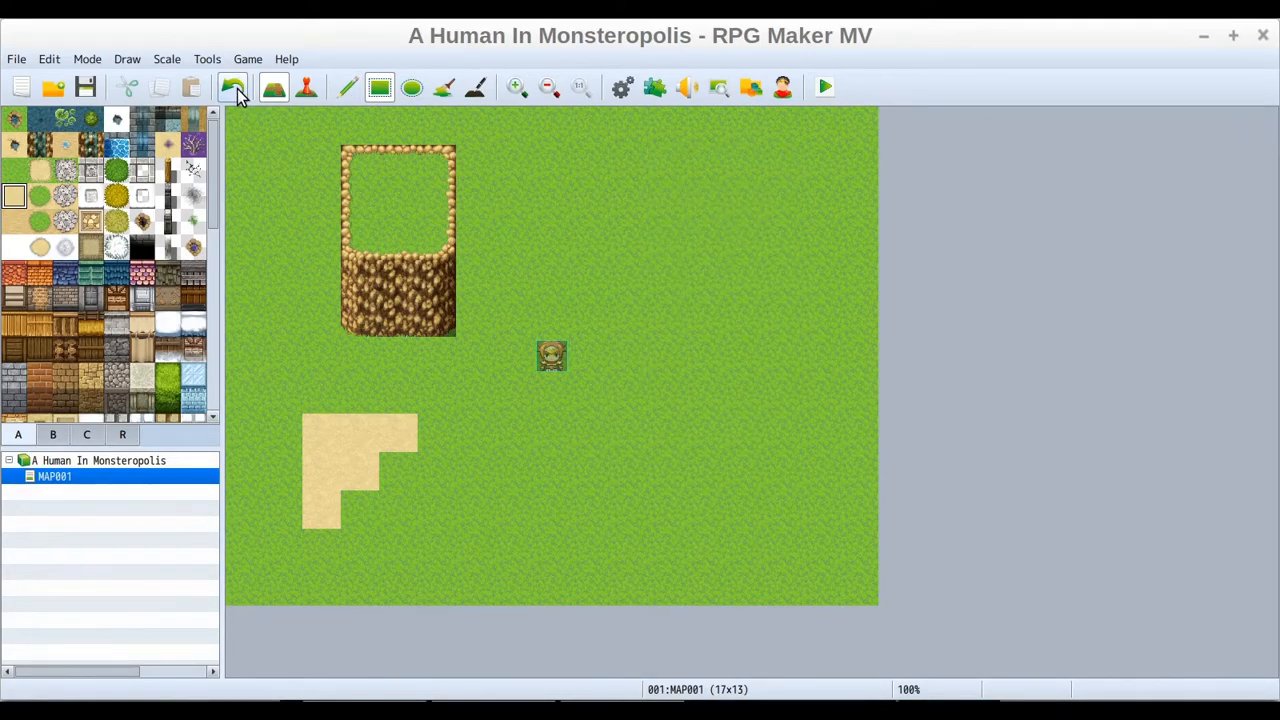
click(235, 88)
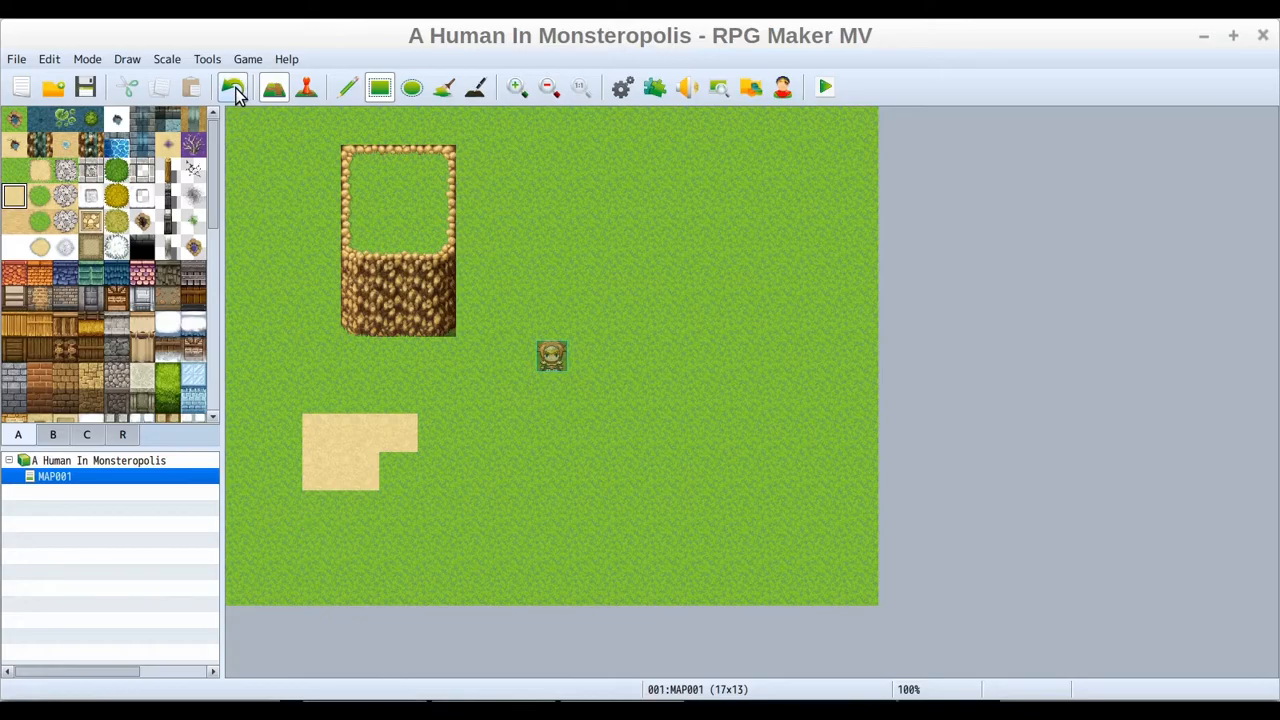
click(235, 88)
click(235, 88)
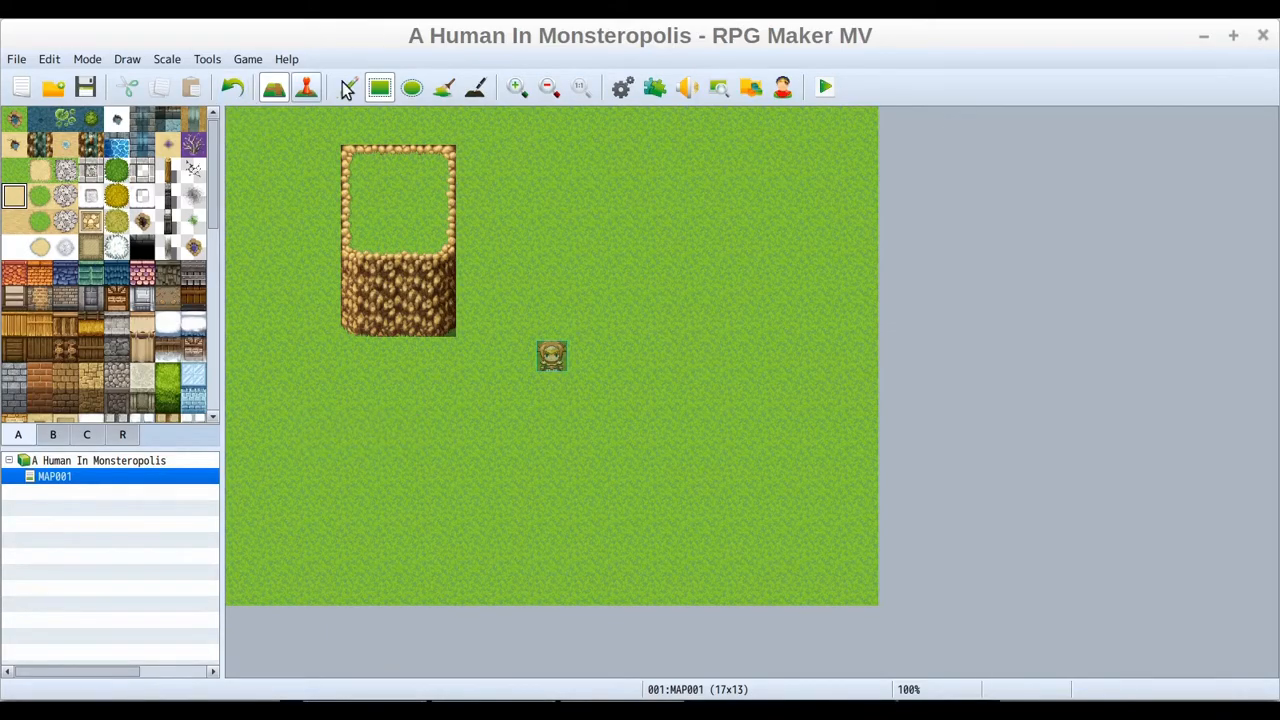
Draw a 9-by-5 Dirt ellipse spanning map positions 4,7 to 12,11 and undo it
click(412, 88)
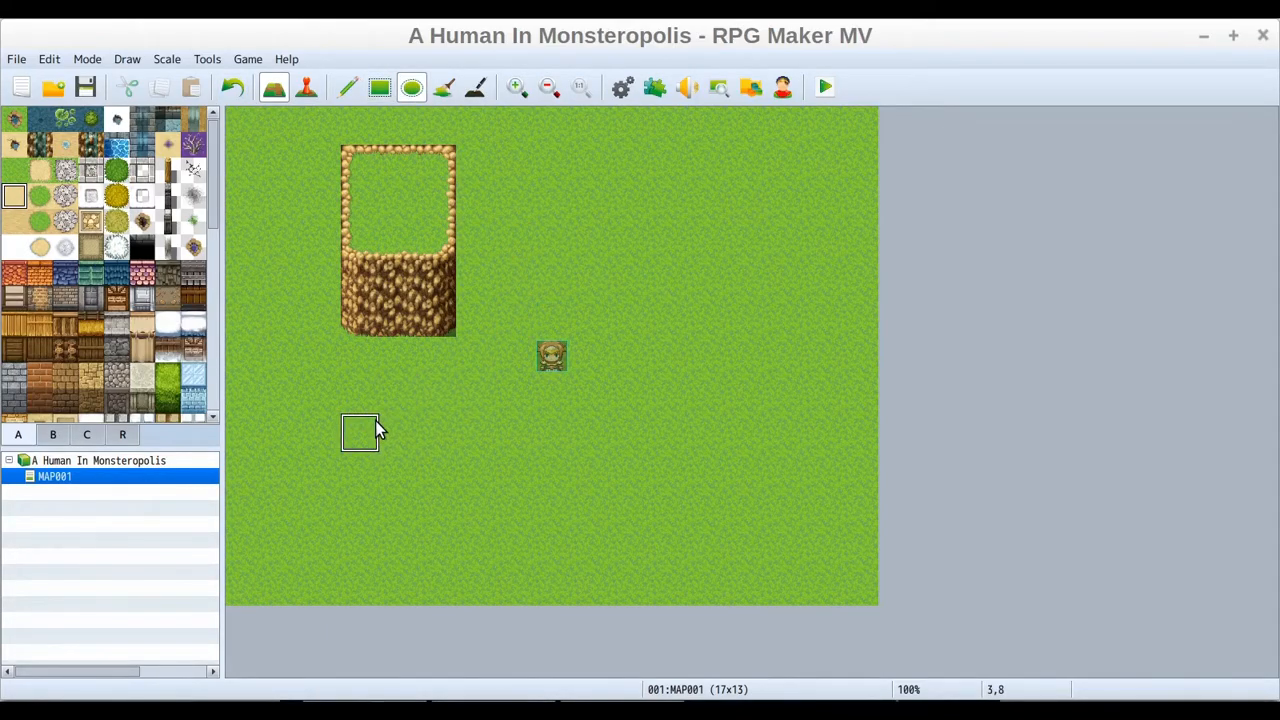
mouse_move(409, 409)
mouse_down()
mouse_move(614, 489)
mouse_move(803, 586)
mouse_move(740, 575)
mouse_move(851, 569)
mouse_move(816, 586)
mouse_move(679, 556)
mouse_move(687, 584)
mouse_move(504, 581)
mouse_move(494, 503)
mouse_move(516, 524)
mouse_move(608, 501)
mouse_move(537, 362)
mouse_move(506, 451)
mouse_move(707, 583)
mouse_move(782, 594)
mouse_move(783, 538)
mouse_move(786, 580)
mouse_move(678, 457)
mouse_move(665, 516)
mouse_move(755, 519)
mouse_move(787, 545)
mouse_move(691, 553)
mouse_up()
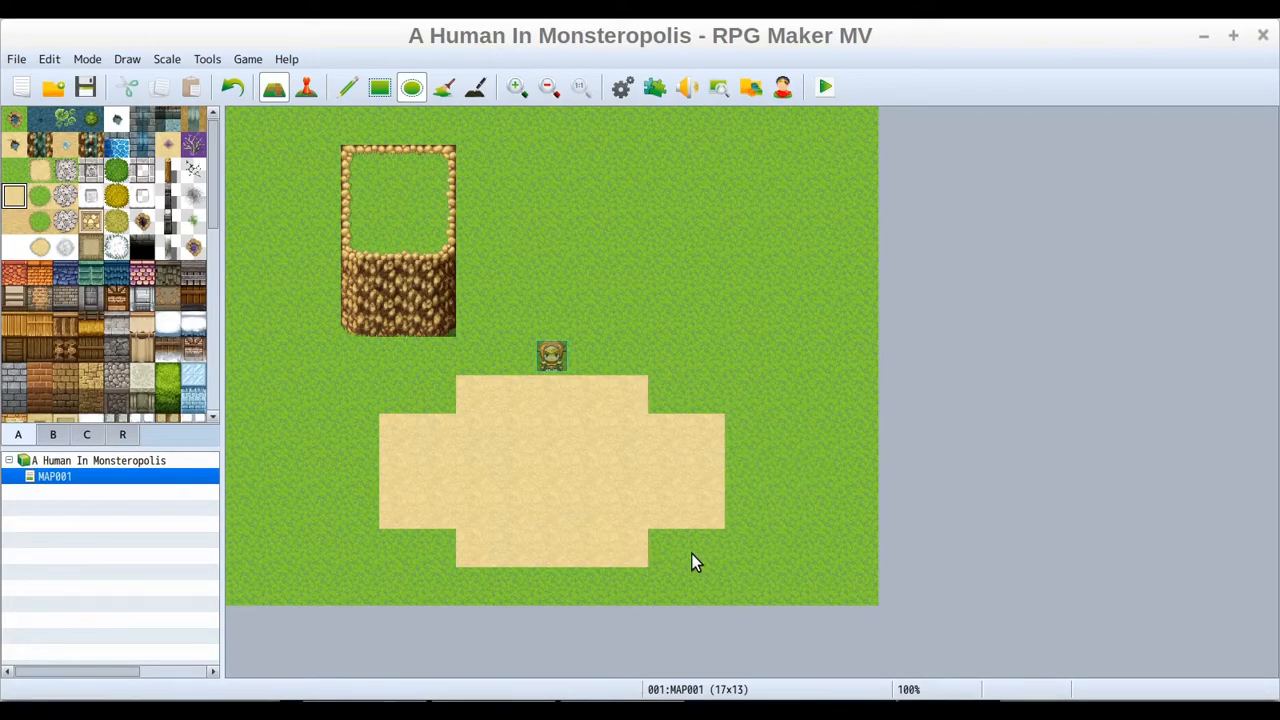
click(230, 88)
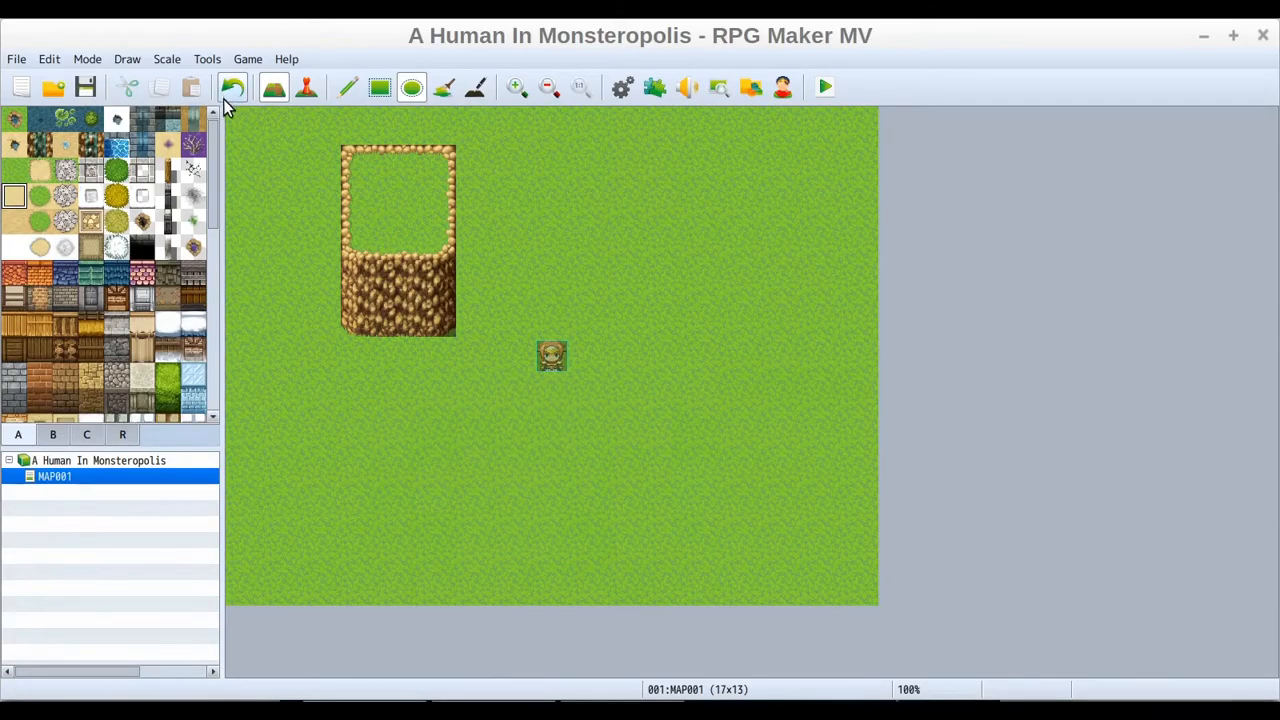
Flood-fill the grass around the raised block with Dirt and undo the fill
click(443, 88)
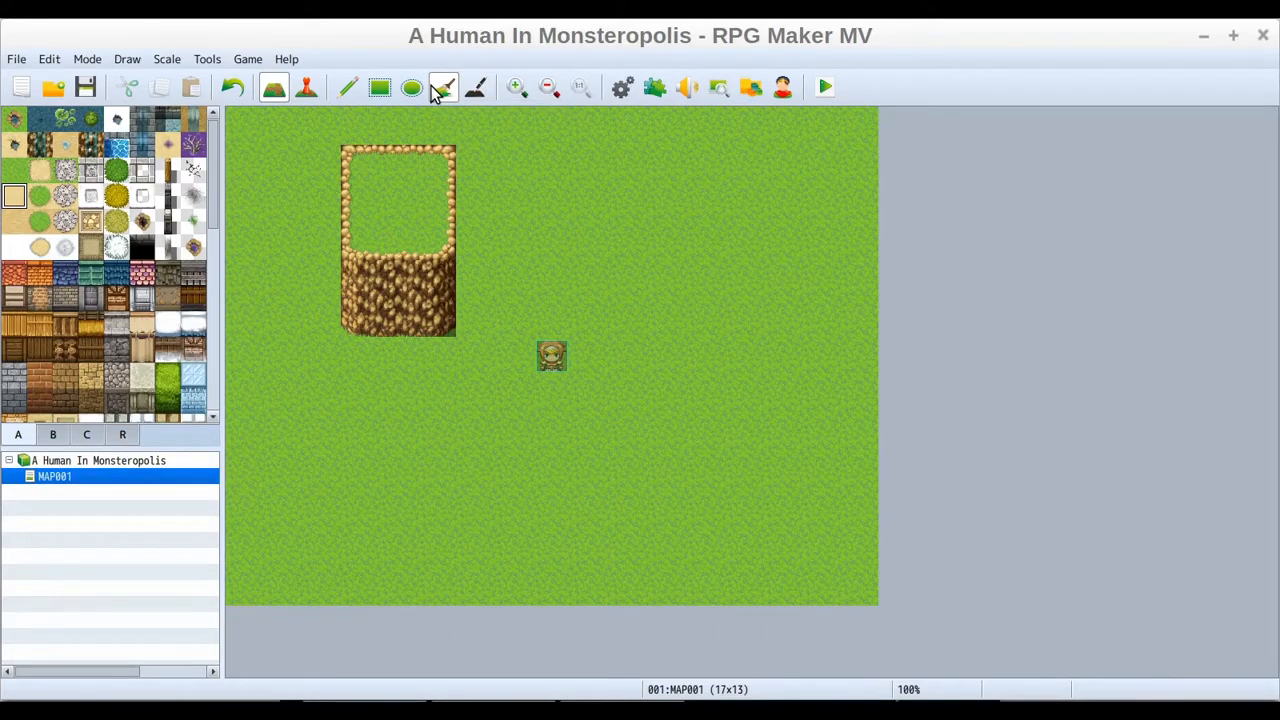
click(442, 478)
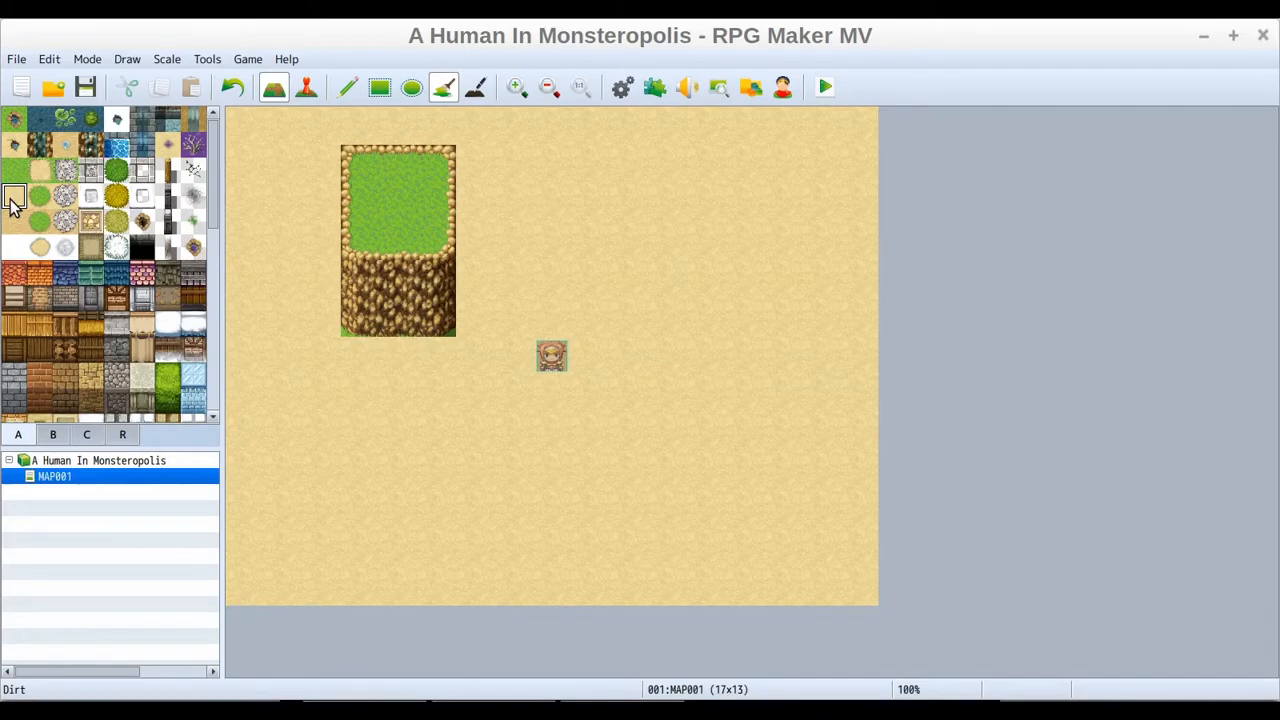
click(233, 88)
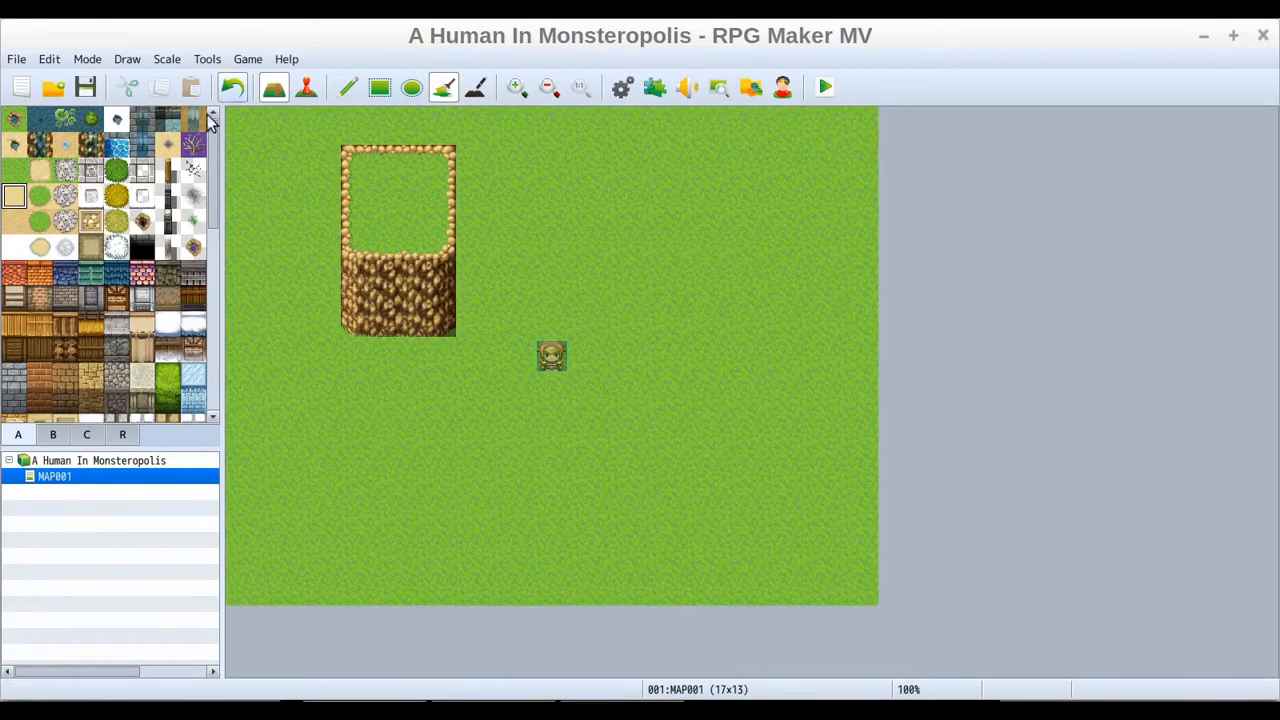
Open a gap in the raised block's upper ledge at map position 4,1 by painting Meadow over it with the Pencil
click(15, 172)
click(347, 88)
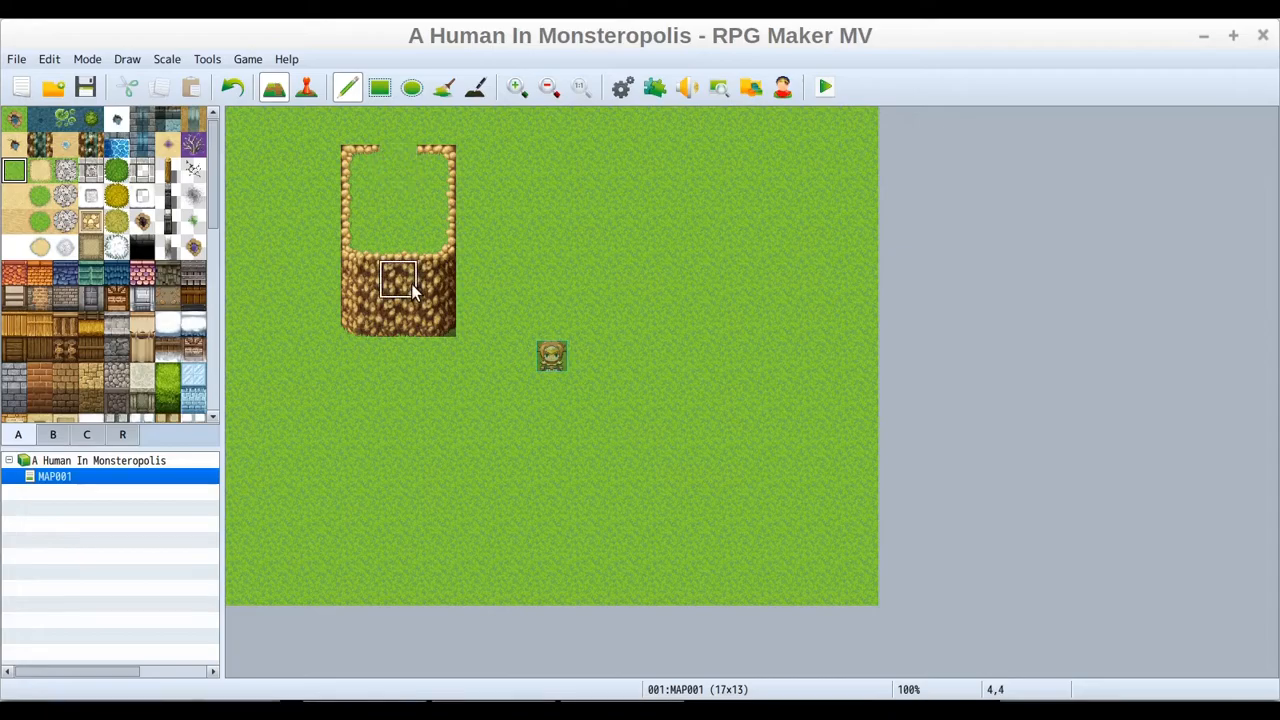
drag(404, 127, 402, 191)
Flood-fill the grass and the ledge gap with Dirt, and undo both the fill and the gap
click(14, 195)
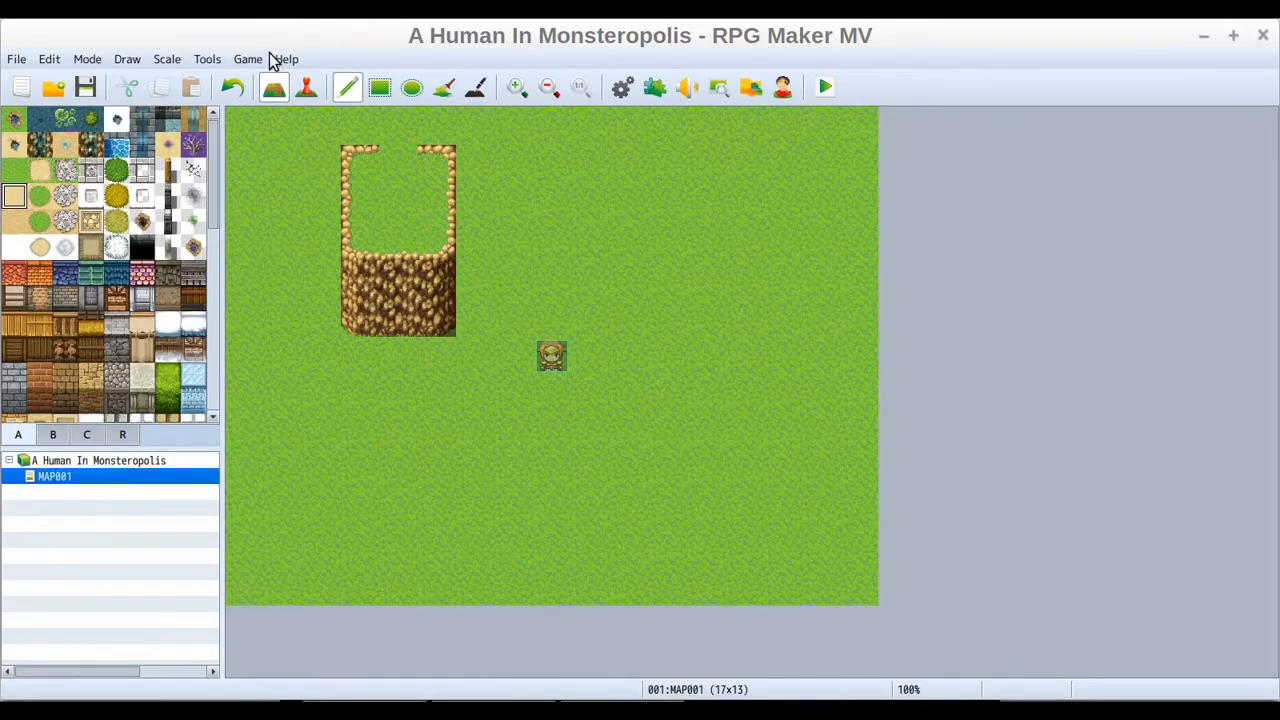
click(443, 87)
click(587, 180)
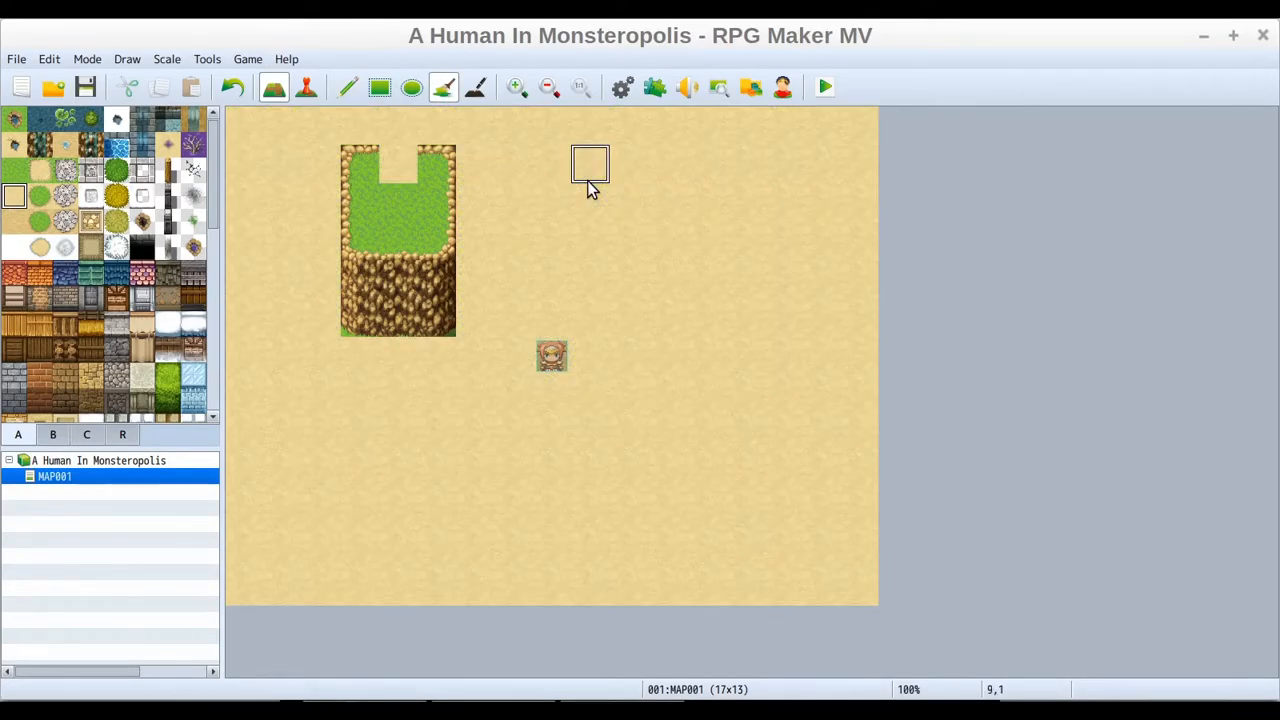
click(400, 168)
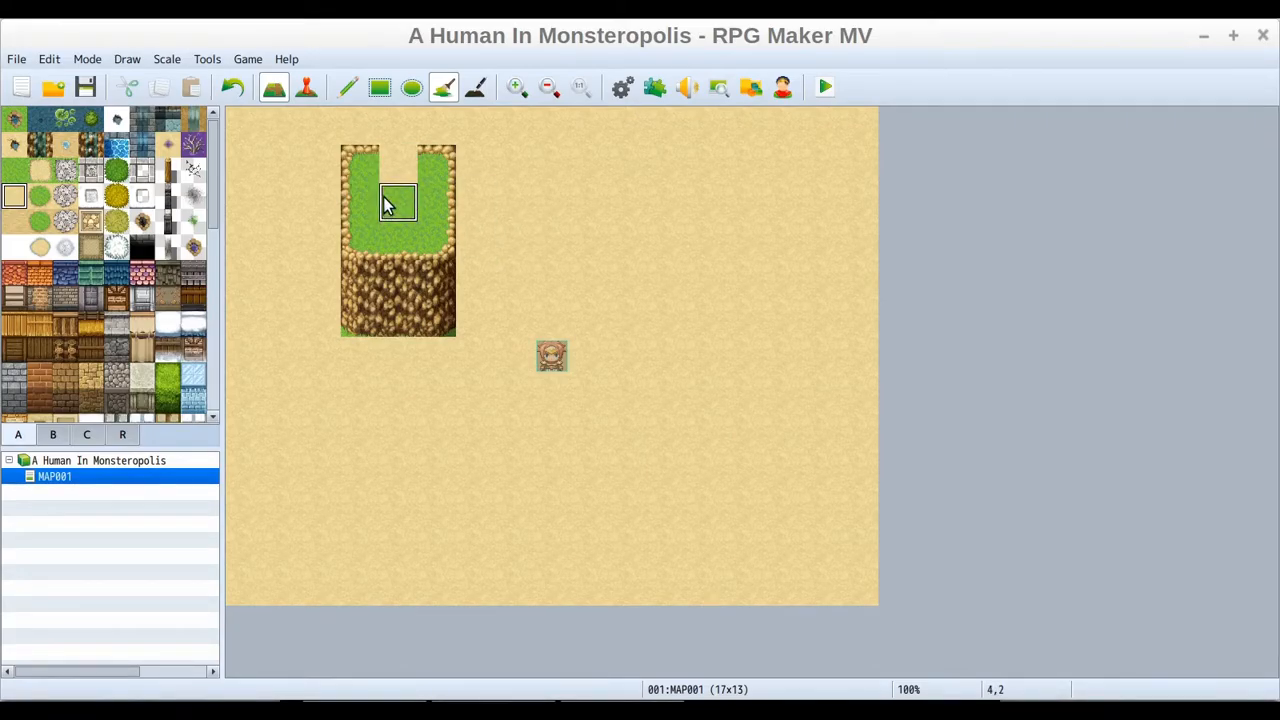
click(403, 165)
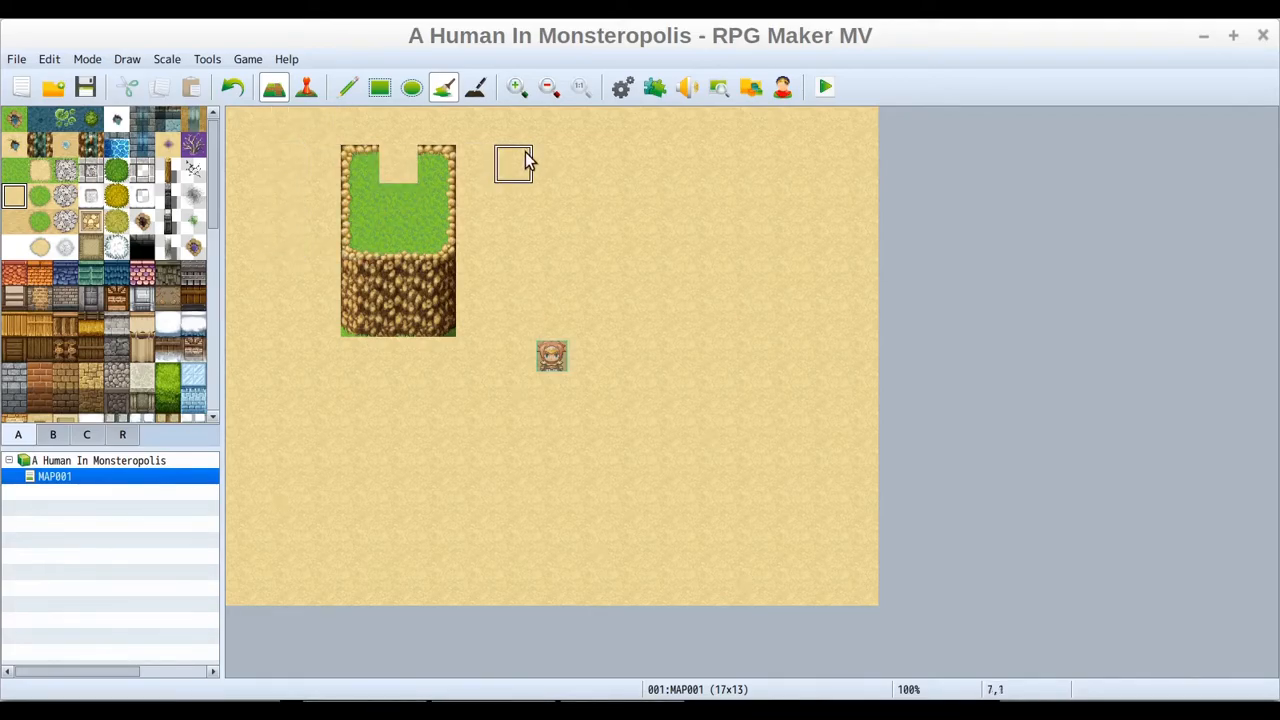
click(400, 163)
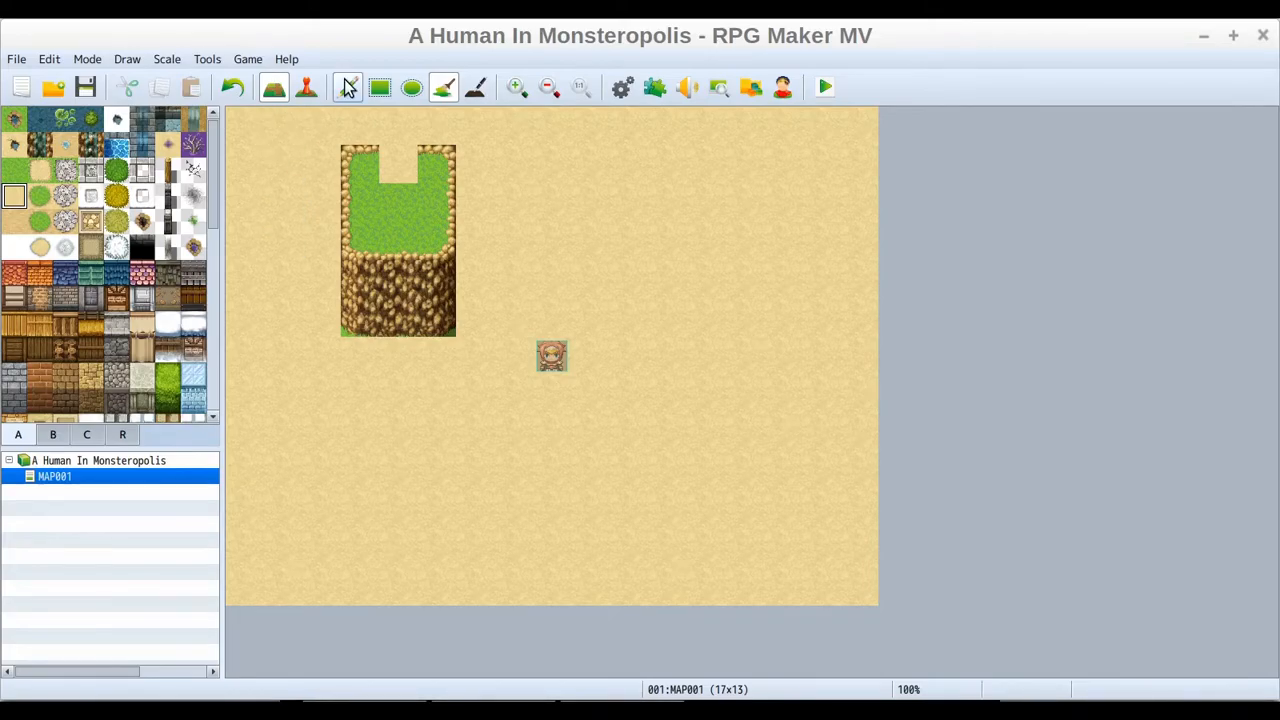
click(240, 88)
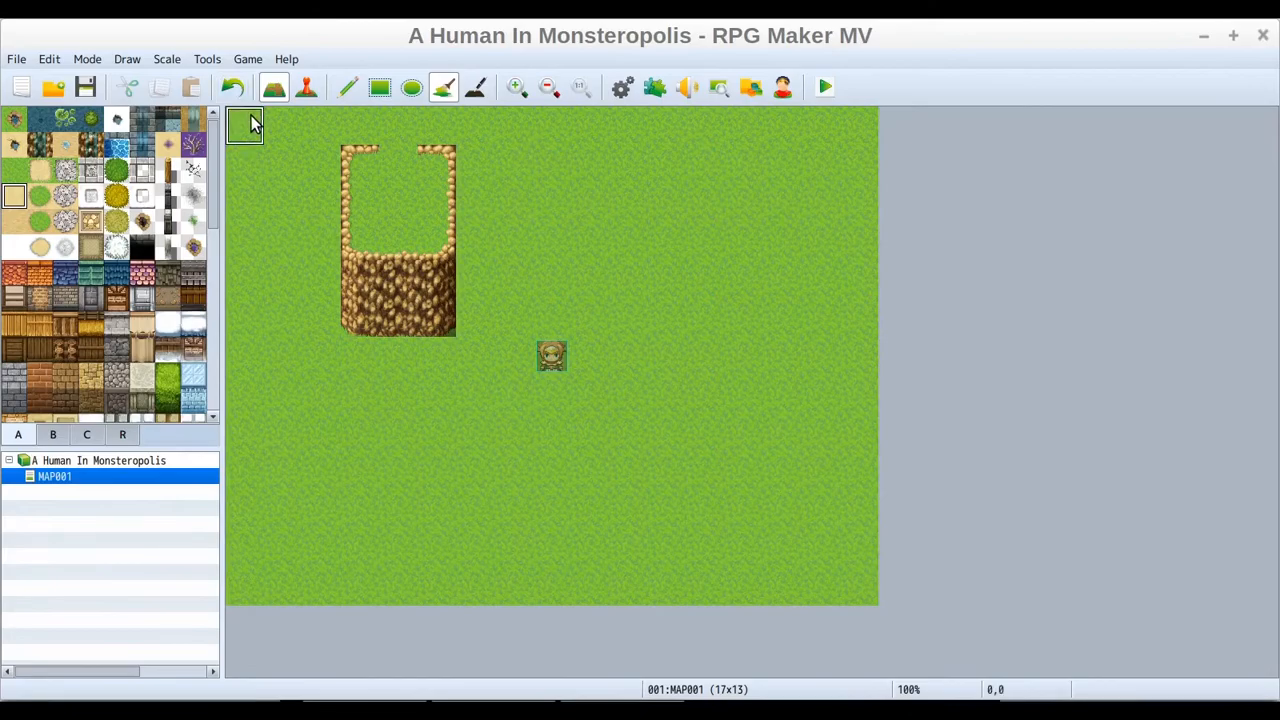
click(236, 88)
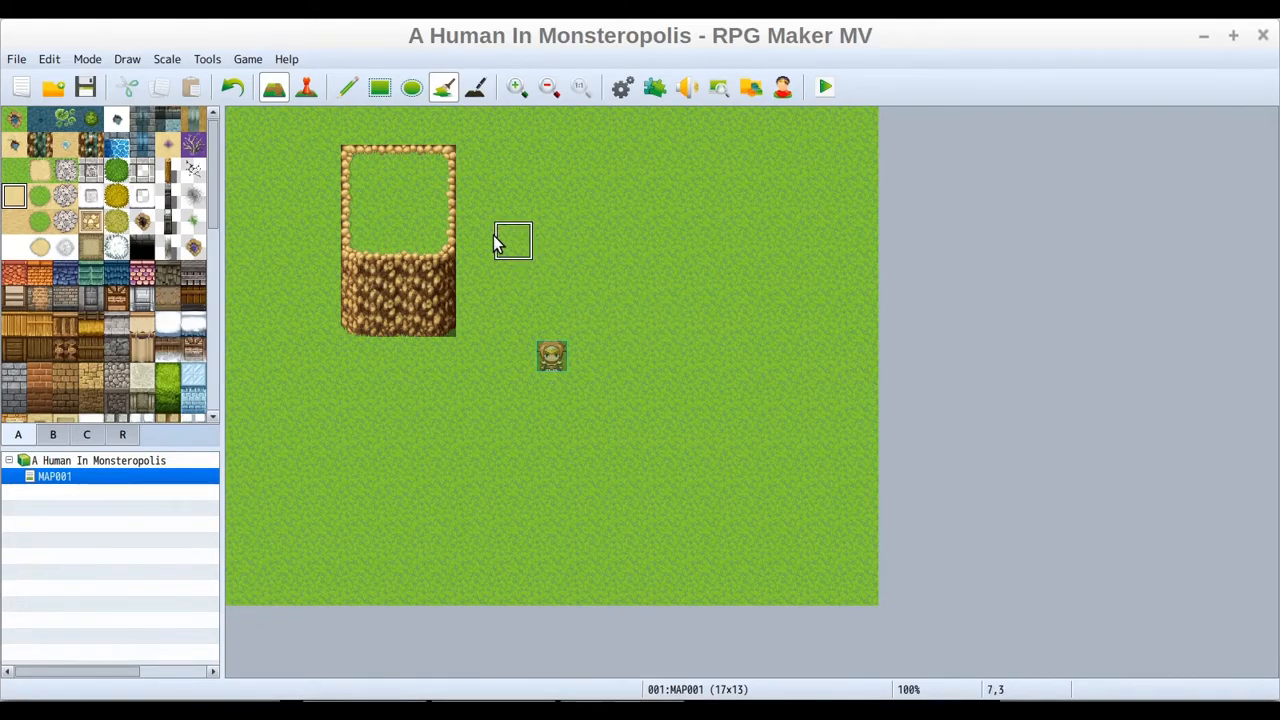
Flood-fill the grass around the raised block with the meadow-edged water tile and undo the fill
click(14, 172)
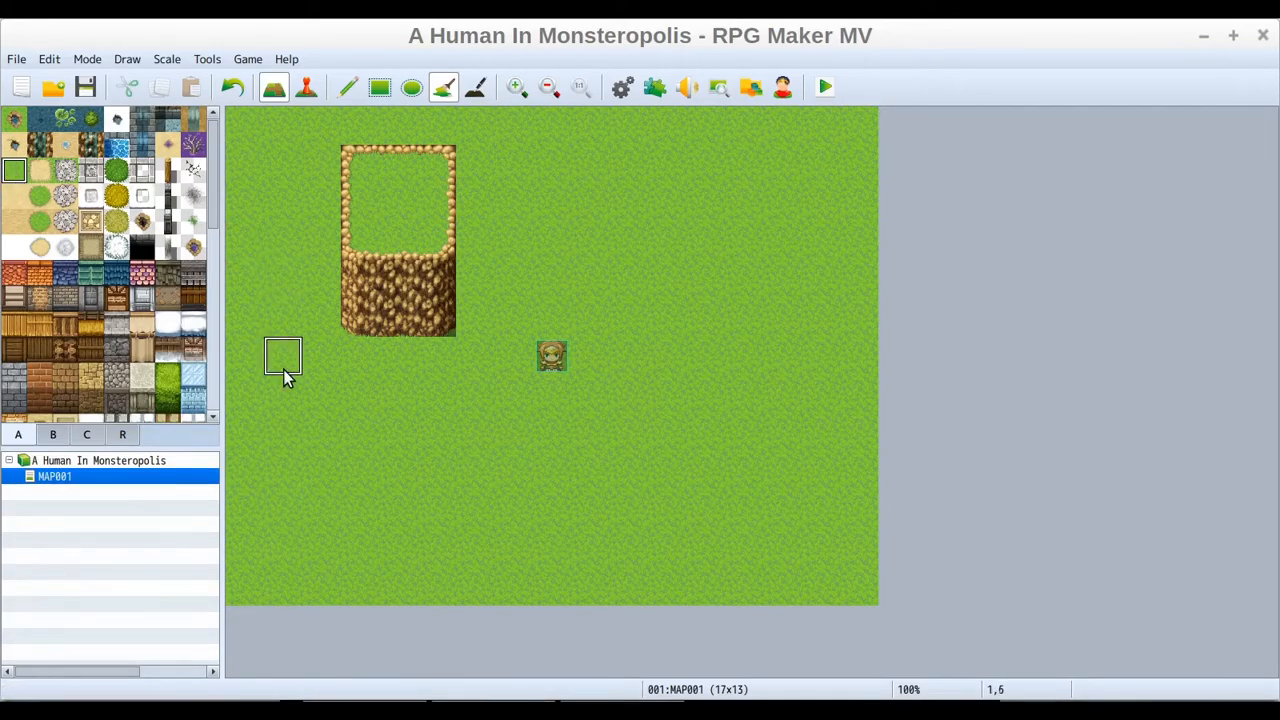
click(14, 120)
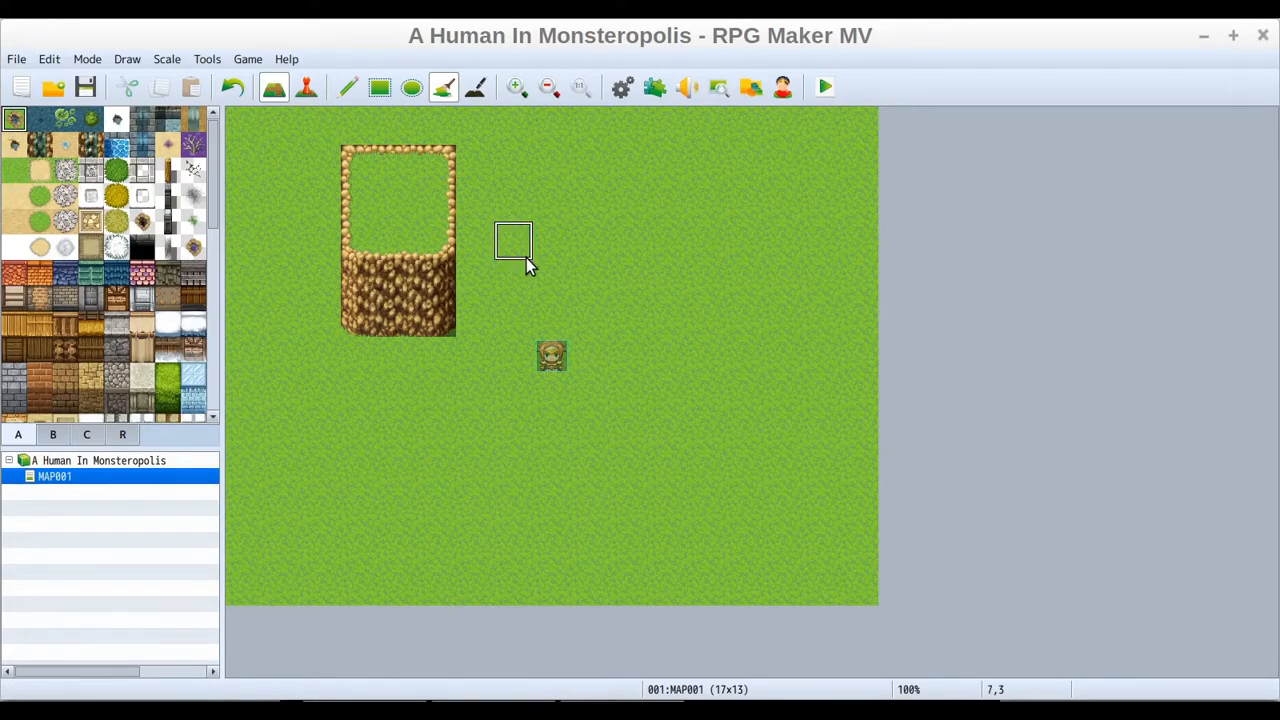
click(704, 244)
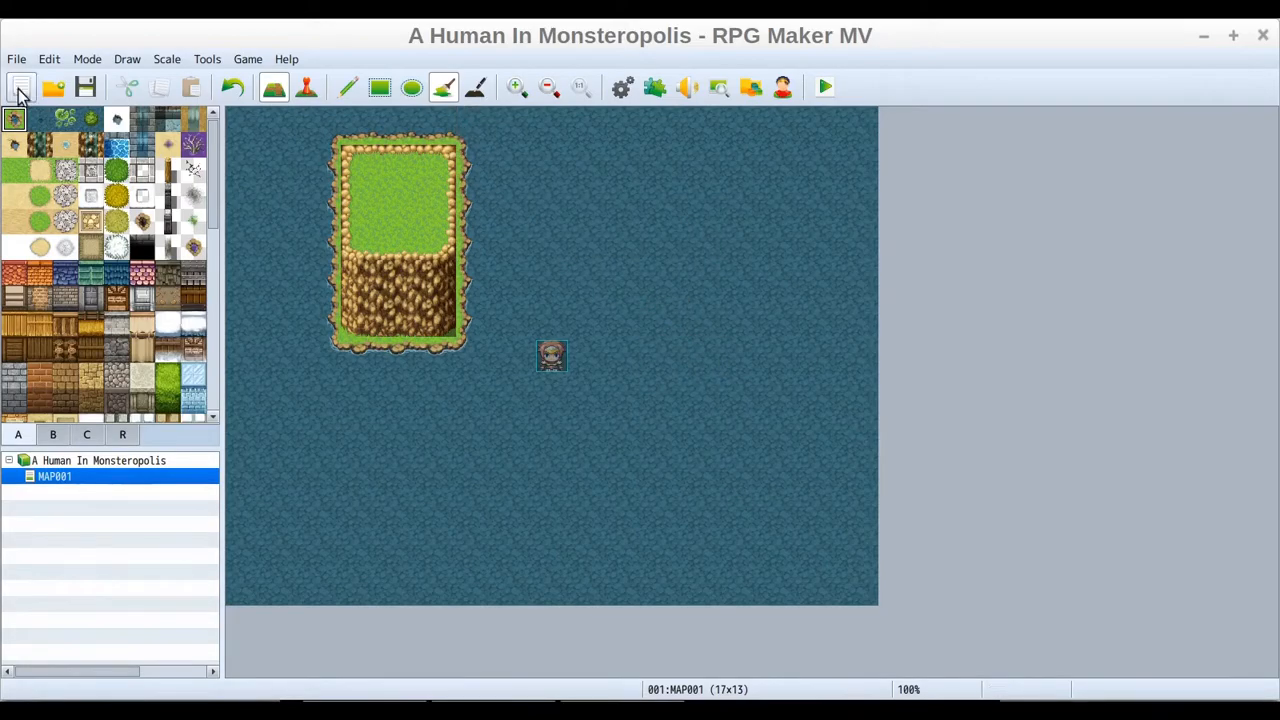
click(234, 89)
Paint an irregular meadow-edged pond with the Pencil, spanning map columns 12 to 16 and rows 1 to 7
click(348, 88)
click(743, 166)
mouse_move(705, 202)
mouse_down()
mouse_move(698, 283)
mouse_move(835, 363)
mouse_move(808, 330)
mouse_move(743, 317)
mouse_move(740, 240)
mouse_move(774, 163)
mouse_move(780, 233)
mouse_move(817, 280)
mouse_move(790, 292)
mouse_move(842, 333)
mouse_up()
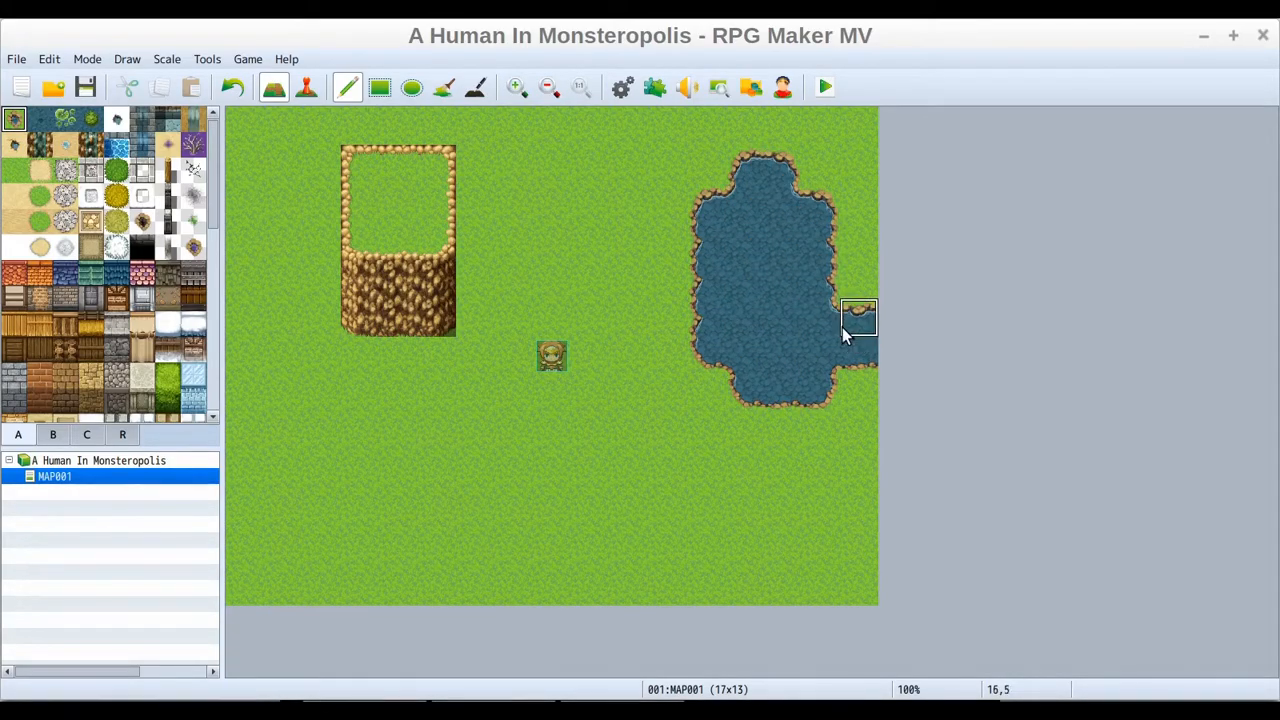
Flood-fill the pond with Dirt and undo the fill
click(15, 196)
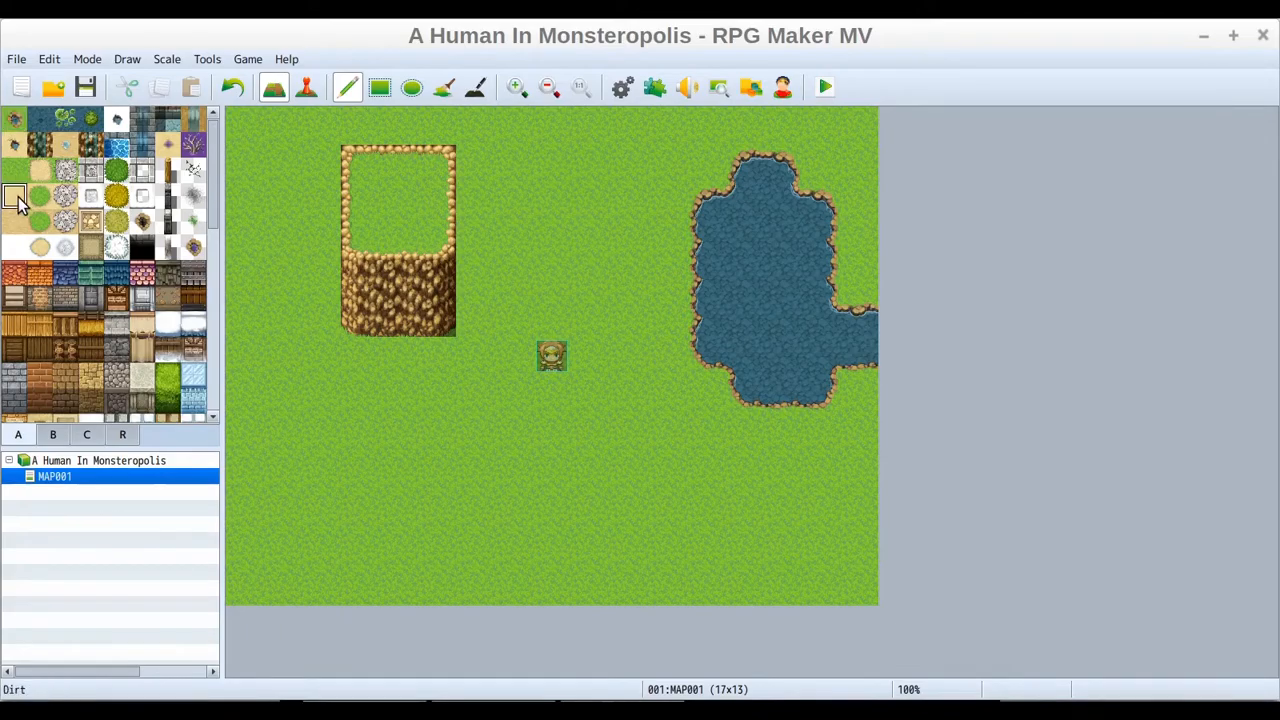
click(443, 88)
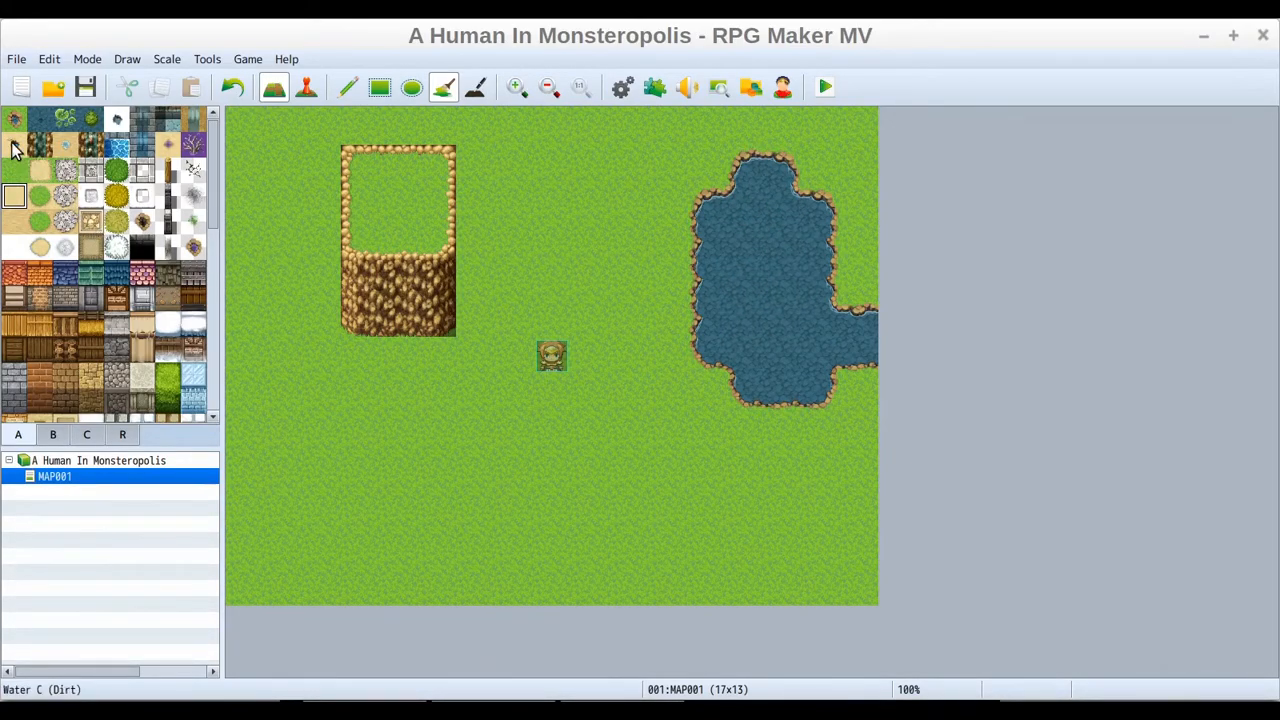
click(798, 257)
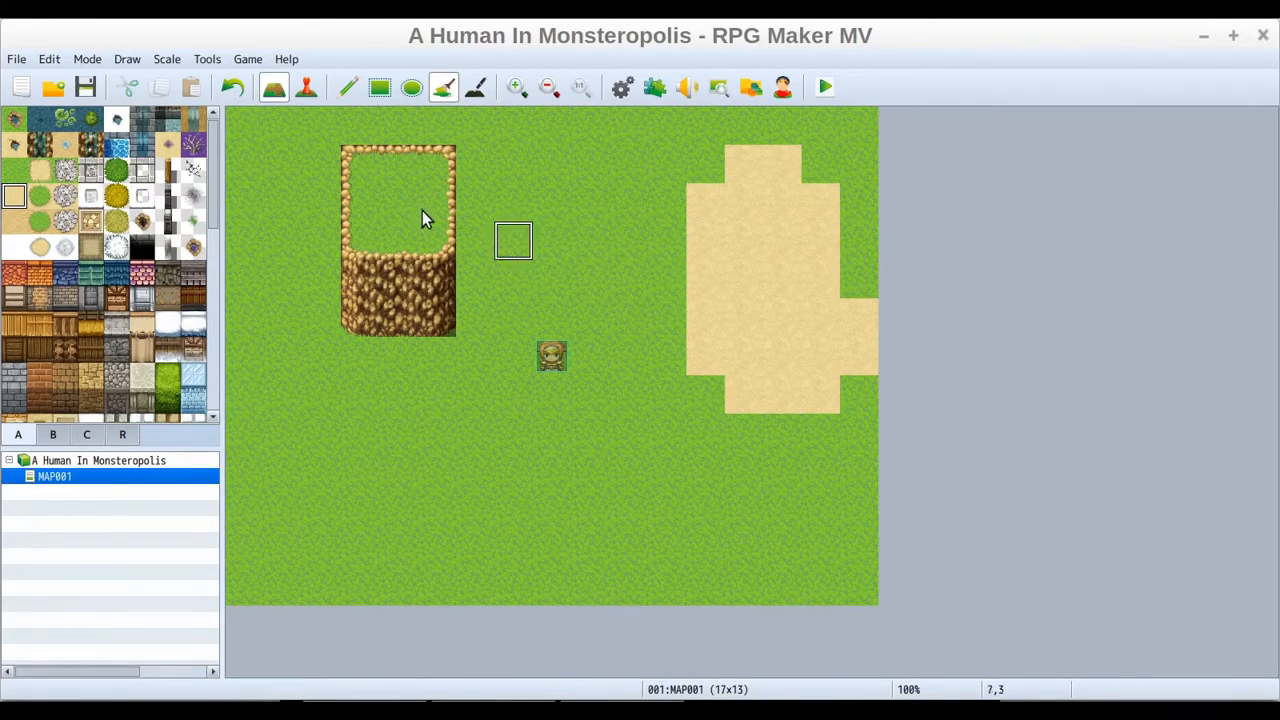
click(233, 88)
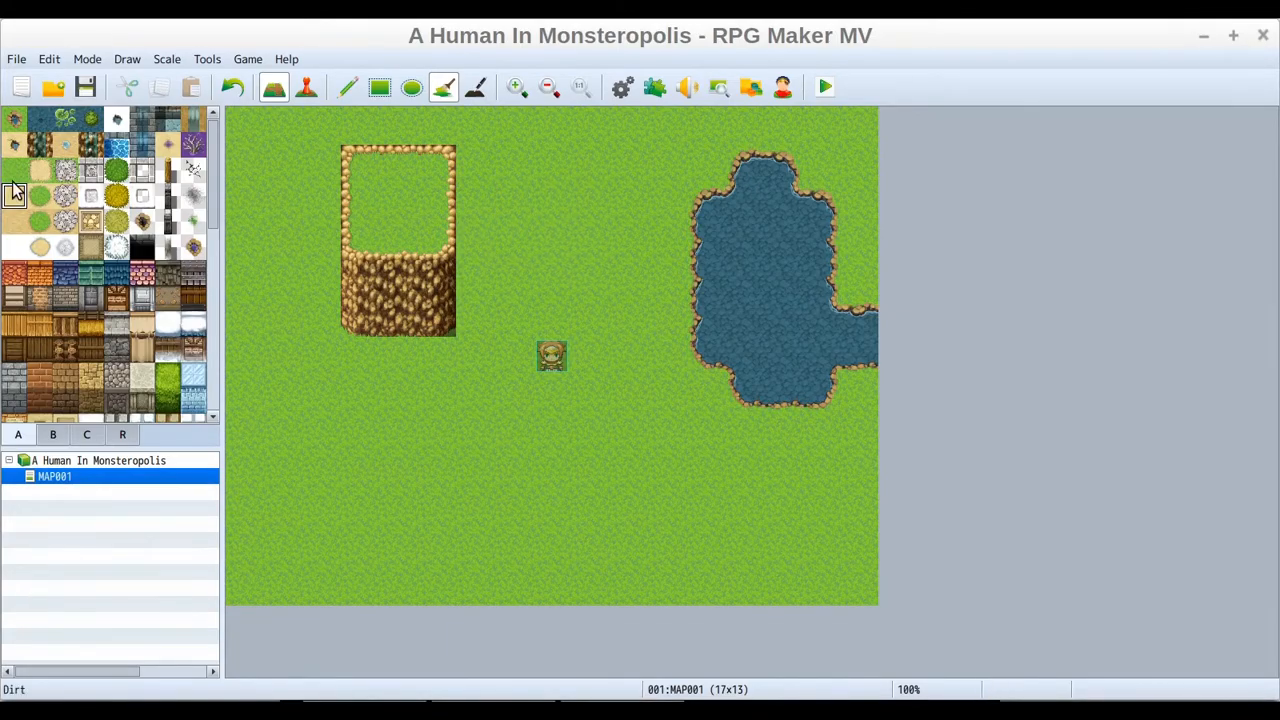
Flood-fill the grass surrounding the raised block and the pond with Dirt
click(571, 192)
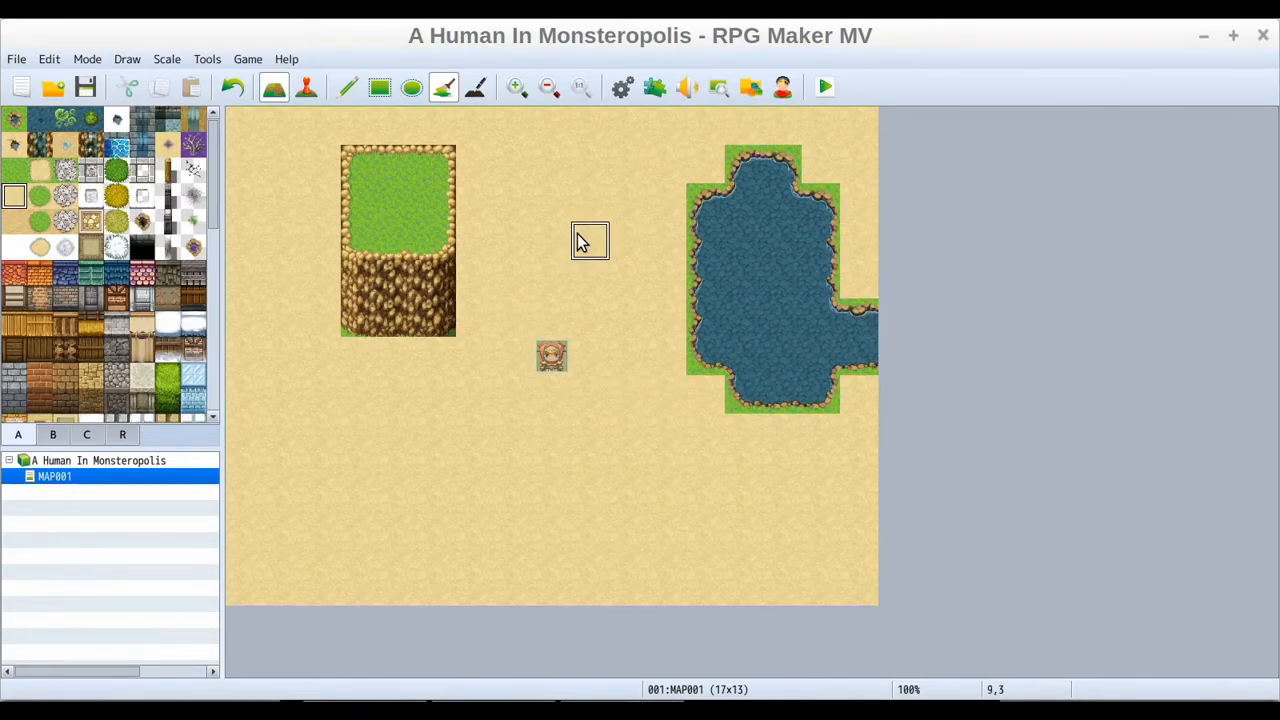
Undo the Dirt fill and the painted pond, and choose the Meadow ground tile
click(239, 84)
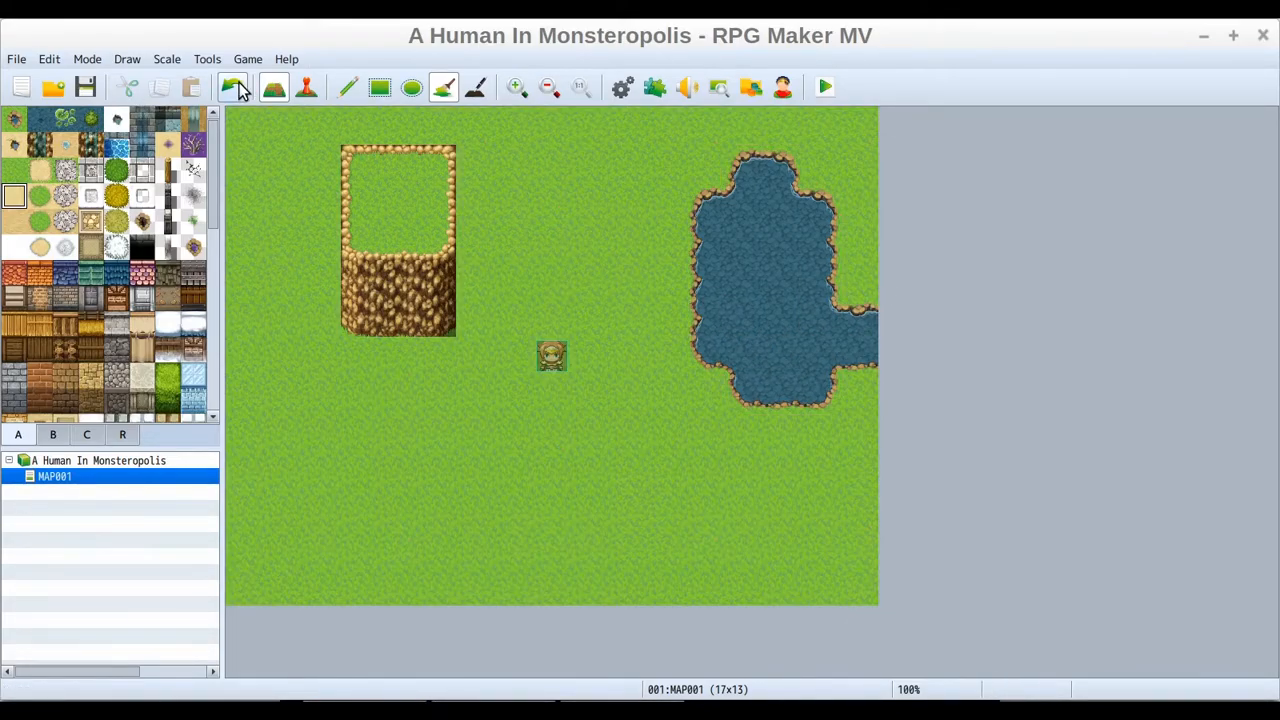
click(236, 87)
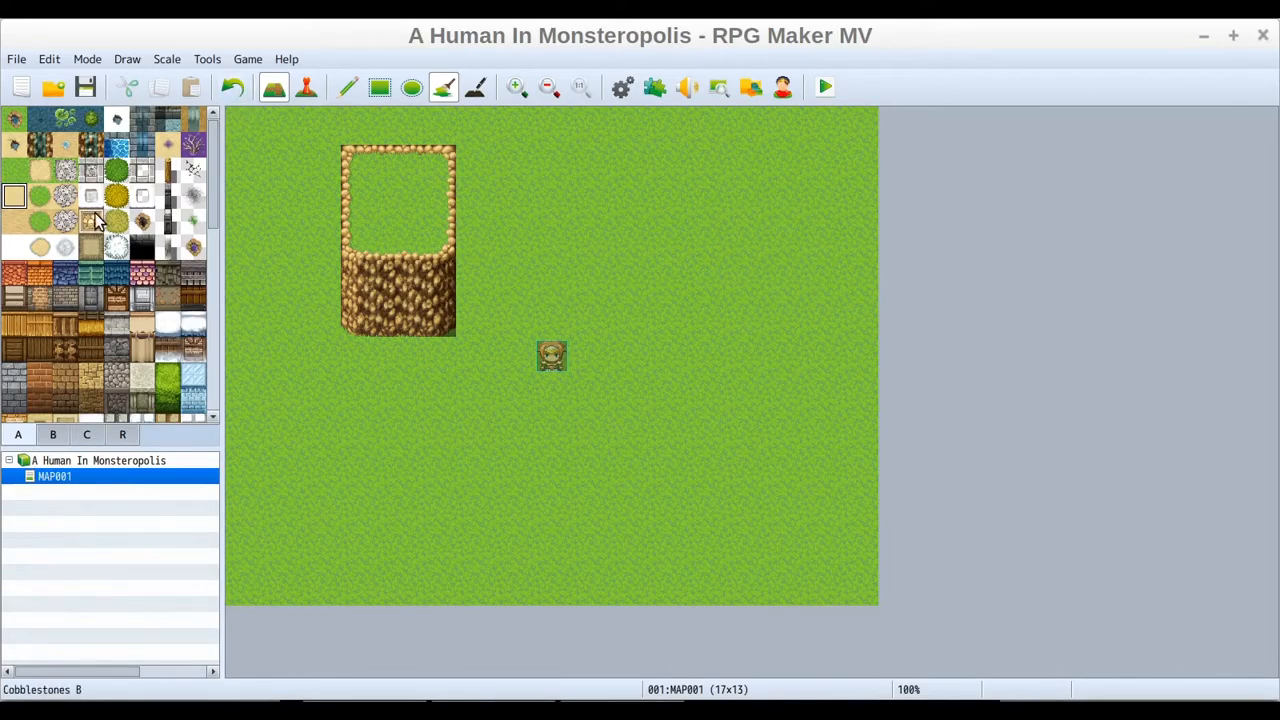
click(13, 170)
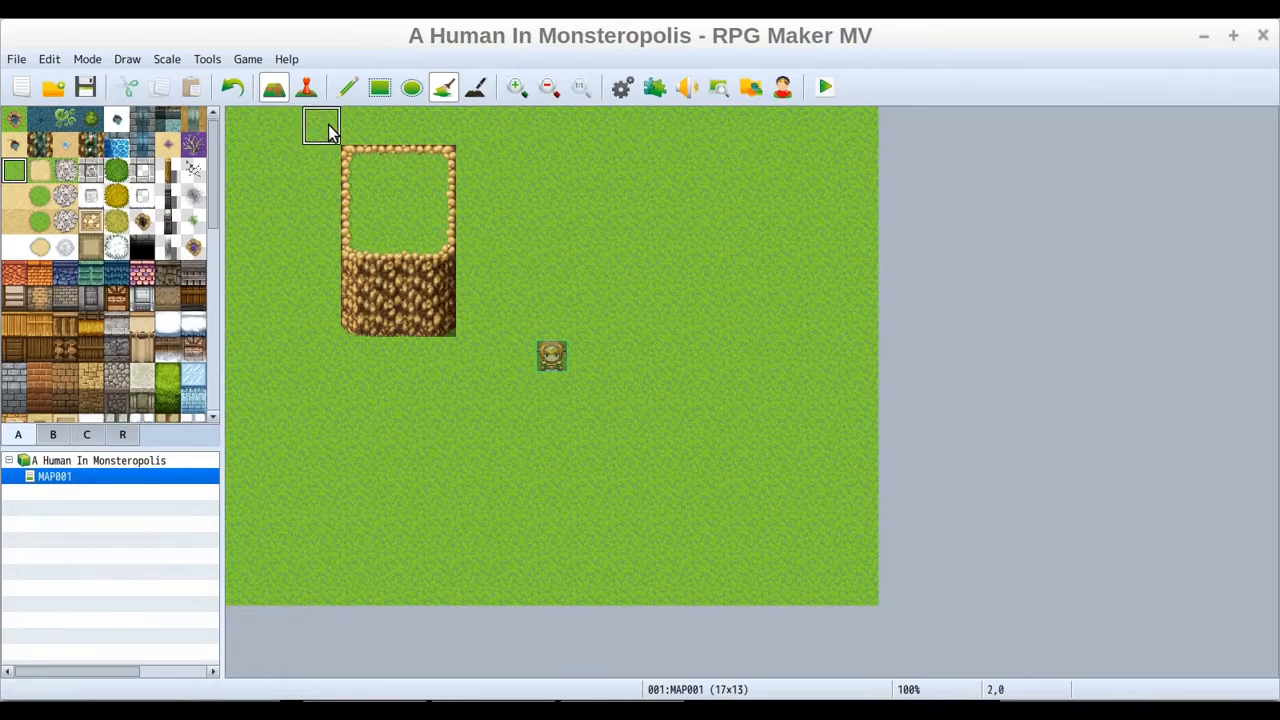
Add a half-tile shadow beside the raised block with the Shadow Pen and erase it again
click(478, 95)
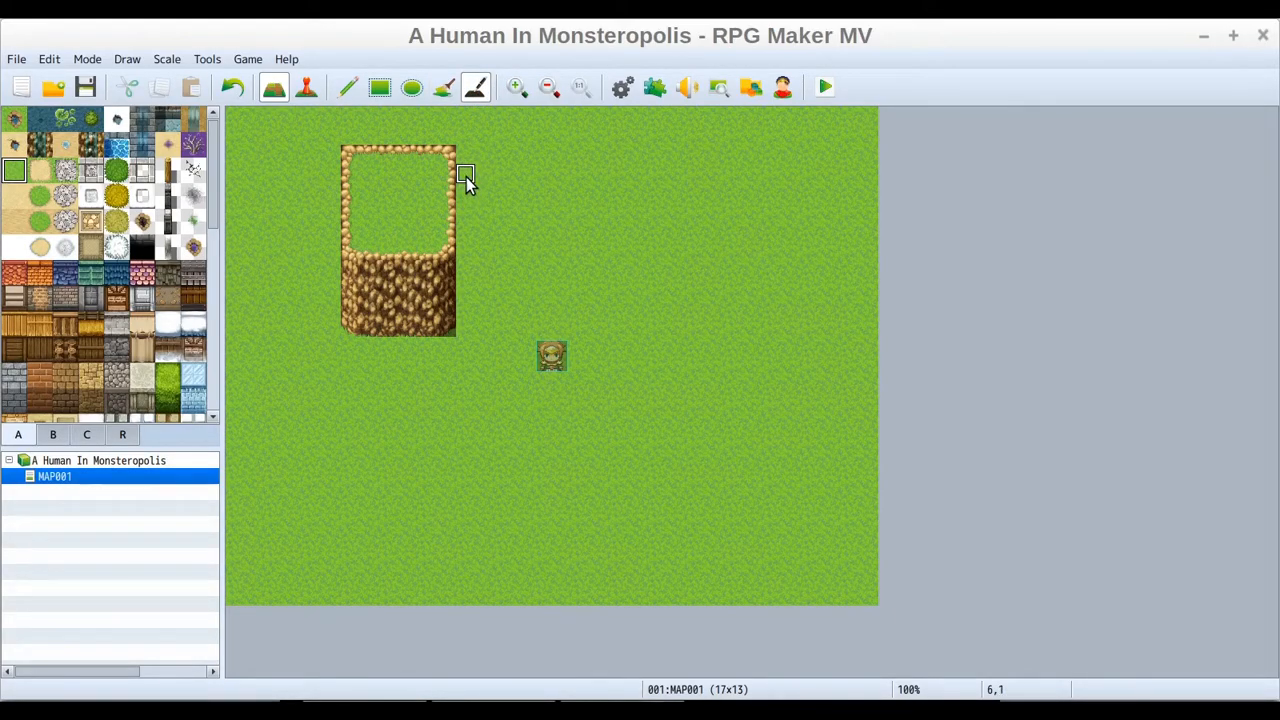
drag(466, 178, 468, 253)
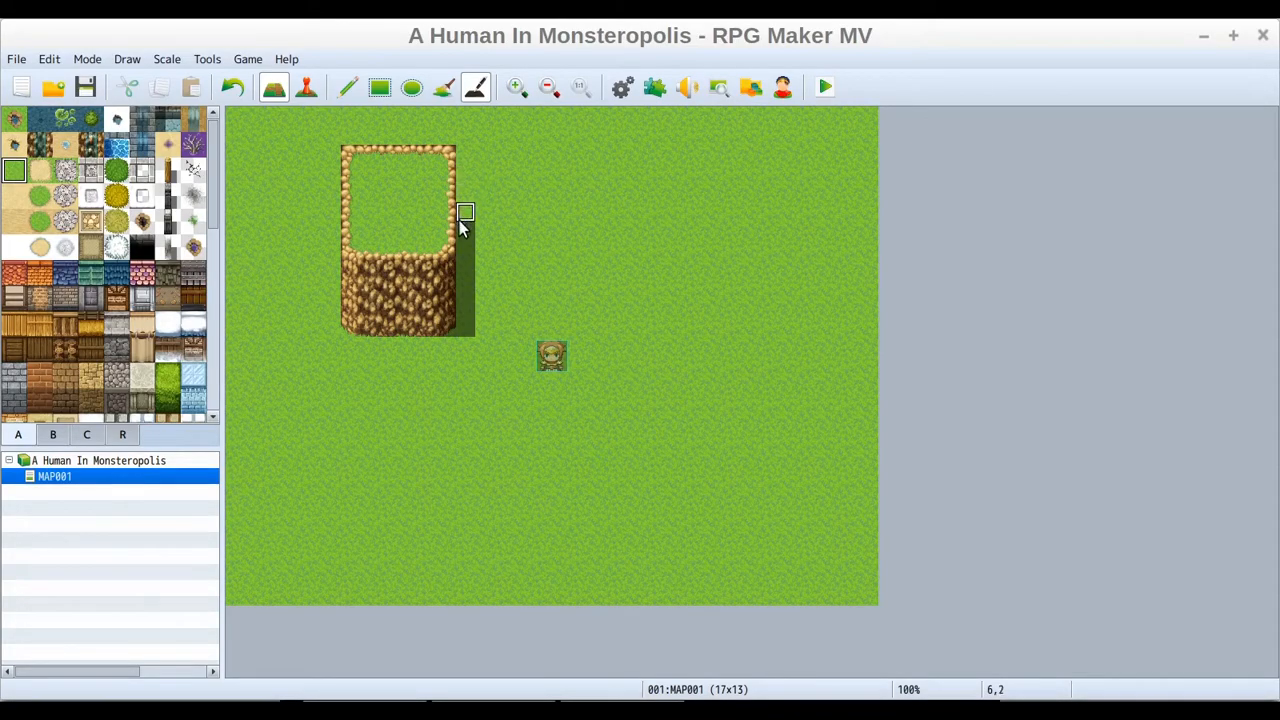
drag(465, 300, 465, 337)
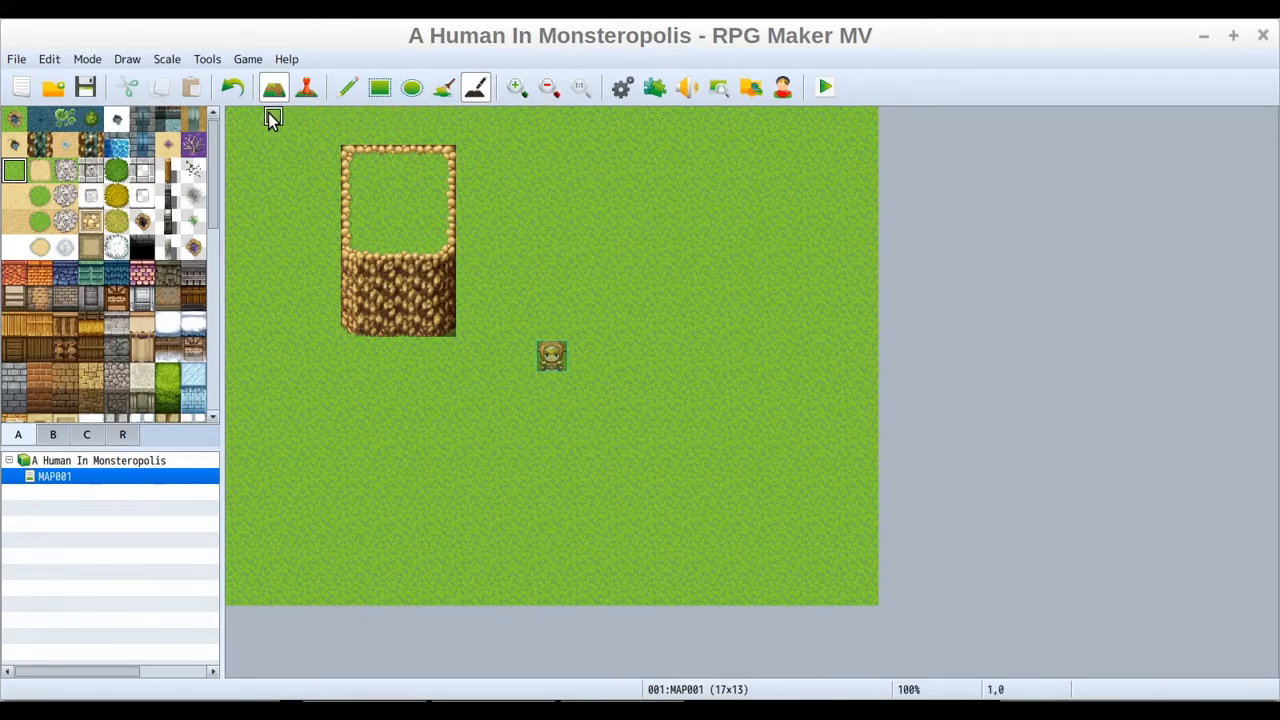
Cover the raised block with Meadow using the Rectangle tool, spanning columns 2 to 6 and rows 0 to 6, and switch back to the Pencil
click(348, 88)
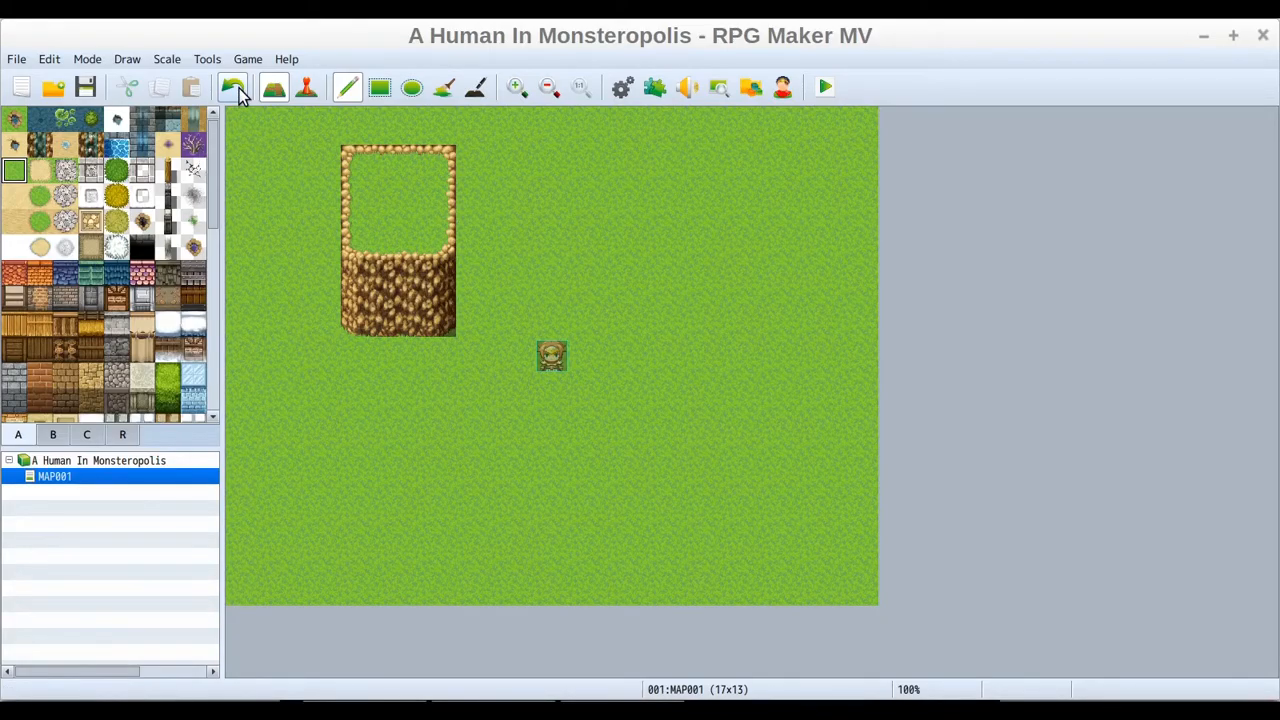
click(379, 88)
drag(311, 140, 475, 367)
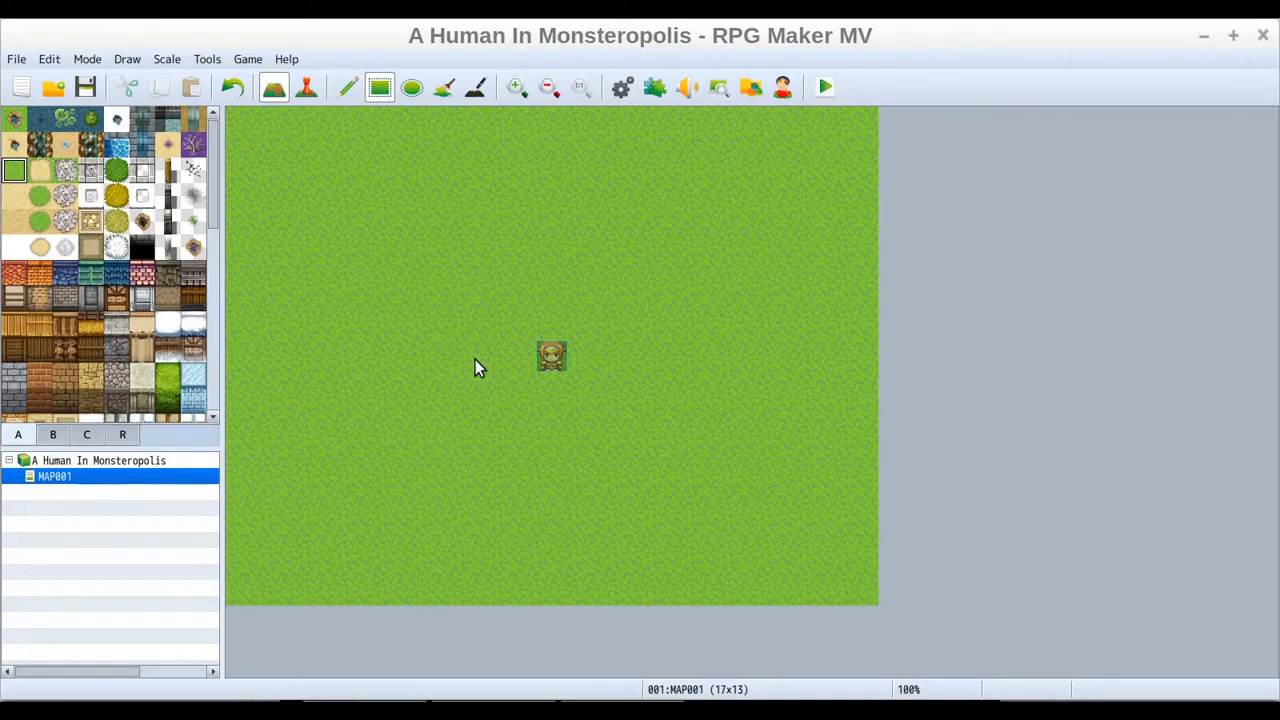
click(347, 88)
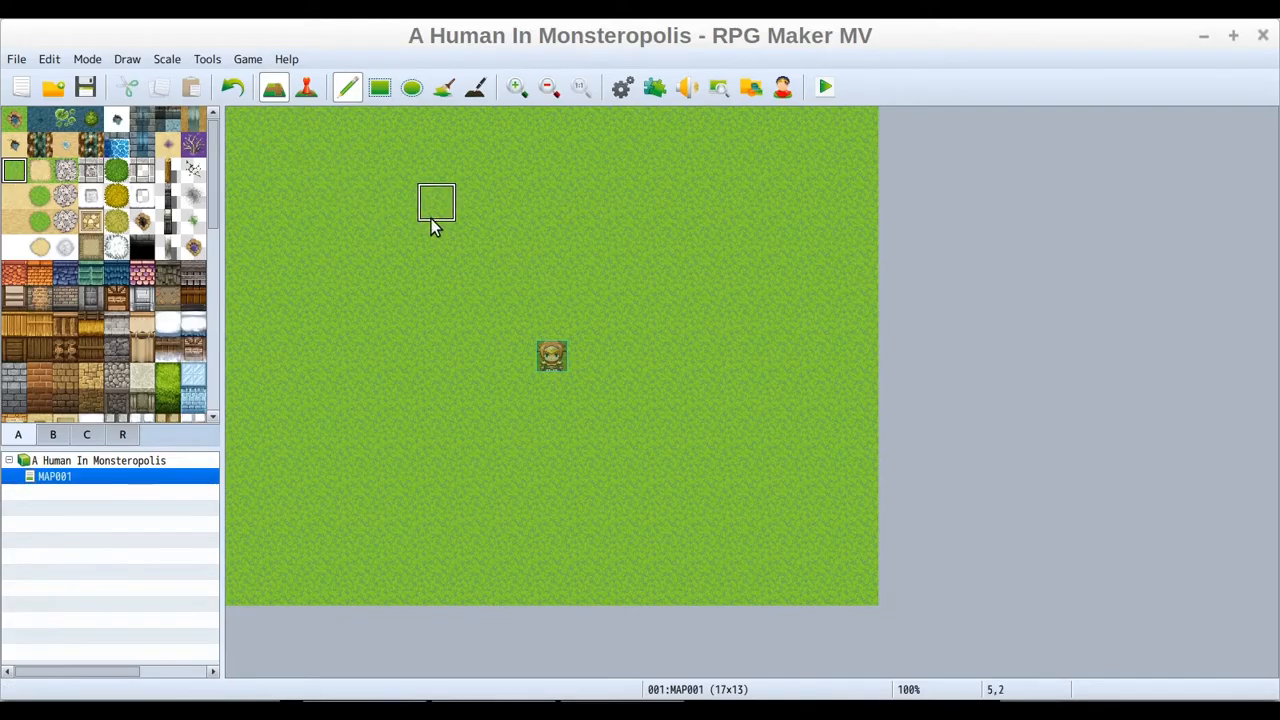
Paint a plain Dirt strip across map columns 1 to 9 and rows 2 to 3 with the Pencil
click(14, 198)
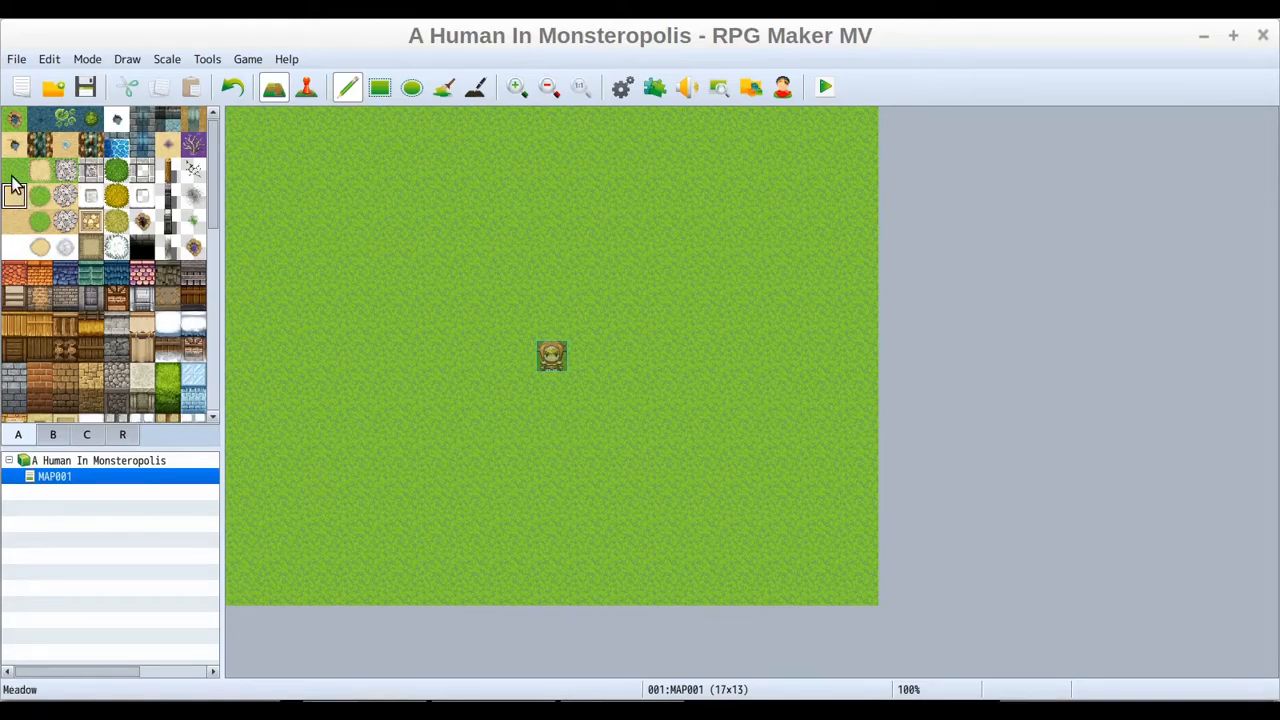
click(16, 120)
click(39, 172)
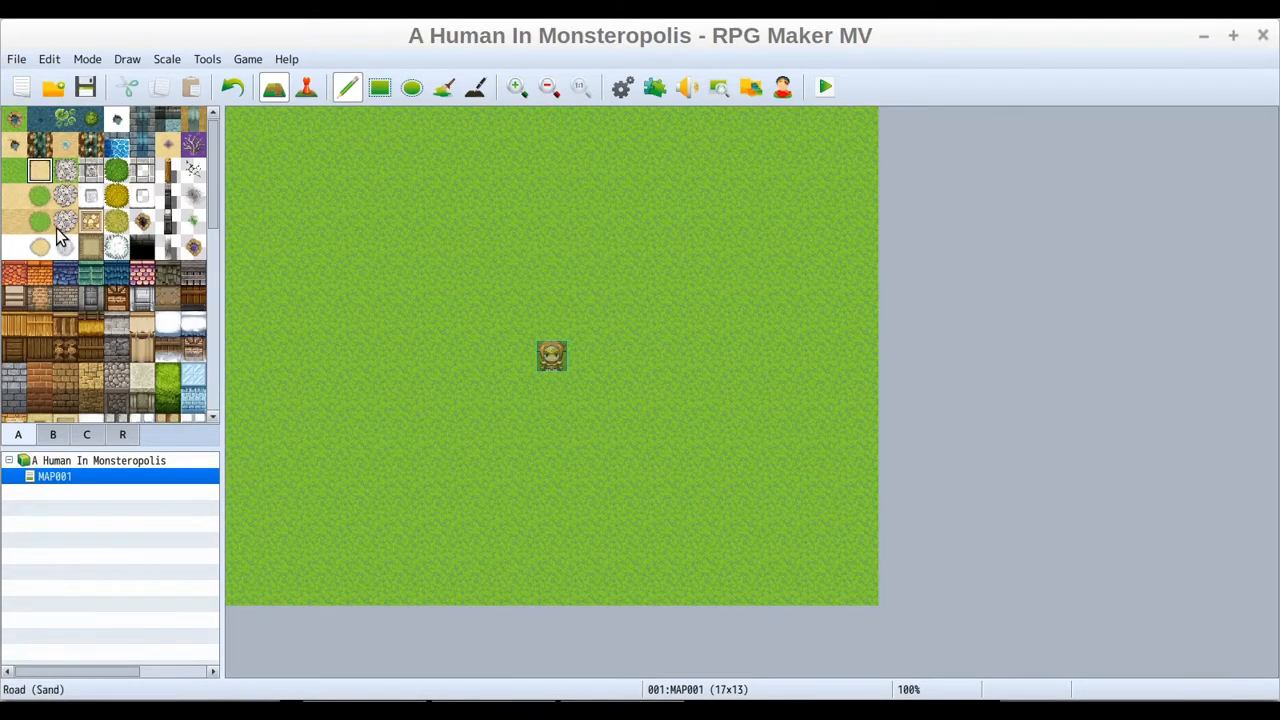
click(45, 199)
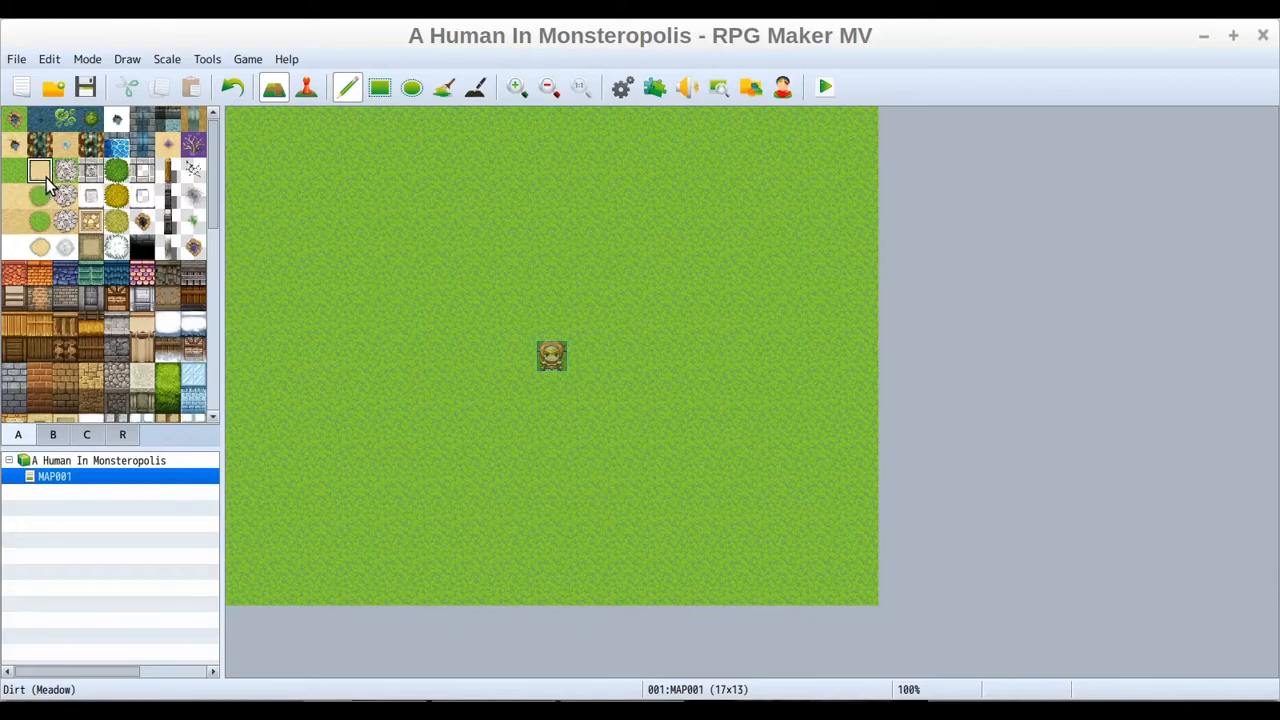
click(13, 197)
mouse_move(283, 240)
mouse_down()
mouse_move(563, 241)
mouse_move(420, 220)
mouse_move(294, 229)
mouse_up()
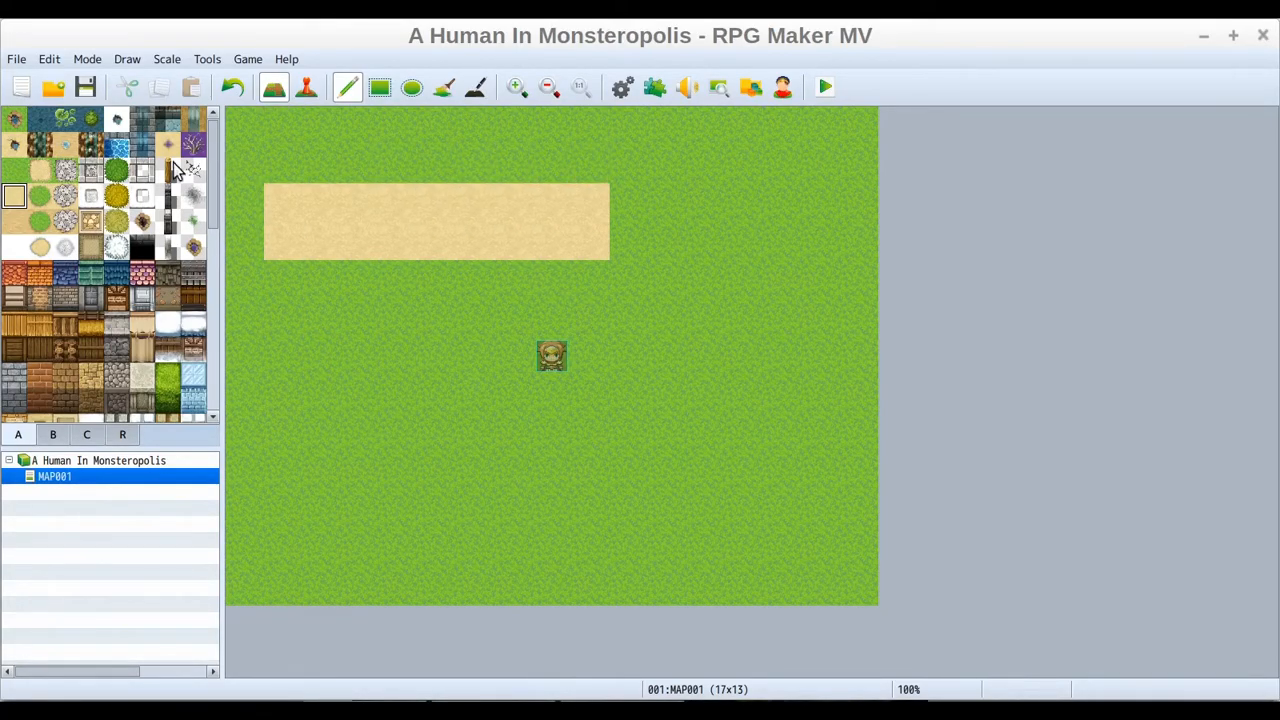
Paint Dirt (Meadow) strips over columns 12 to 13, rows 2 to 9, and over columns 1 to 9 of row 1
click(43, 178)
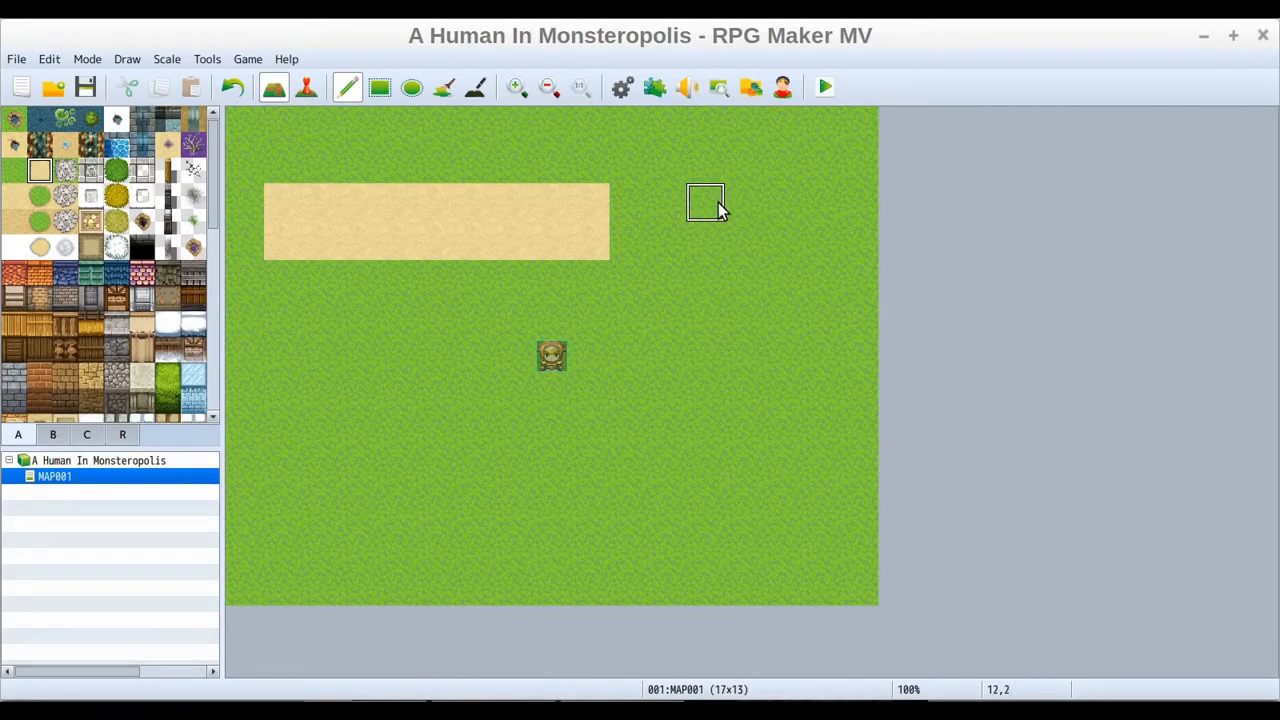
drag(716, 284, 707, 462)
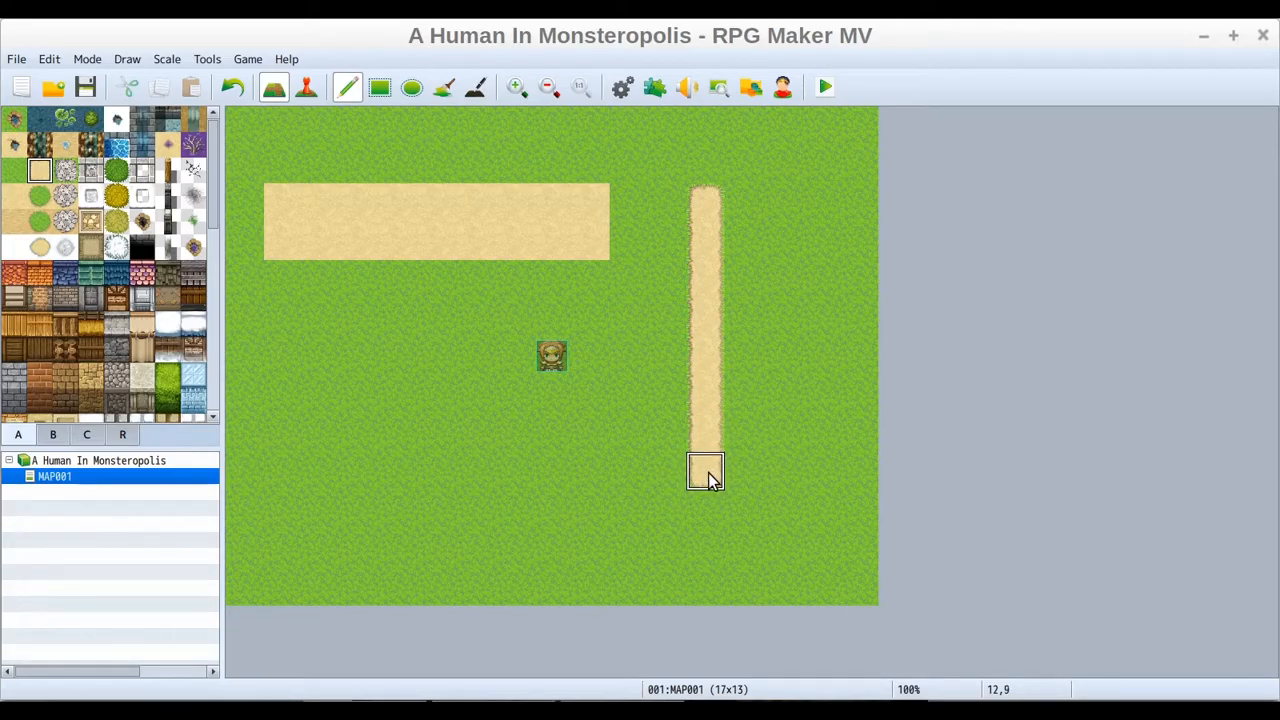
mouse_move(736, 398)
mouse_down()
mouse_move(749, 314)
mouse_move(742, 200)
mouse_up()
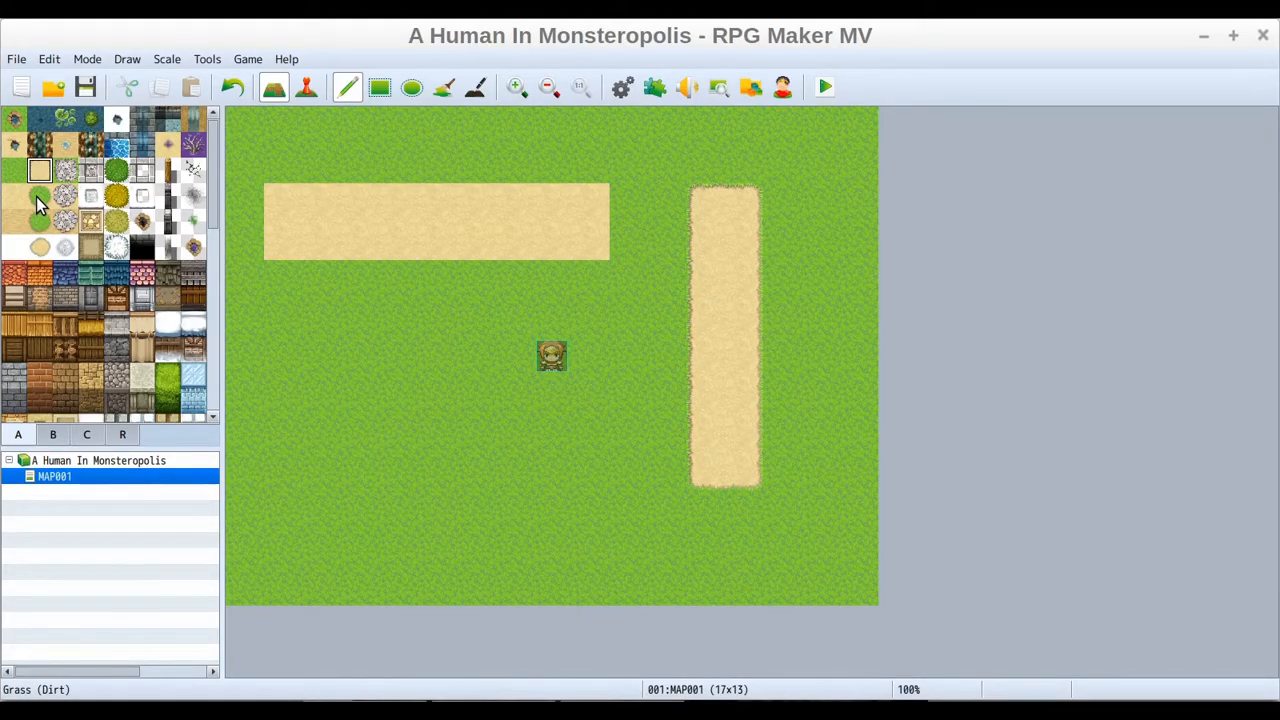
drag(271, 168, 590, 158)
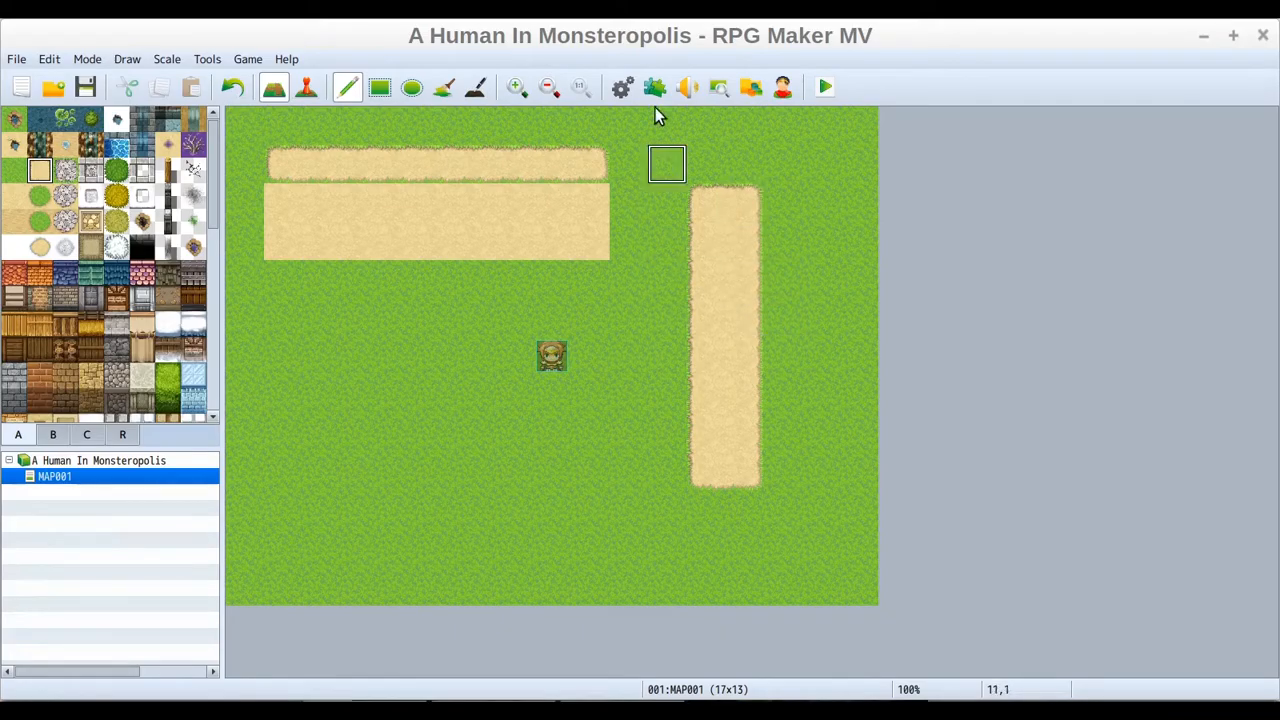
Undo both Dirt (Meadow) strips and the plain Dirt strip
click(231, 88)
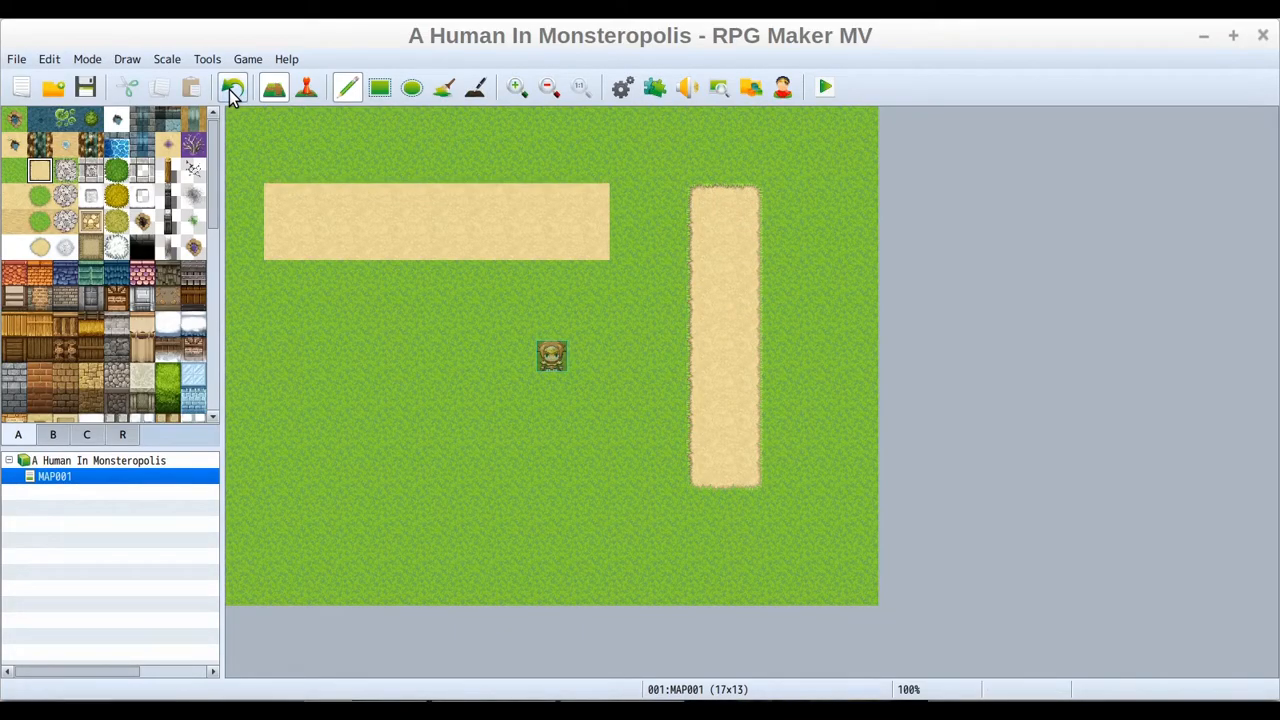
click(229, 89)
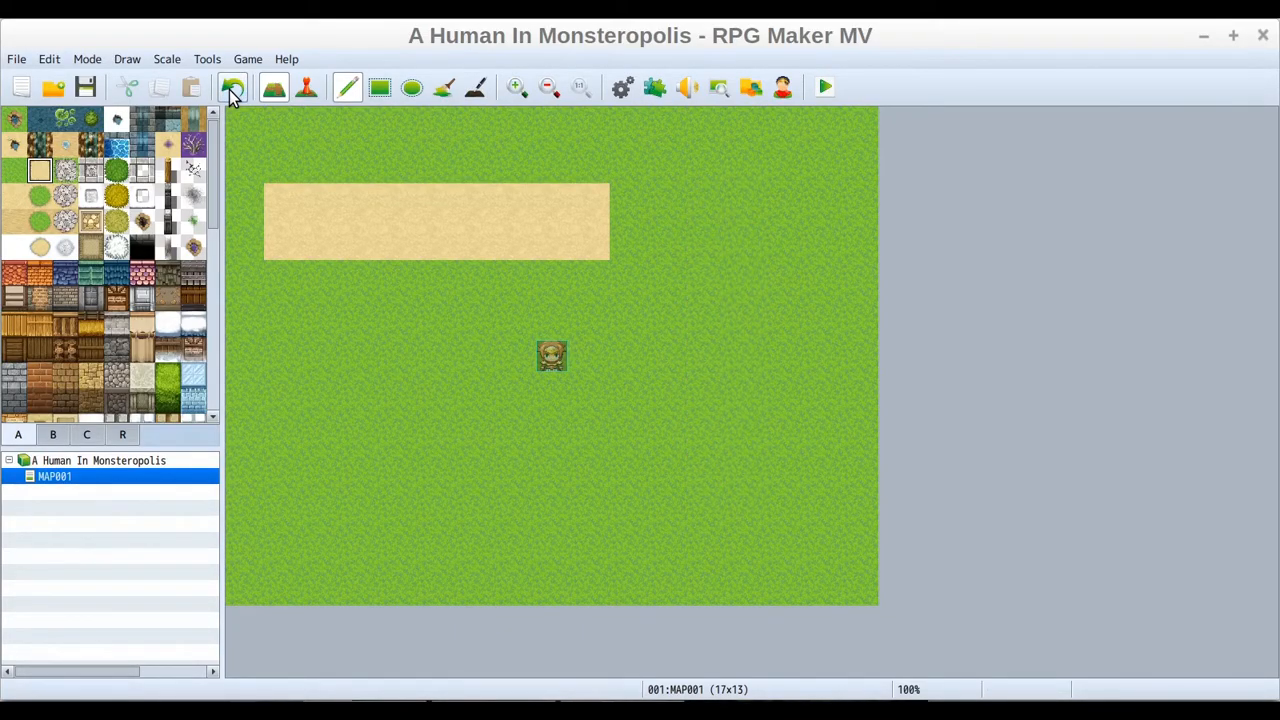
click(229, 89)
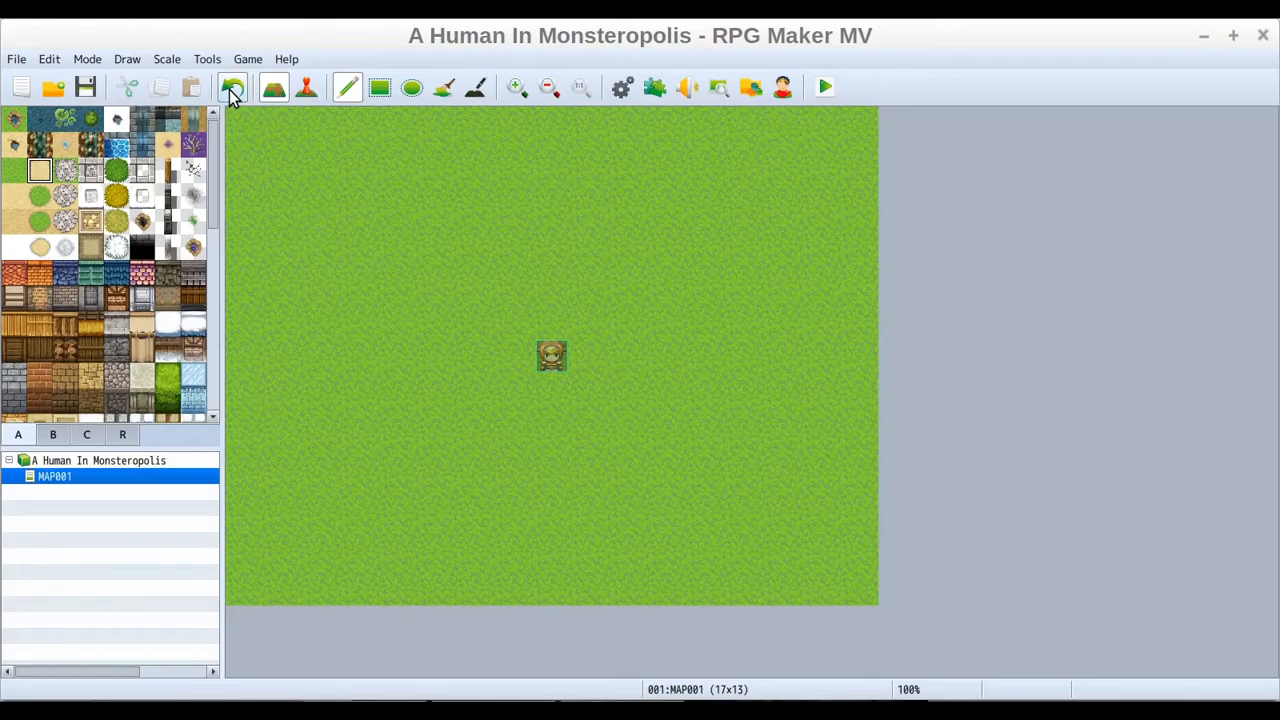
Paint a large irregular Dirt area spanning map columns 2 to 14 and rows 0 to 5
click(14, 195)
mouse_move(320, 178)
mouse_down()
mouse_move(686, 160)
mouse_move(666, 177)
mouse_move(403, 132)
mouse_move(511, 111)
mouse_move(319, 219)
mouse_move(463, 251)
mouse_up()
mouse_move(572, 278)
mouse_down()
mouse_move(780, 317)
mouse_move(783, 126)
mouse_move(711, 137)
mouse_move(724, 284)
mouse_up()
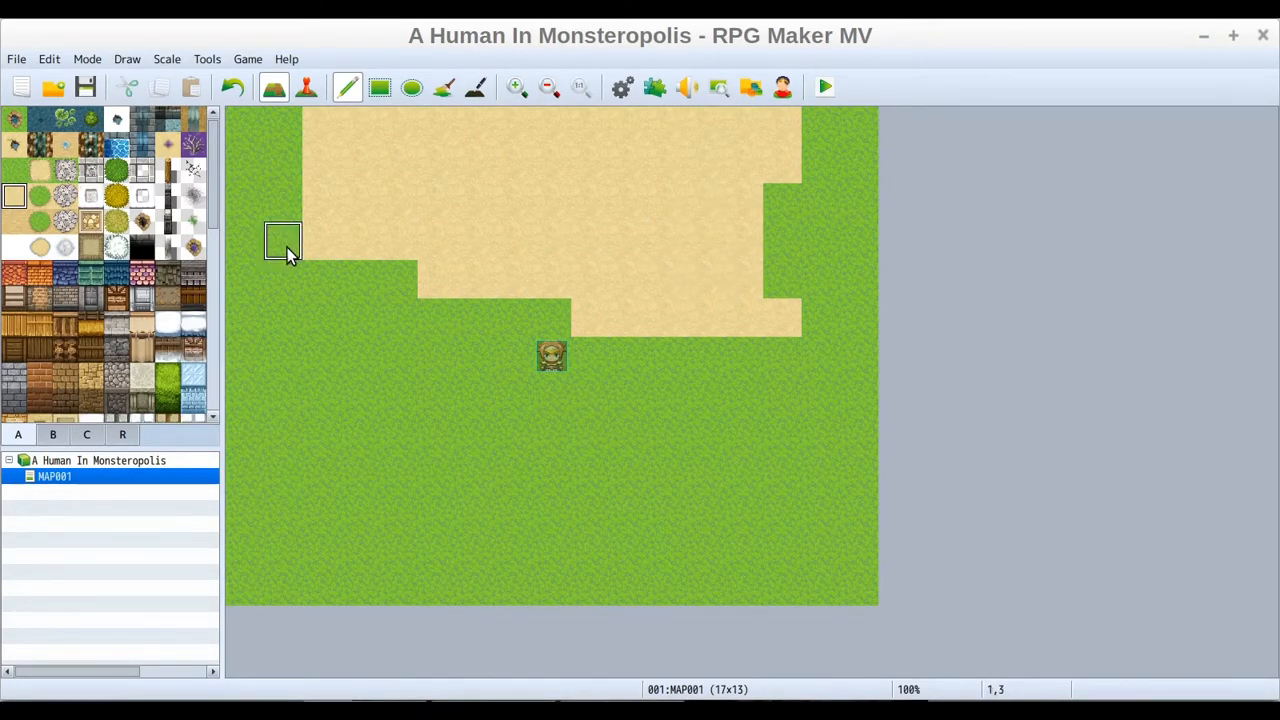
Paint a Grass (Dirt) patch inside the Dirt area, spanning columns 3 to 7 and rows 1 to 2
click(40, 198)
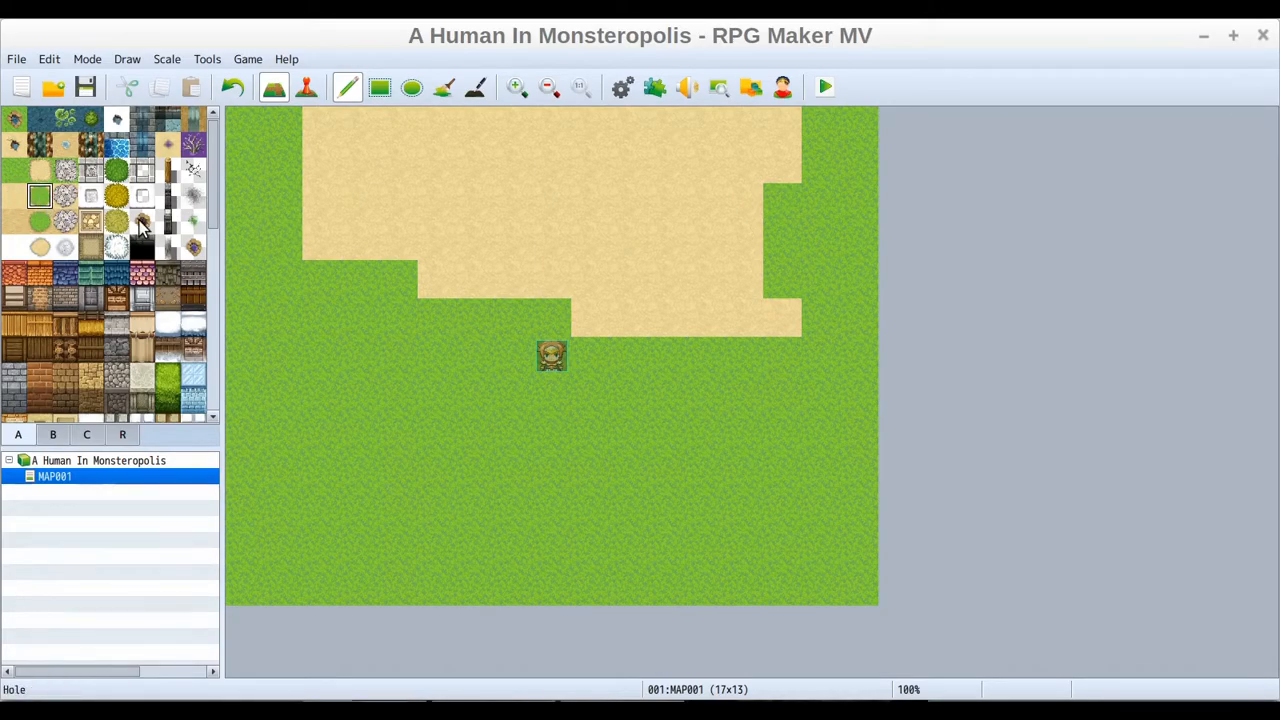
click(376, 163)
mouse_move(378, 163)
mouse_down()
mouse_move(449, 160)
mouse_move(500, 177)
mouse_move(480, 200)
mouse_move(386, 203)
mouse_up()
Undo the Grass (Dirt) patch and the large Dirt area
click(16, 171)
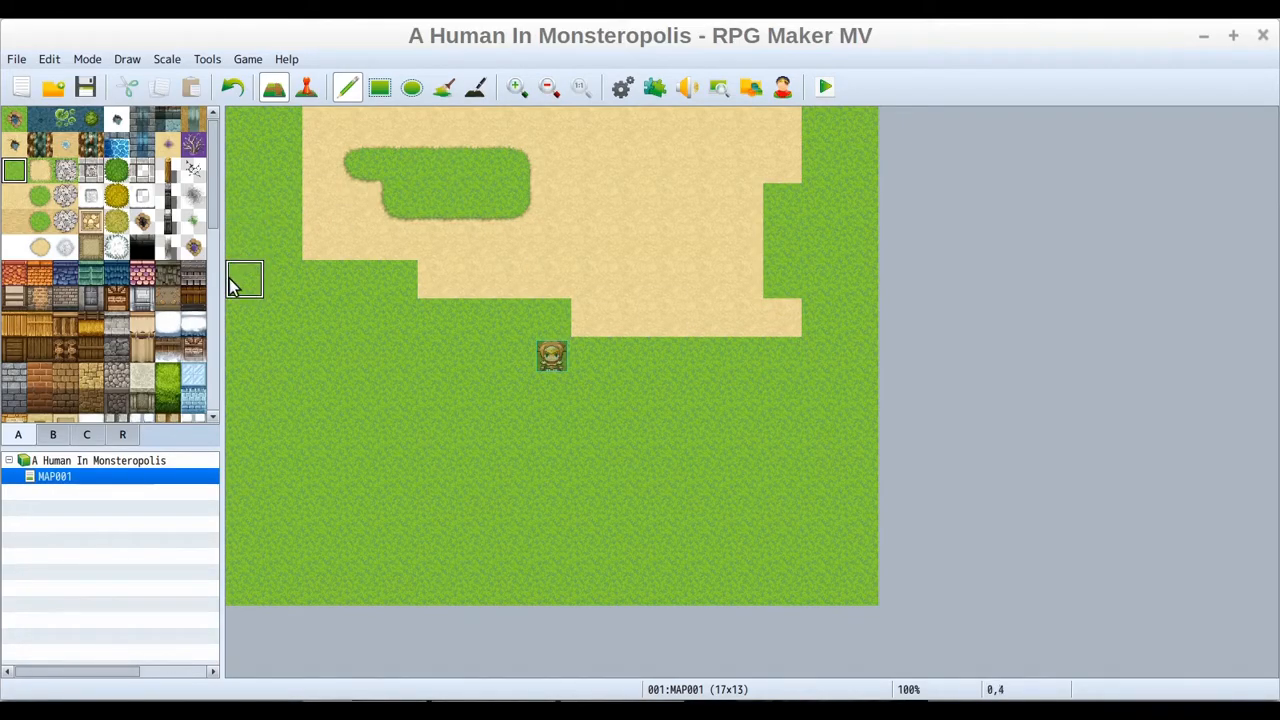
click(37, 206)
click(230, 89)
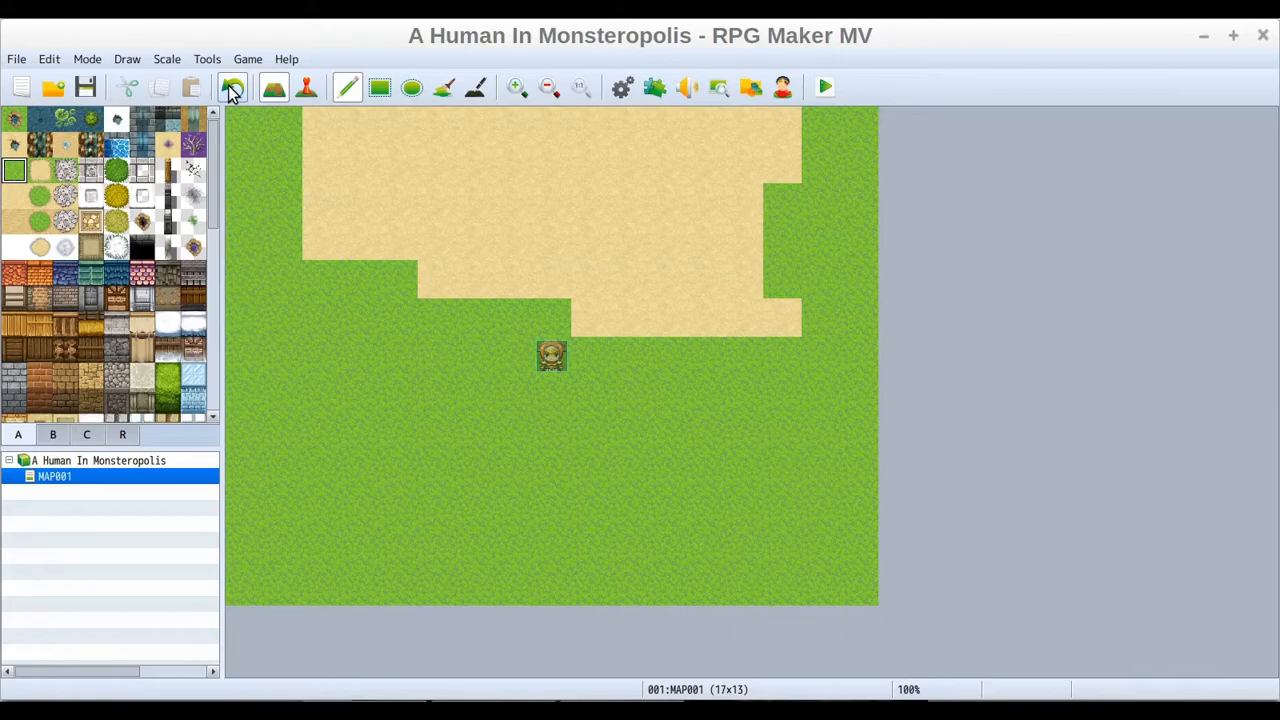
click(230, 88)
Paint patches of the meadow-edged stone road tile along map rows 3 and 4, between columns 1 and 14
click(66, 171)
mouse_move(371, 245)
mouse_down()
mouse_move(549, 245)
mouse_move(528, 271)
mouse_move(360, 274)
mouse_up()
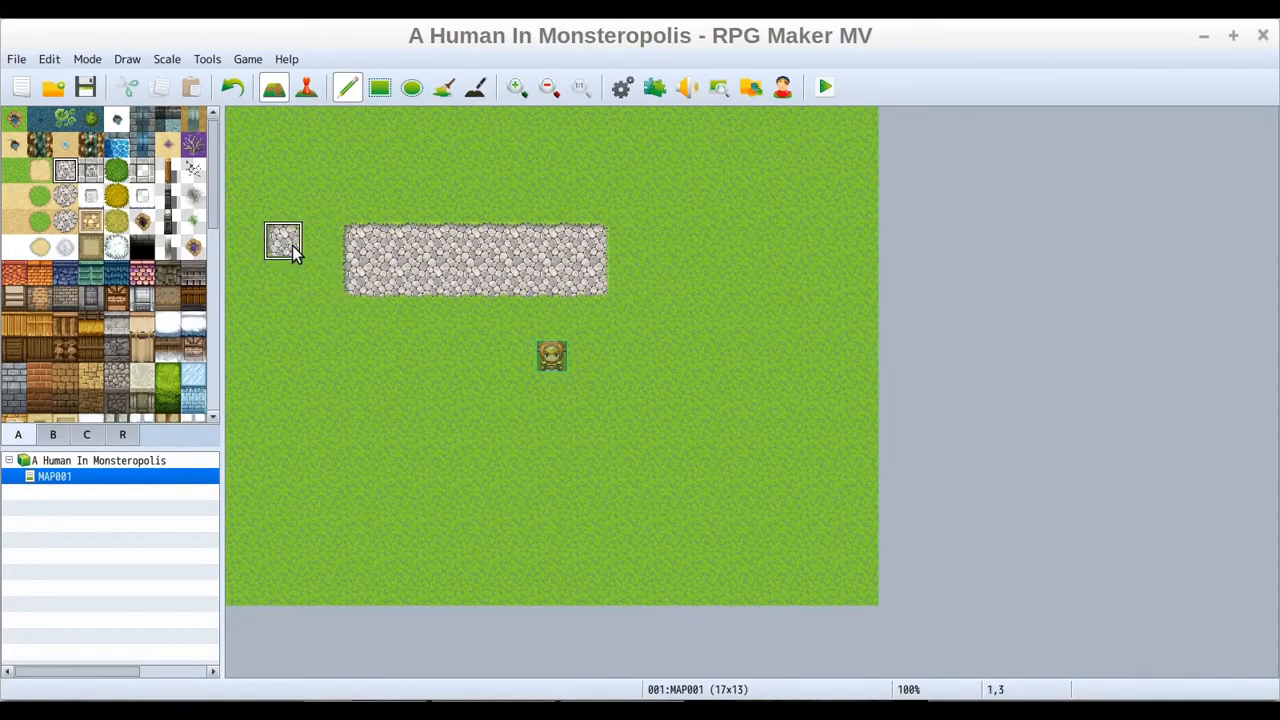
mouse_move(632, 250)
mouse_down()
mouse_move(715, 276)
mouse_move(783, 250)
mouse_move(783, 277)
mouse_up()
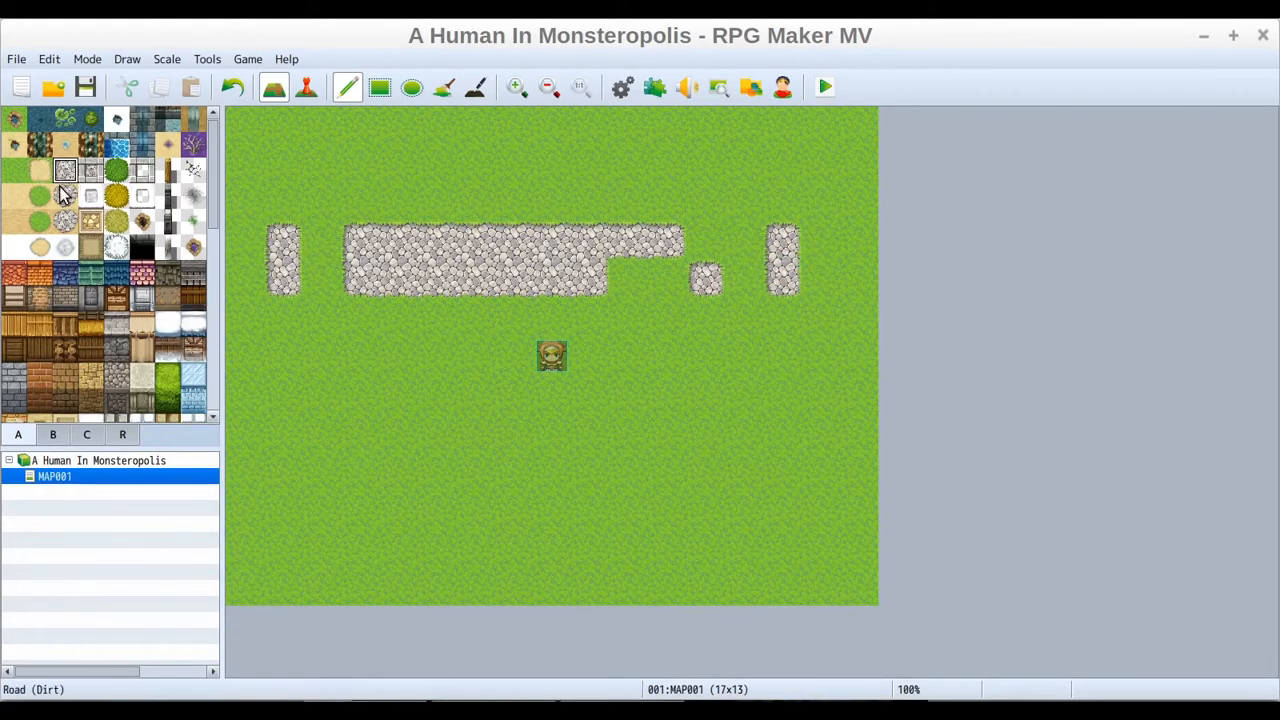
Paint an irregular snow area across columns 3 to 7 and rows 5 to 10, and add snow-edged dirt patches inside it
click(18, 250)
mouse_move(357, 386)
mouse_down()
mouse_move(423, 457)
mouse_move(441, 357)
mouse_move(451, 449)
mouse_move(407, 493)
mouse_up()
click(40, 247)
drag(398, 395, 420, 438)
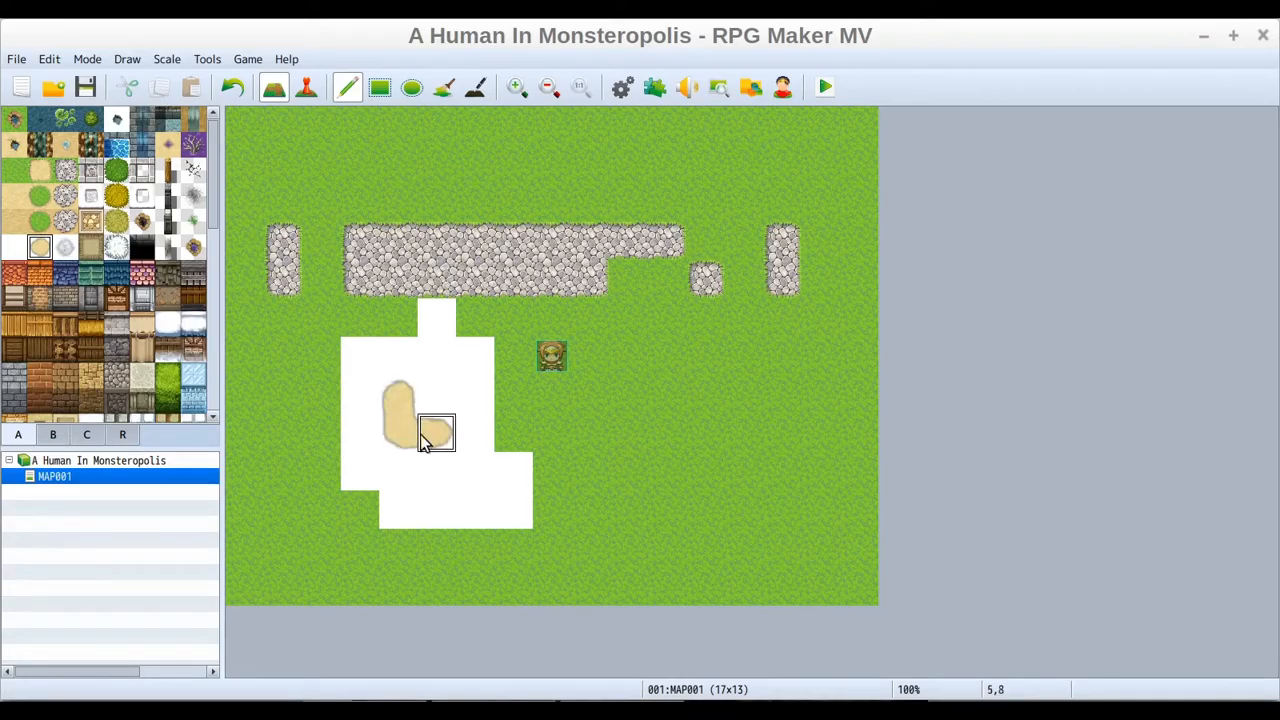
click(470, 477)
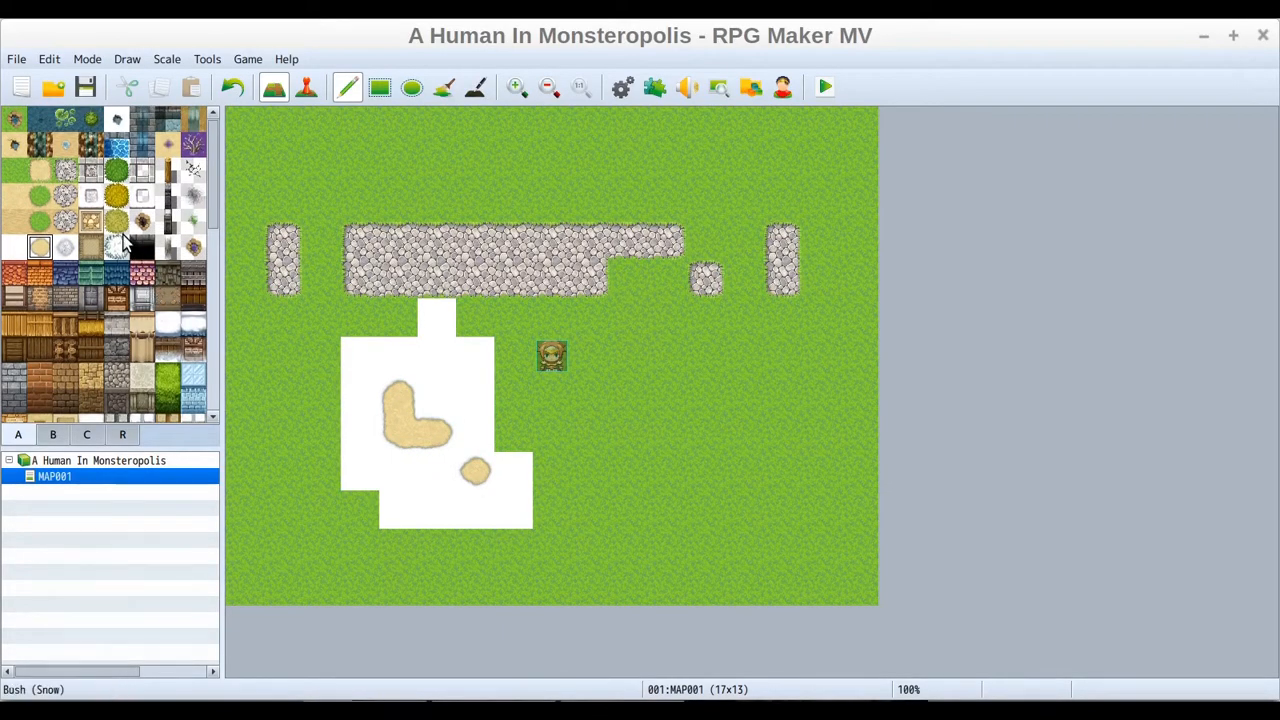
Browse the remaining tiles of tileset page A and select the plain meadow tile among the non-blending ground tiles
scroll(123, 240, down, 6)
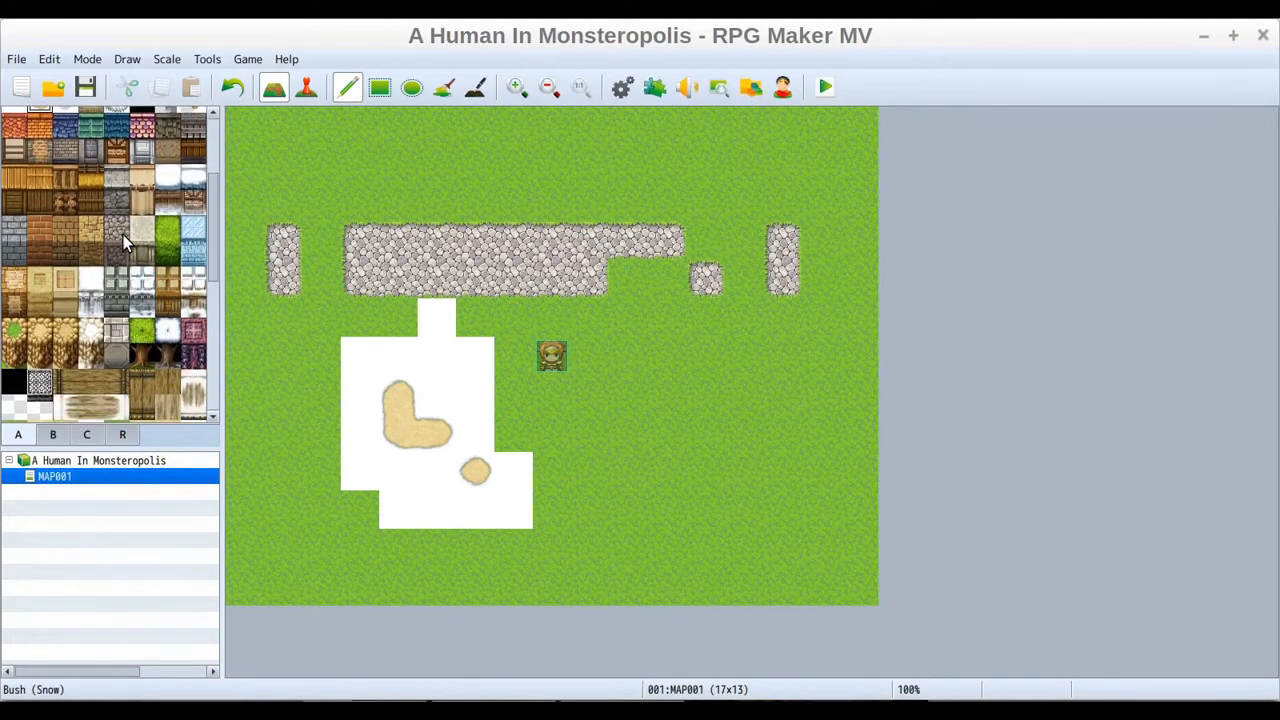
scroll(123, 240, down, 4)
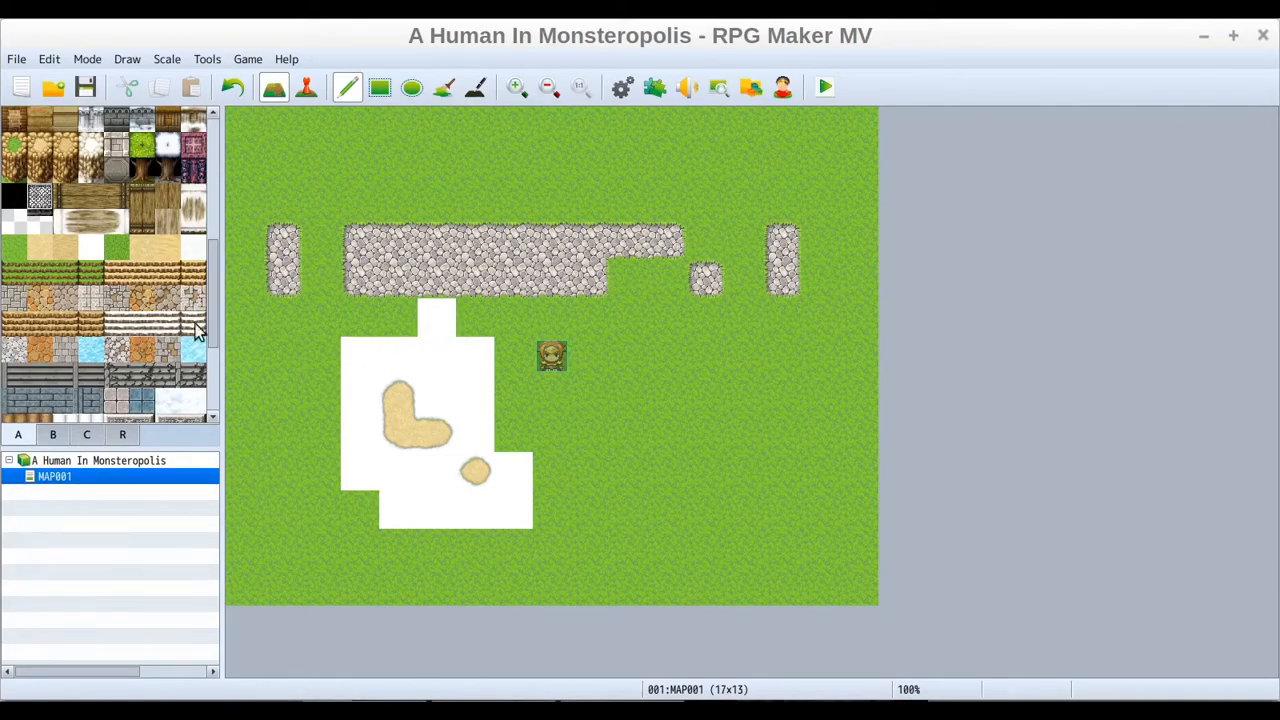
click(13, 250)
scroll(75, 264, up, 3)
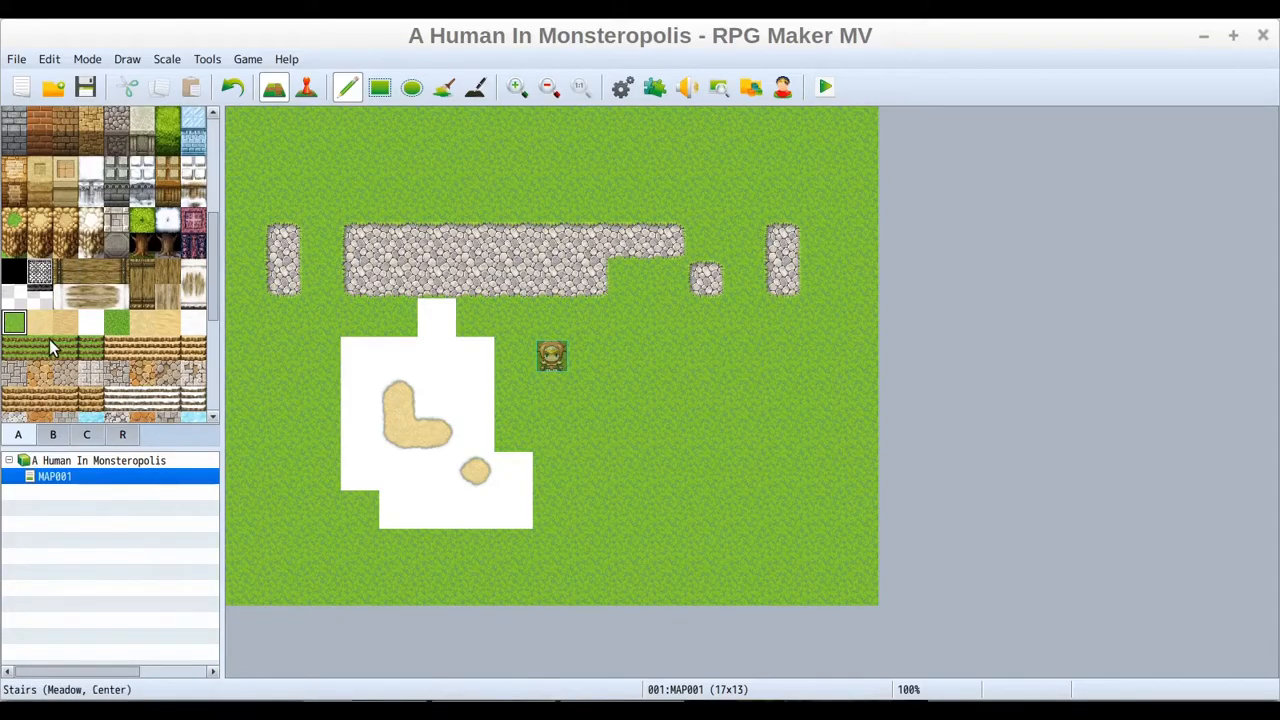
scroll(22, 305, up, 9)
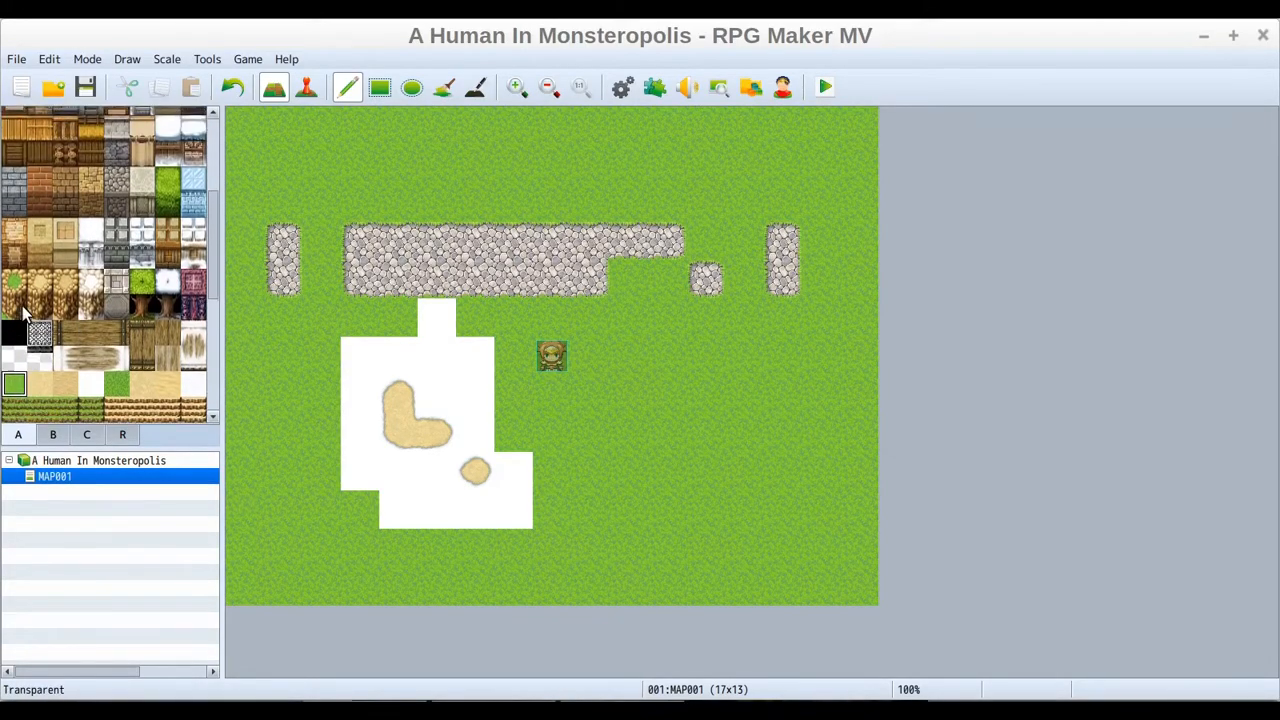
scroll(24, 155, down, 7)
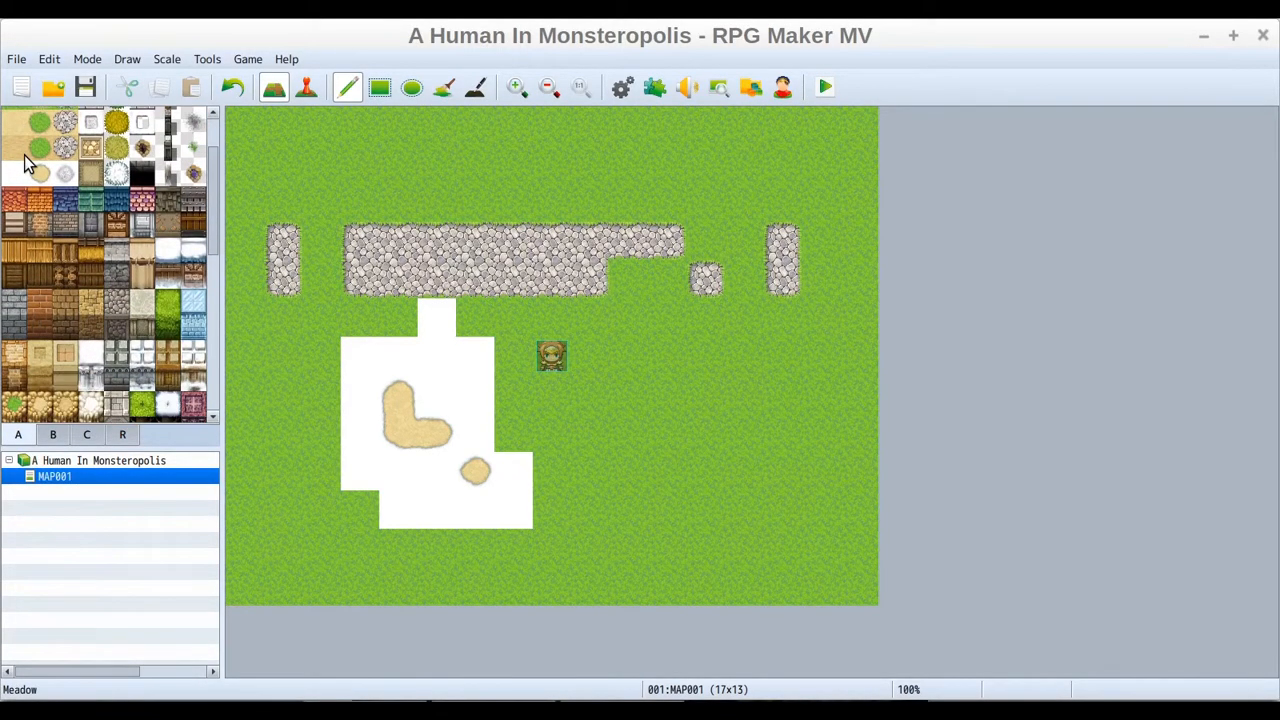
scroll(25, 155, down, 1)
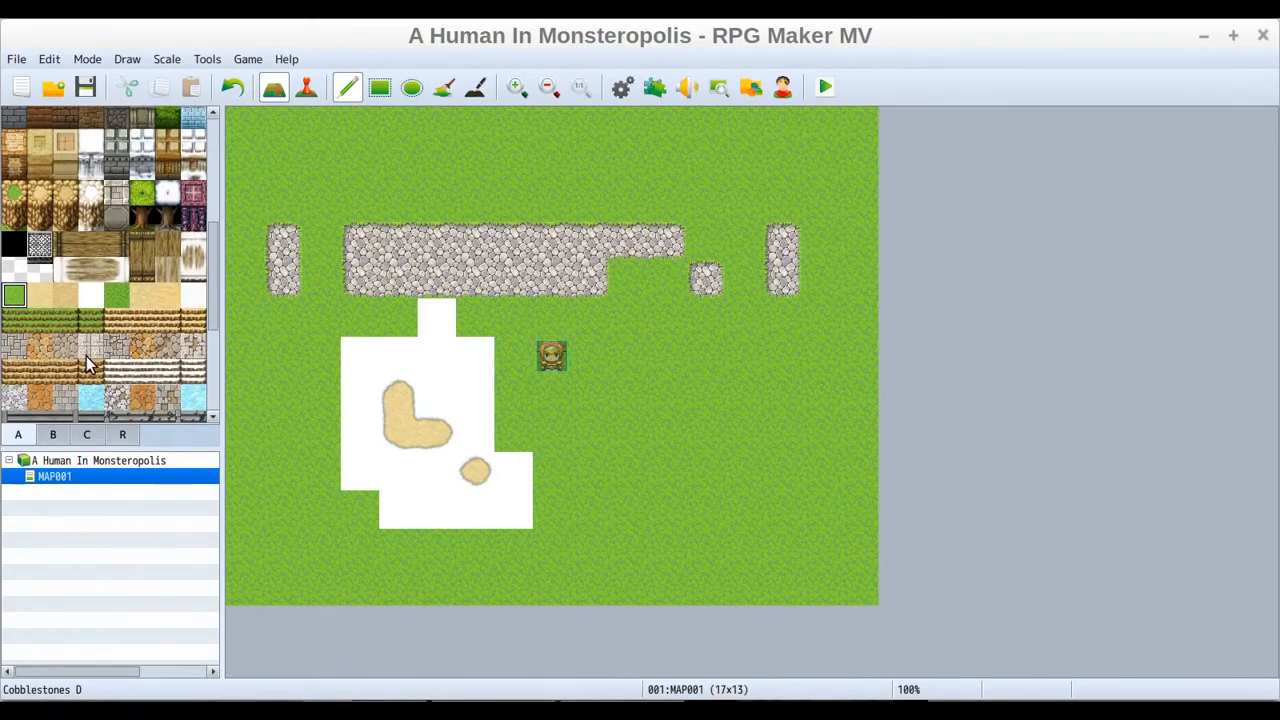
click(13, 300)
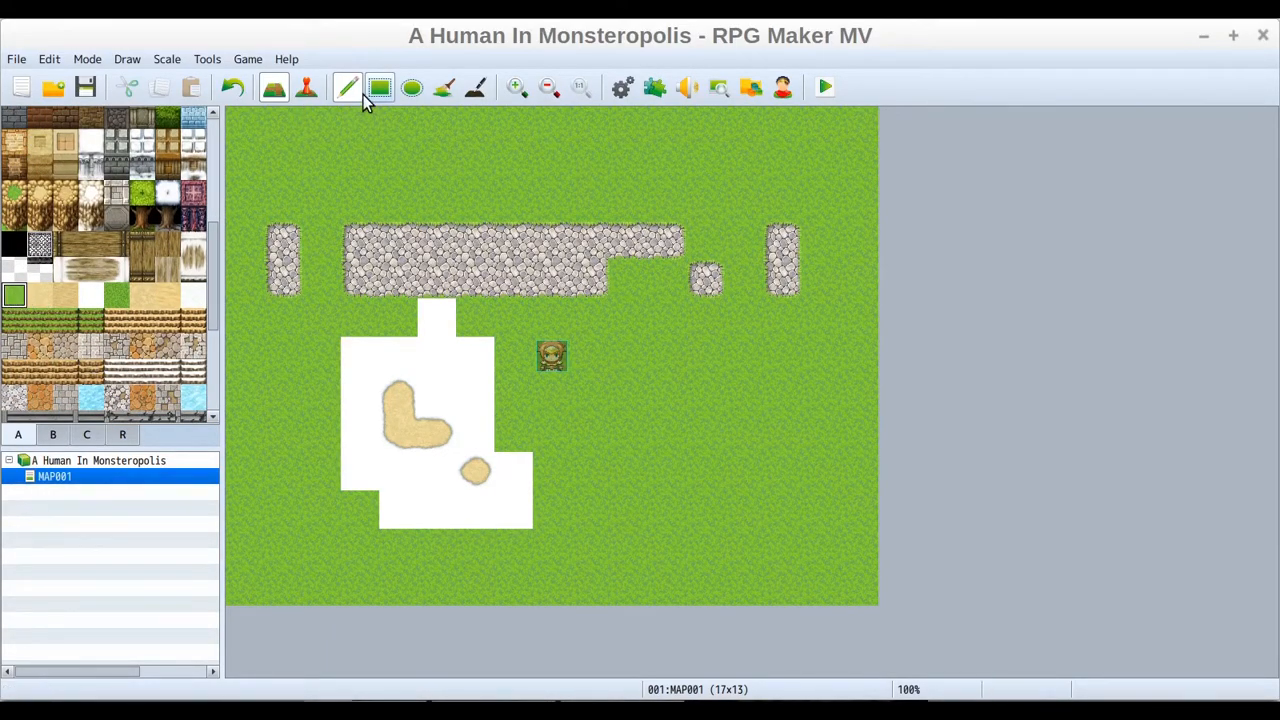
Undo the dirt patches, the snow area and all the stone road patches until the map is plain meadow again
click(233, 88)
click(233, 88)
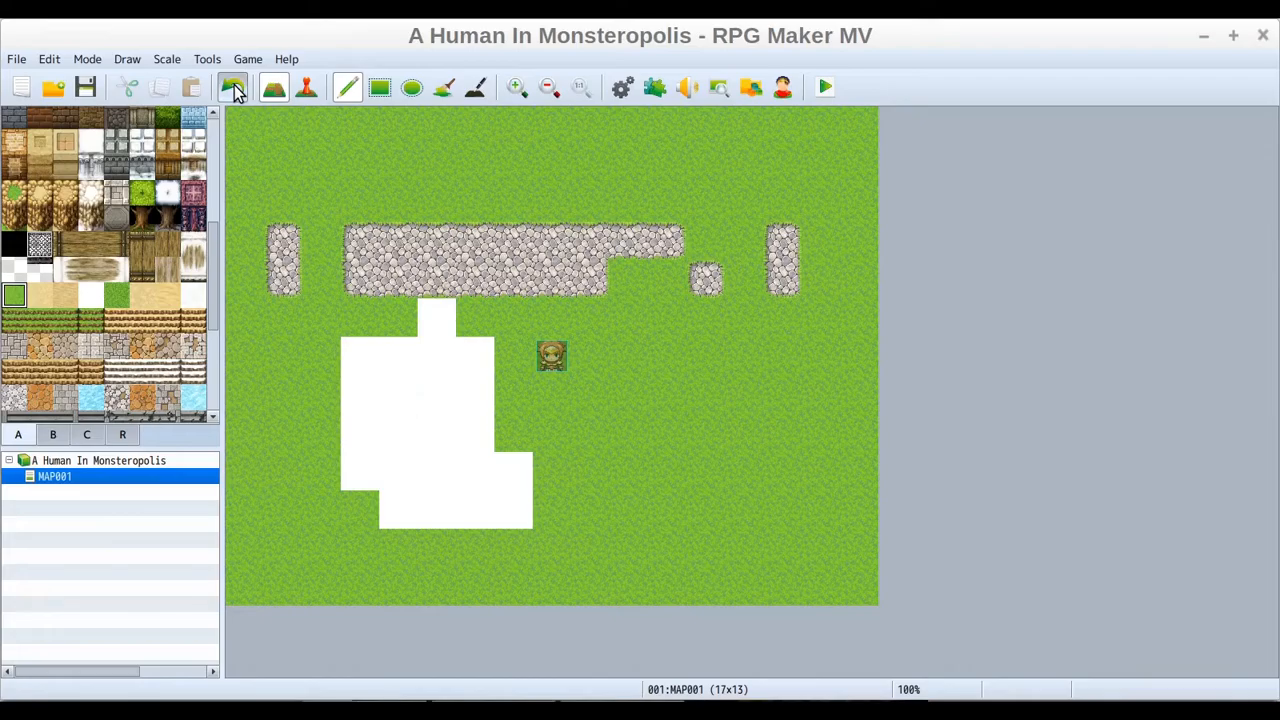
click(233, 88)
click(233, 88)
click(233, 88)
click(233, 88)
click(233, 88)
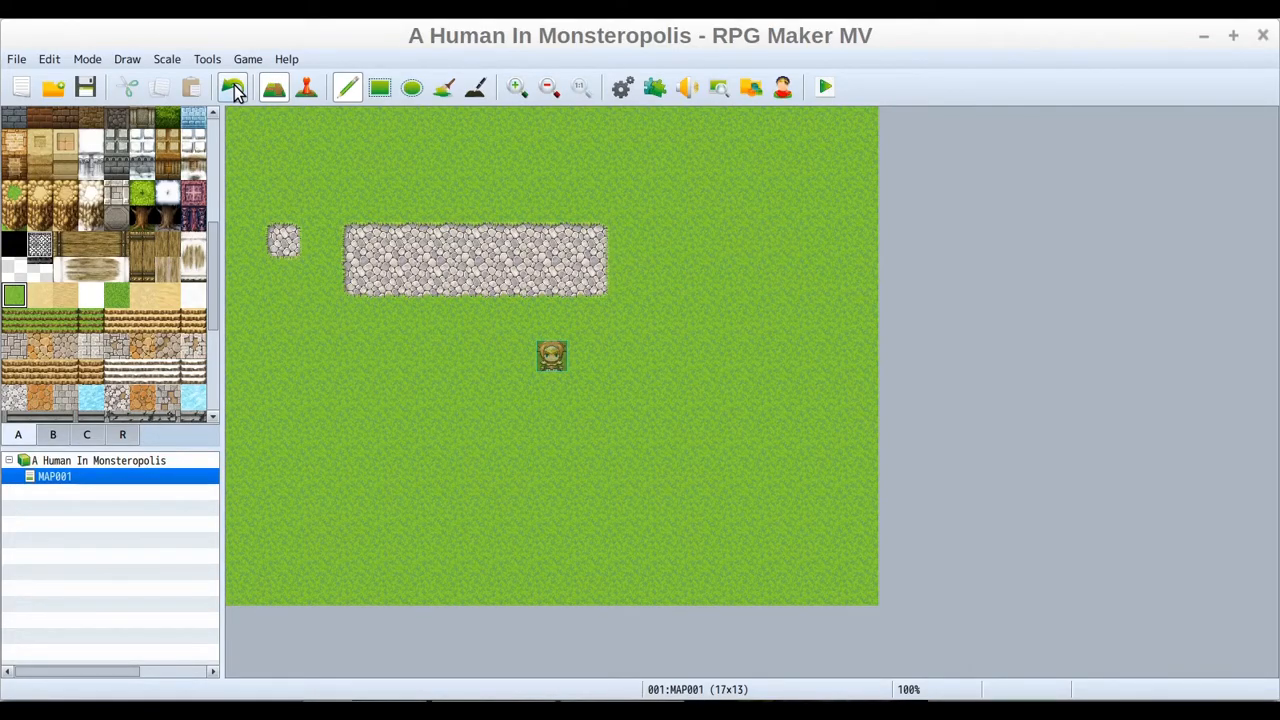
click(233, 88)
click(233, 88)
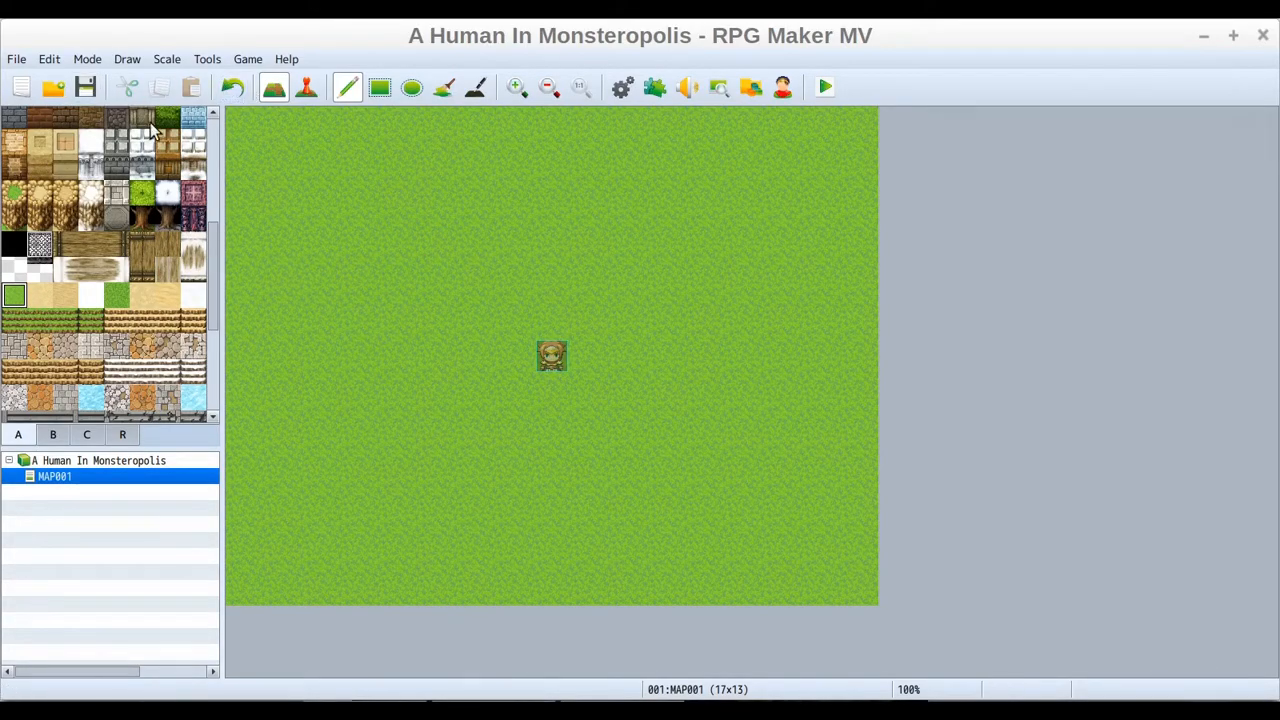
Paint a plain sandy patch across columns 2 to 4 and a Desert A patch across columns 6 to 9, and undo both
mouse_move(322, 232)
mouse_down()
mouse_move(337, 364)
mouse_move(310, 303)
mouse_up()
click(363, 342)
click(63, 296)
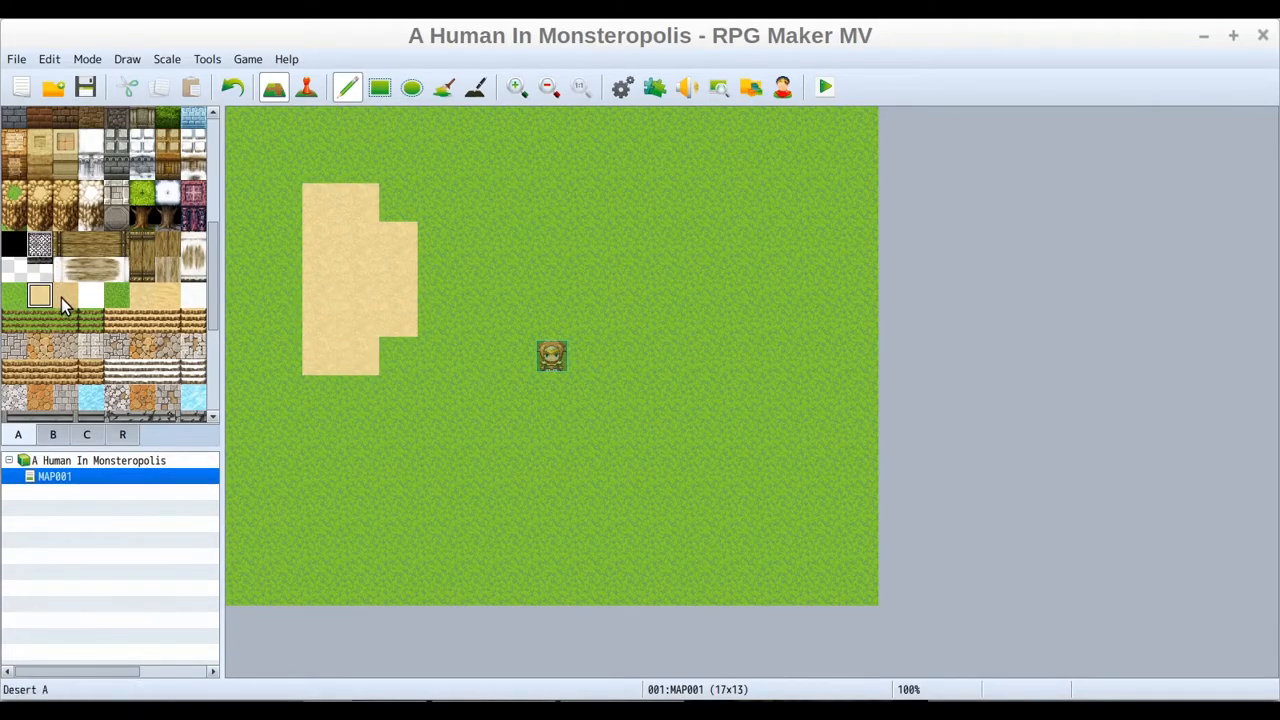
mouse_move(483, 214)
mouse_down()
mouse_move(487, 266)
mouse_move(560, 212)
mouse_up()
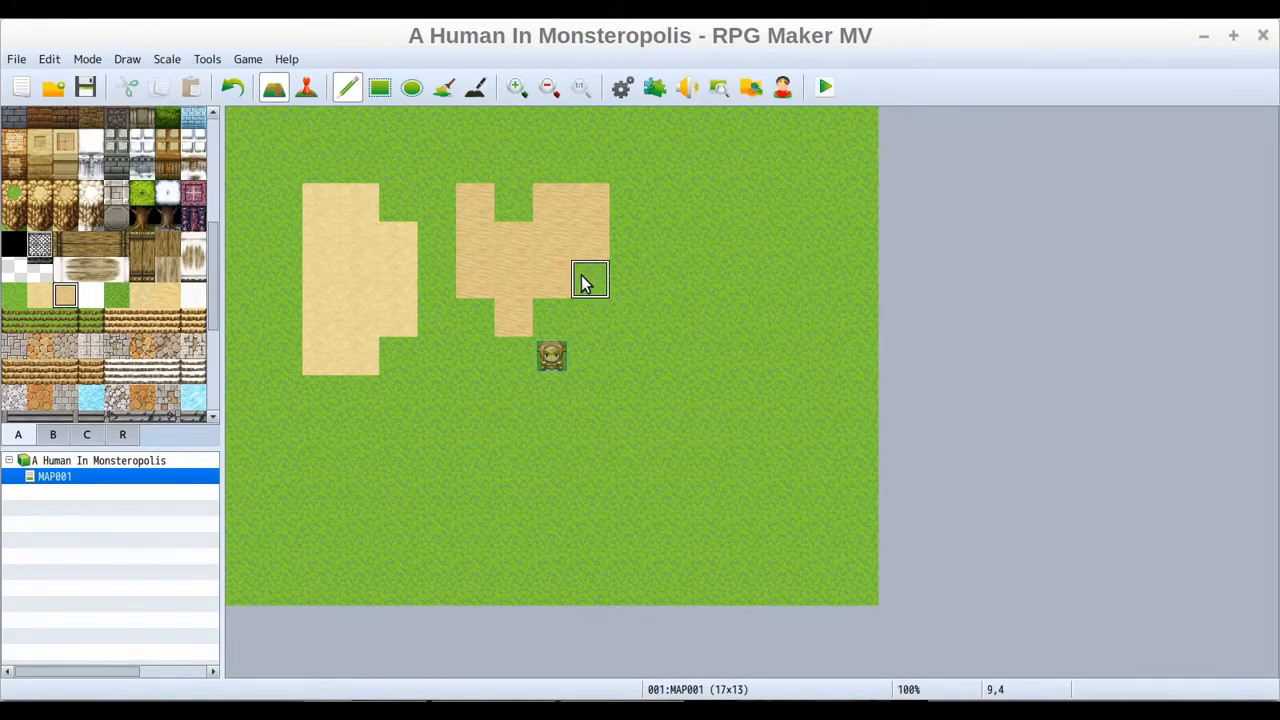
click(228, 92)
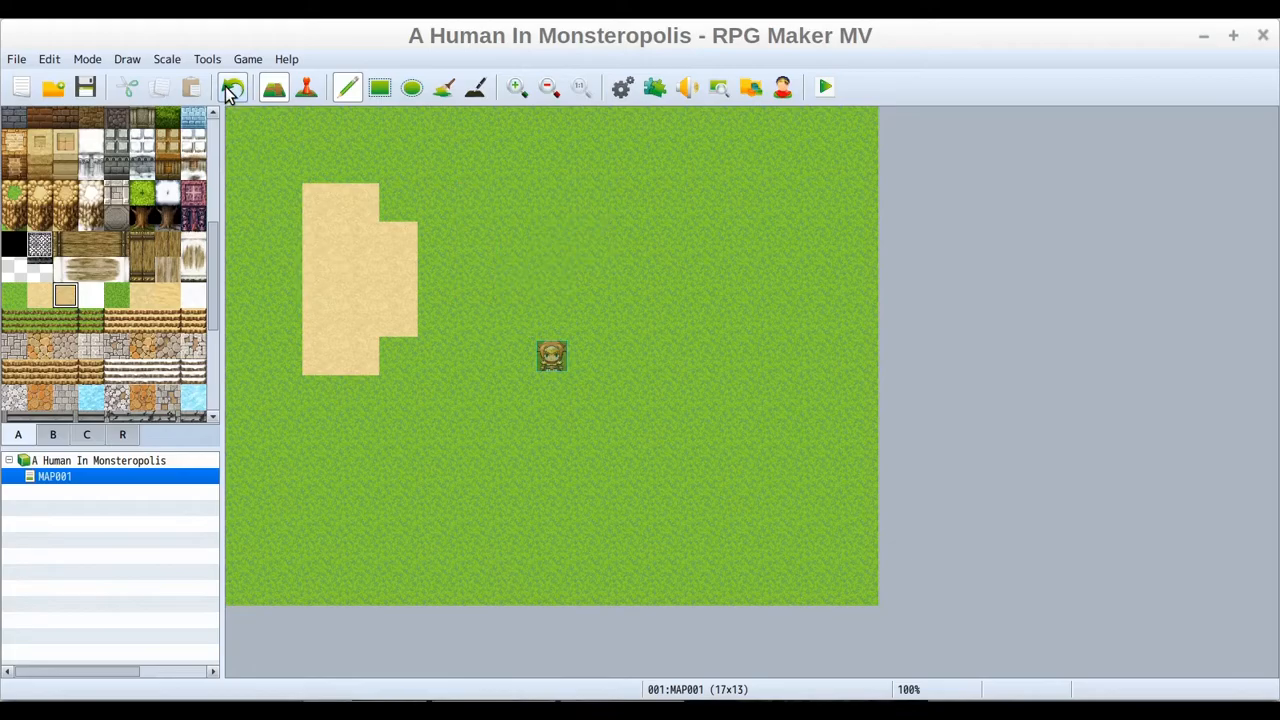
click(229, 91)
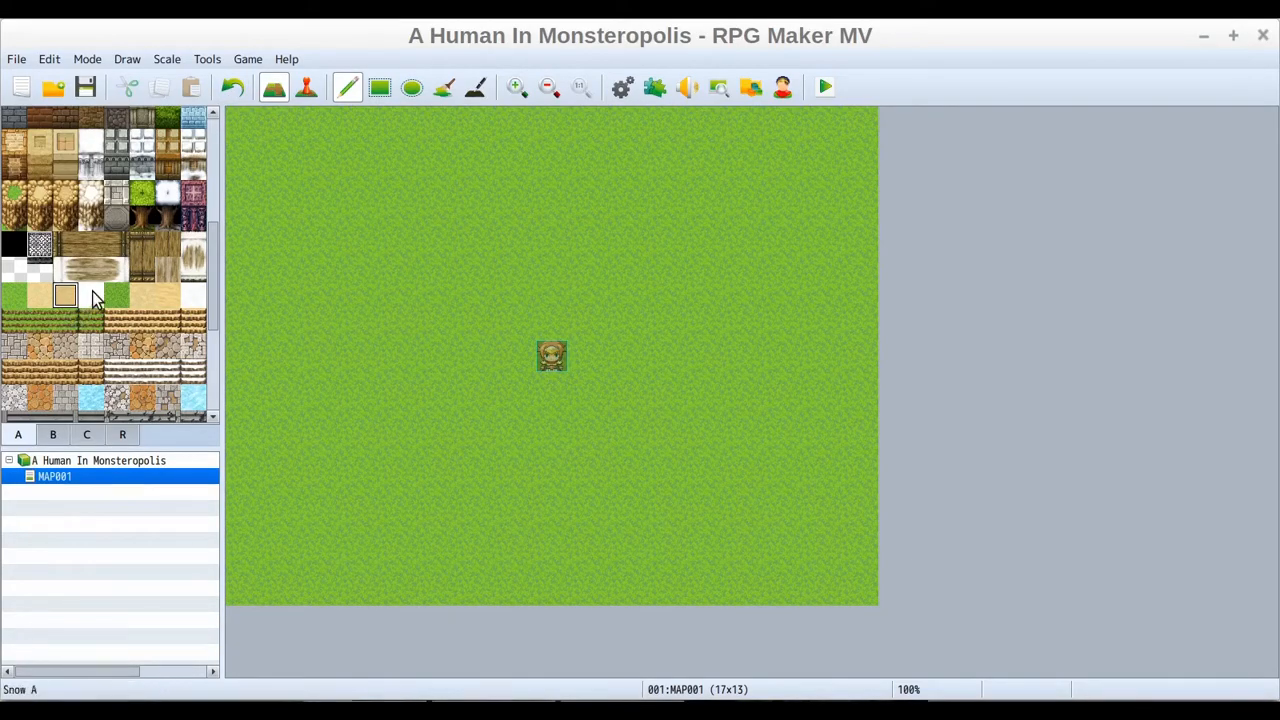
Paint an irregular patch of the darker grass tile across columns 3 to 7 and rows 1 to 10, and undo it
mouse_move(425, 258)
mouse_down()
mouse_move(380, 280)
mouse_move(473, 270)
mouse_move(459, 350)
mouse_move(407, 181)
mouse_move(431, 437)
mouse_move(404, 445)
mouse_move(478, 518)
mouse_move(436, 362)
mouse_up()
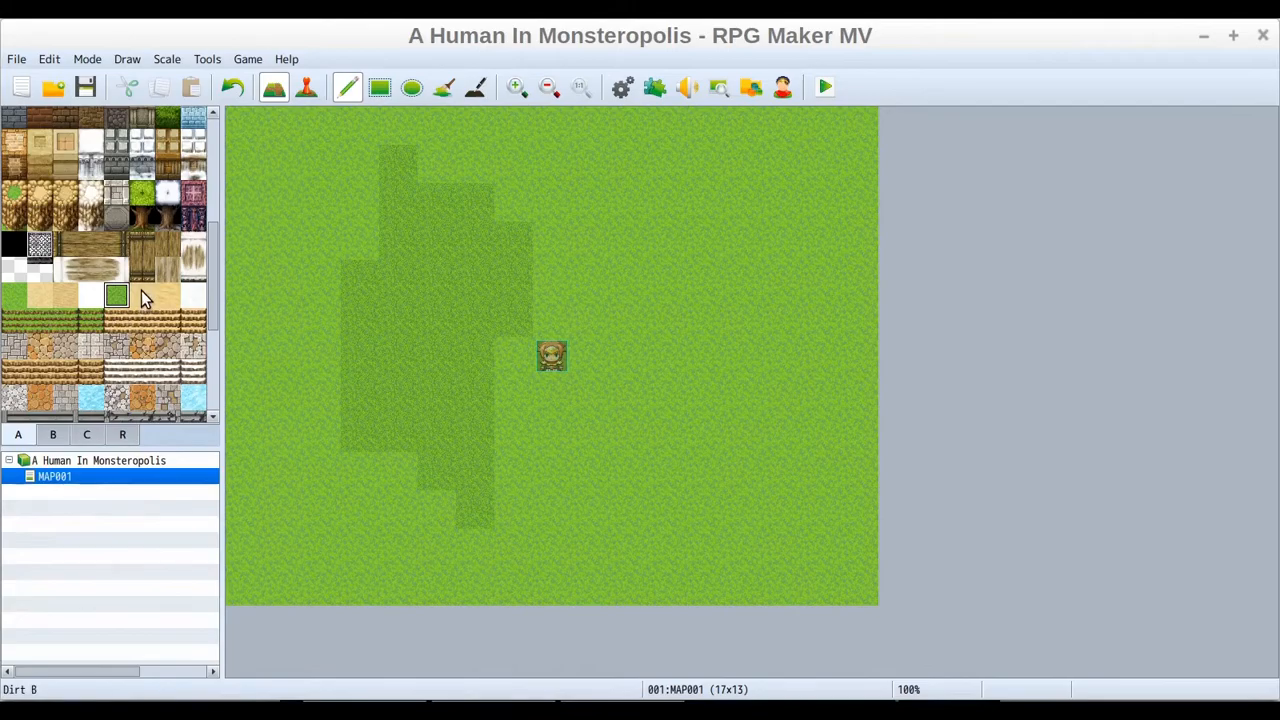
click(233, 89)
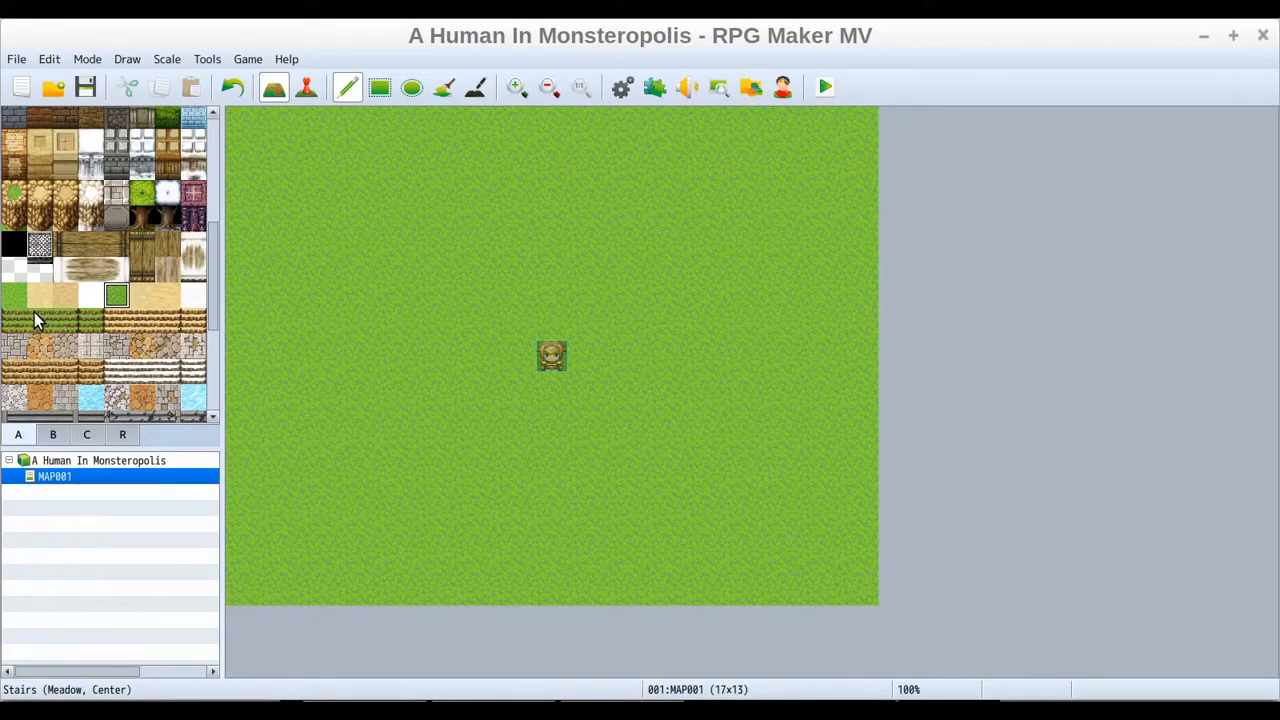
Examine the stairs and cobblestone tiles further down tileset page A
scroll(145, 345, down, 2)
scroll(154, 347, down, 5)
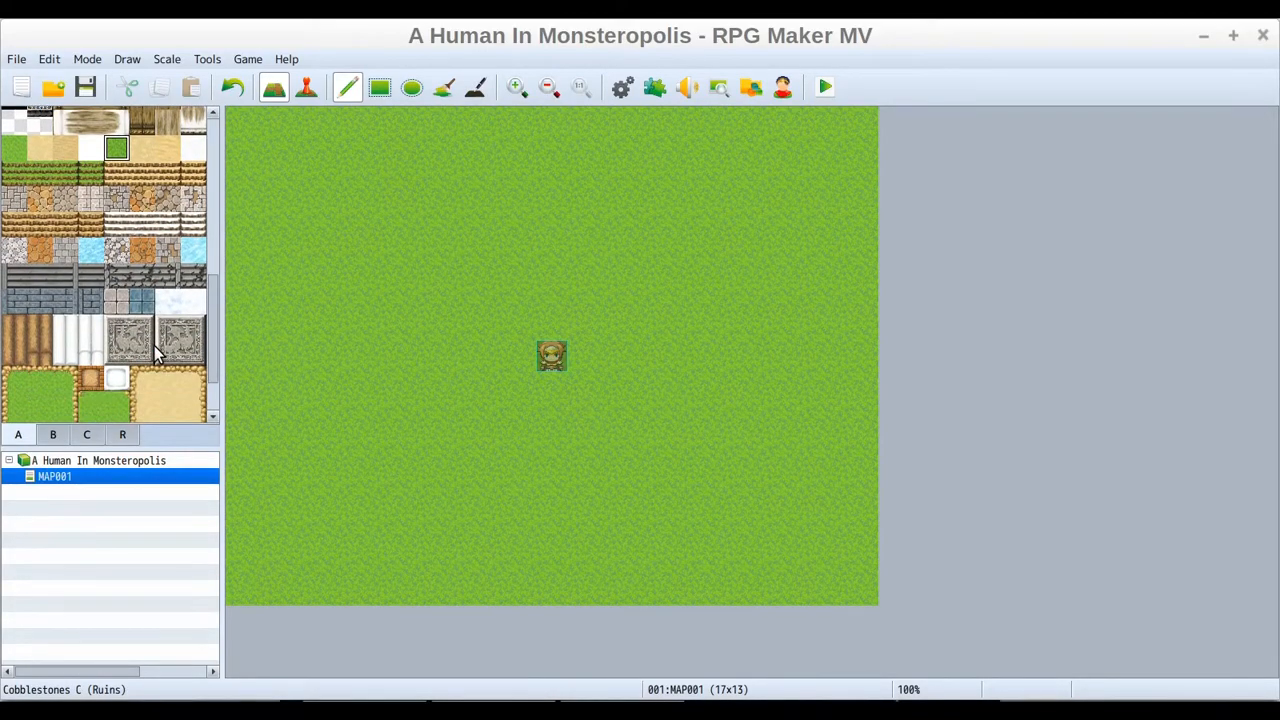